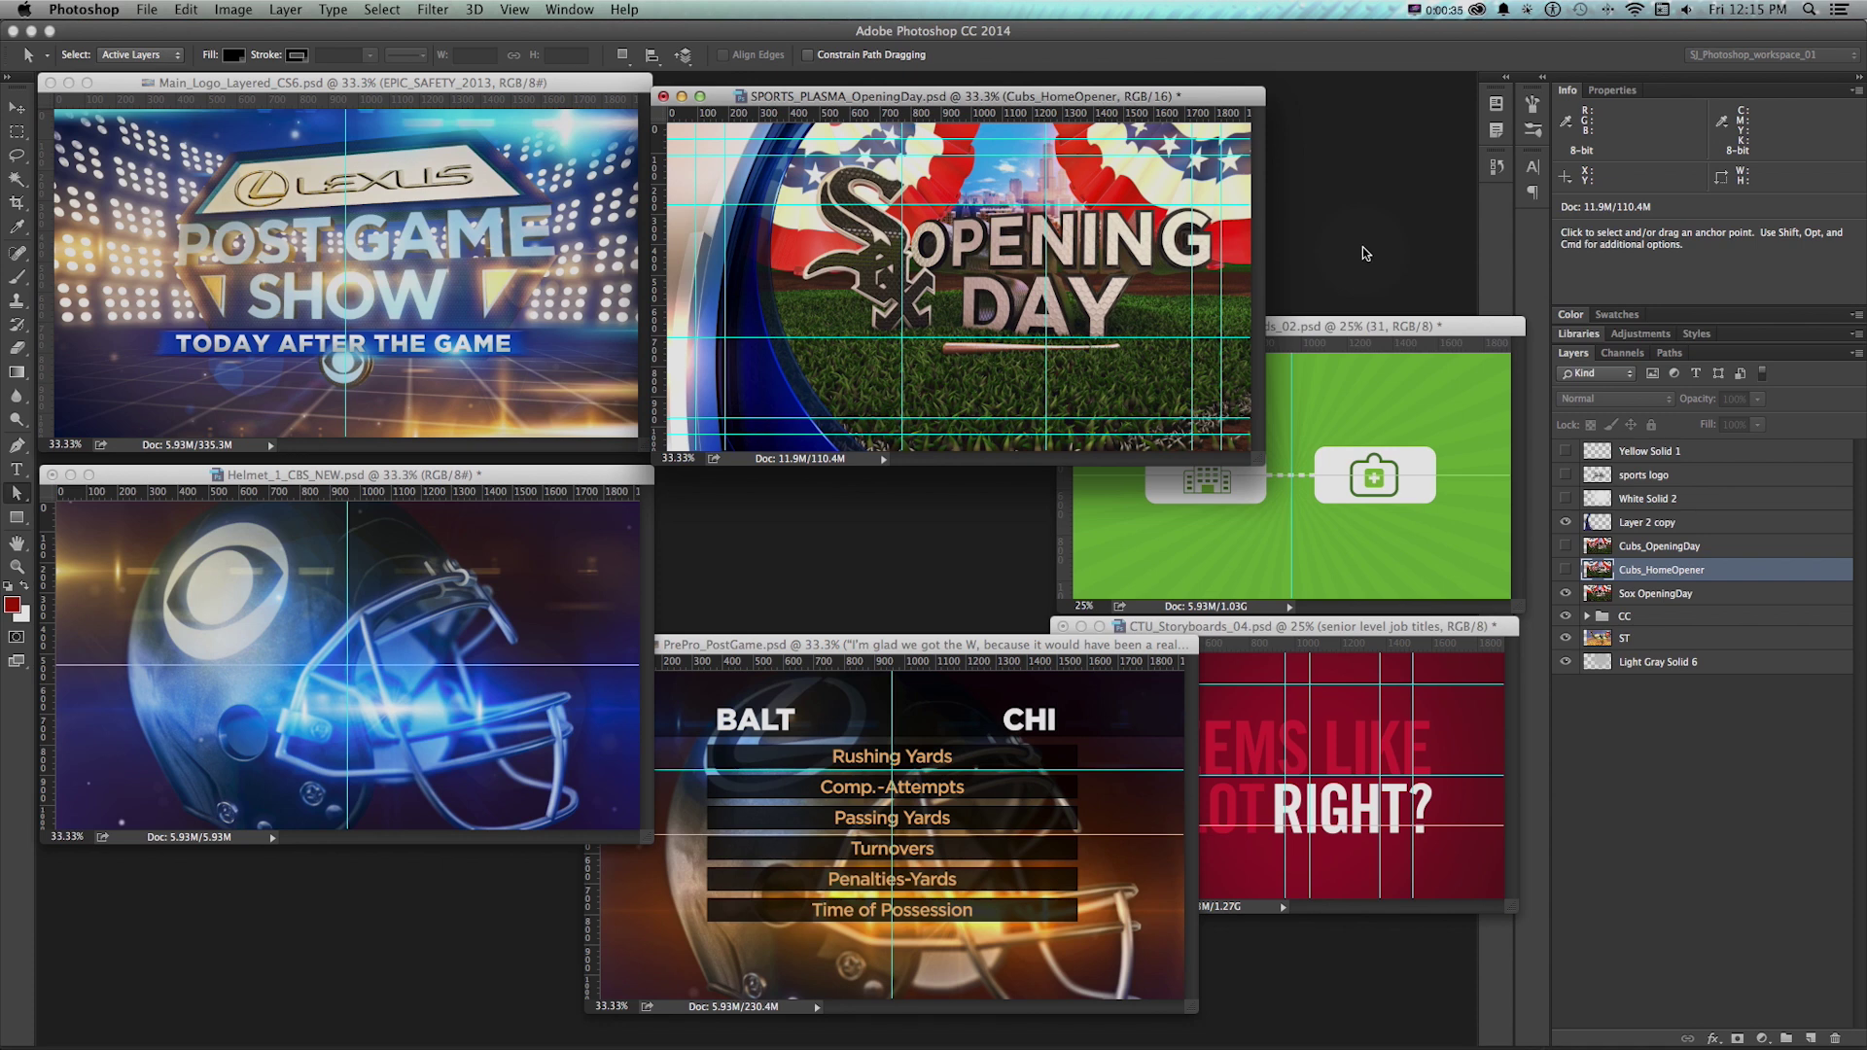
Nudge the PrePro_PostGame window up and slightly left, then activate SPORTS_PLASMA_OpeningDay
{"action": "left_click", "coordinate": [944, 653]}
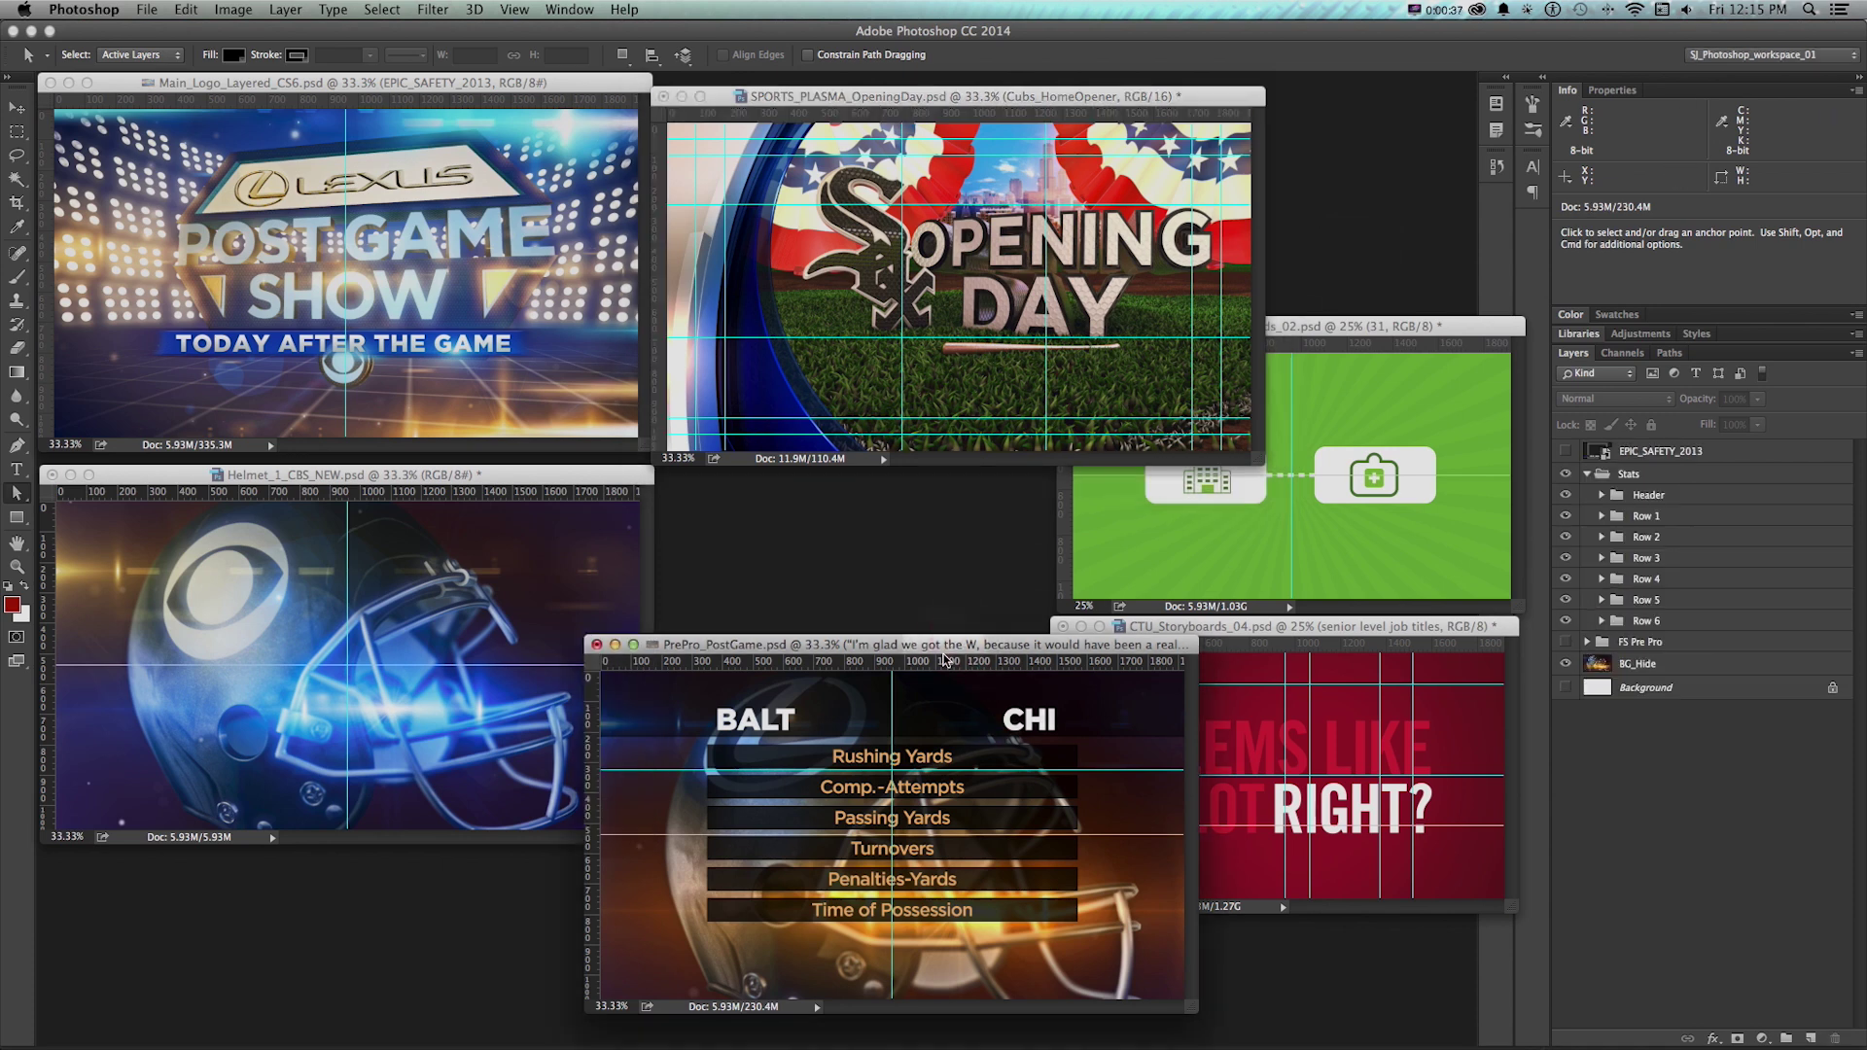
{"action": "left_click_drag", "start_coordinate": [943, 657], "coordinate": [947, 633]}
{"action": "left_click_drag", "start_coordinate": [1082, 642], "coordinate": [1049, 652]}
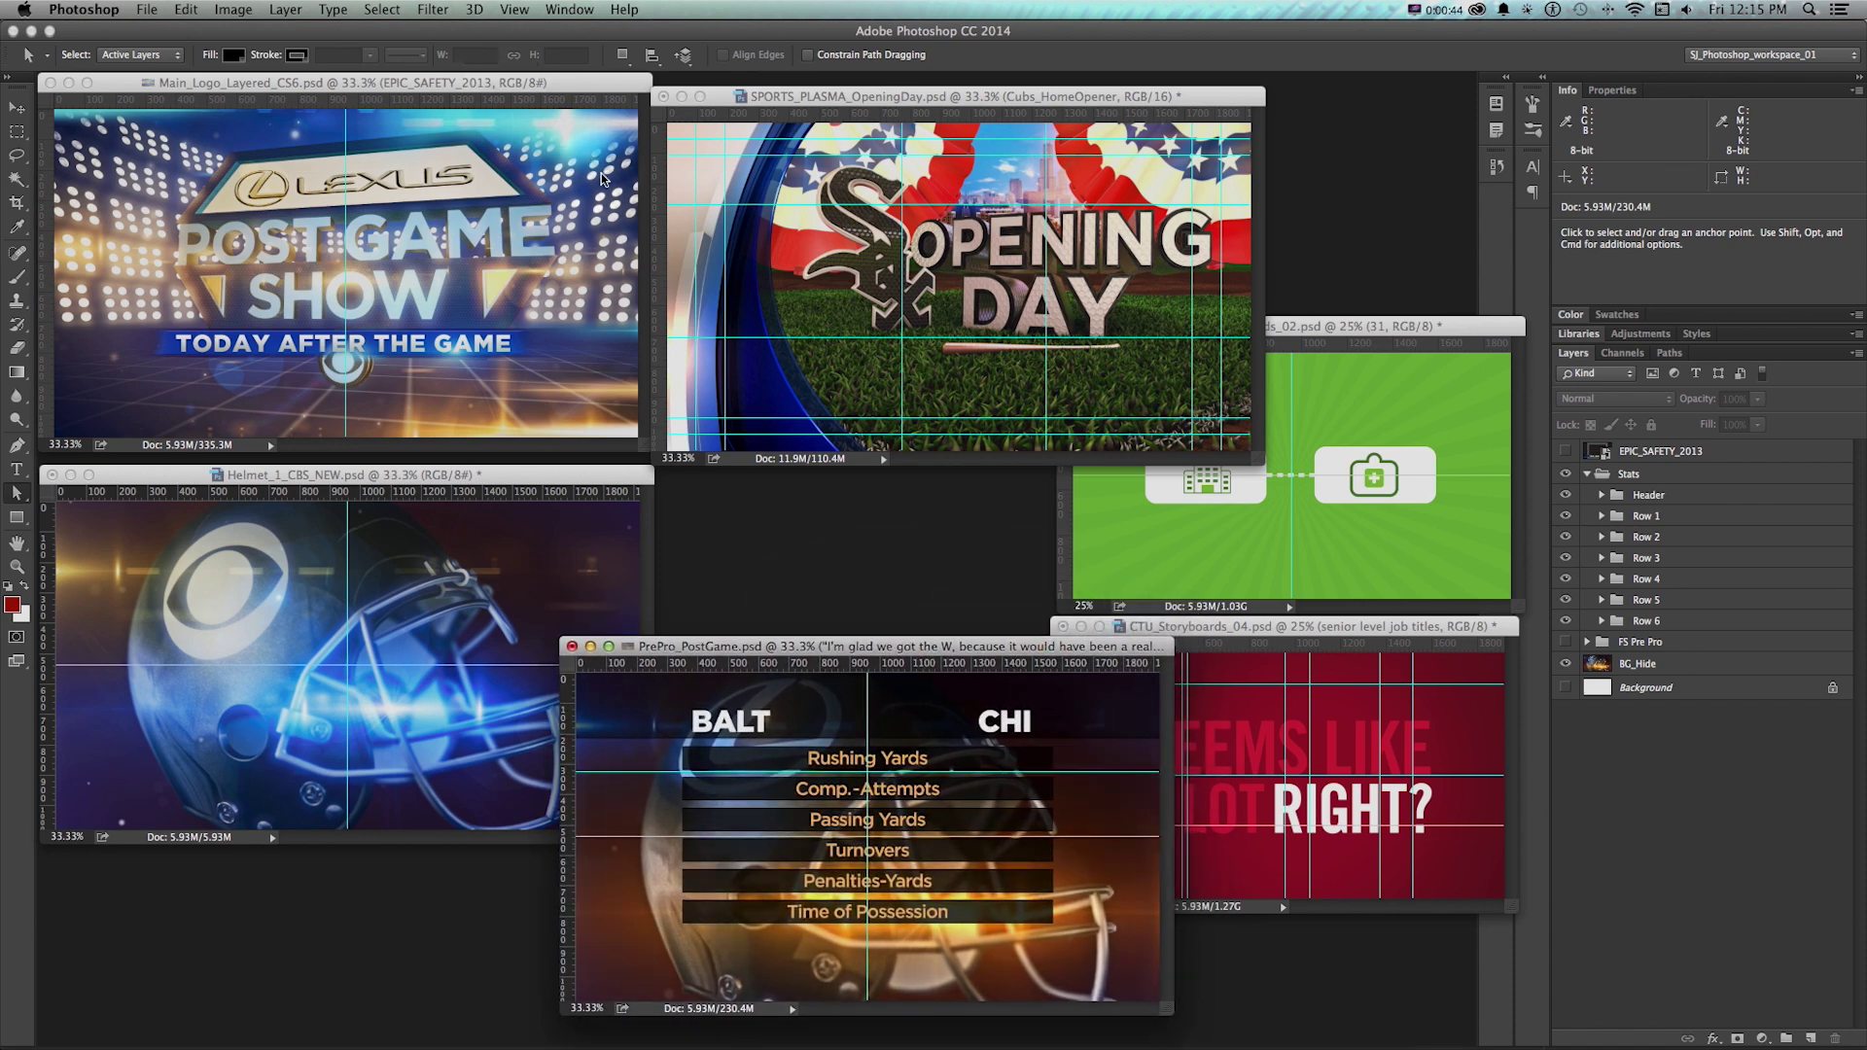
{"action": "left_click", "coordinate": [783, 97]}
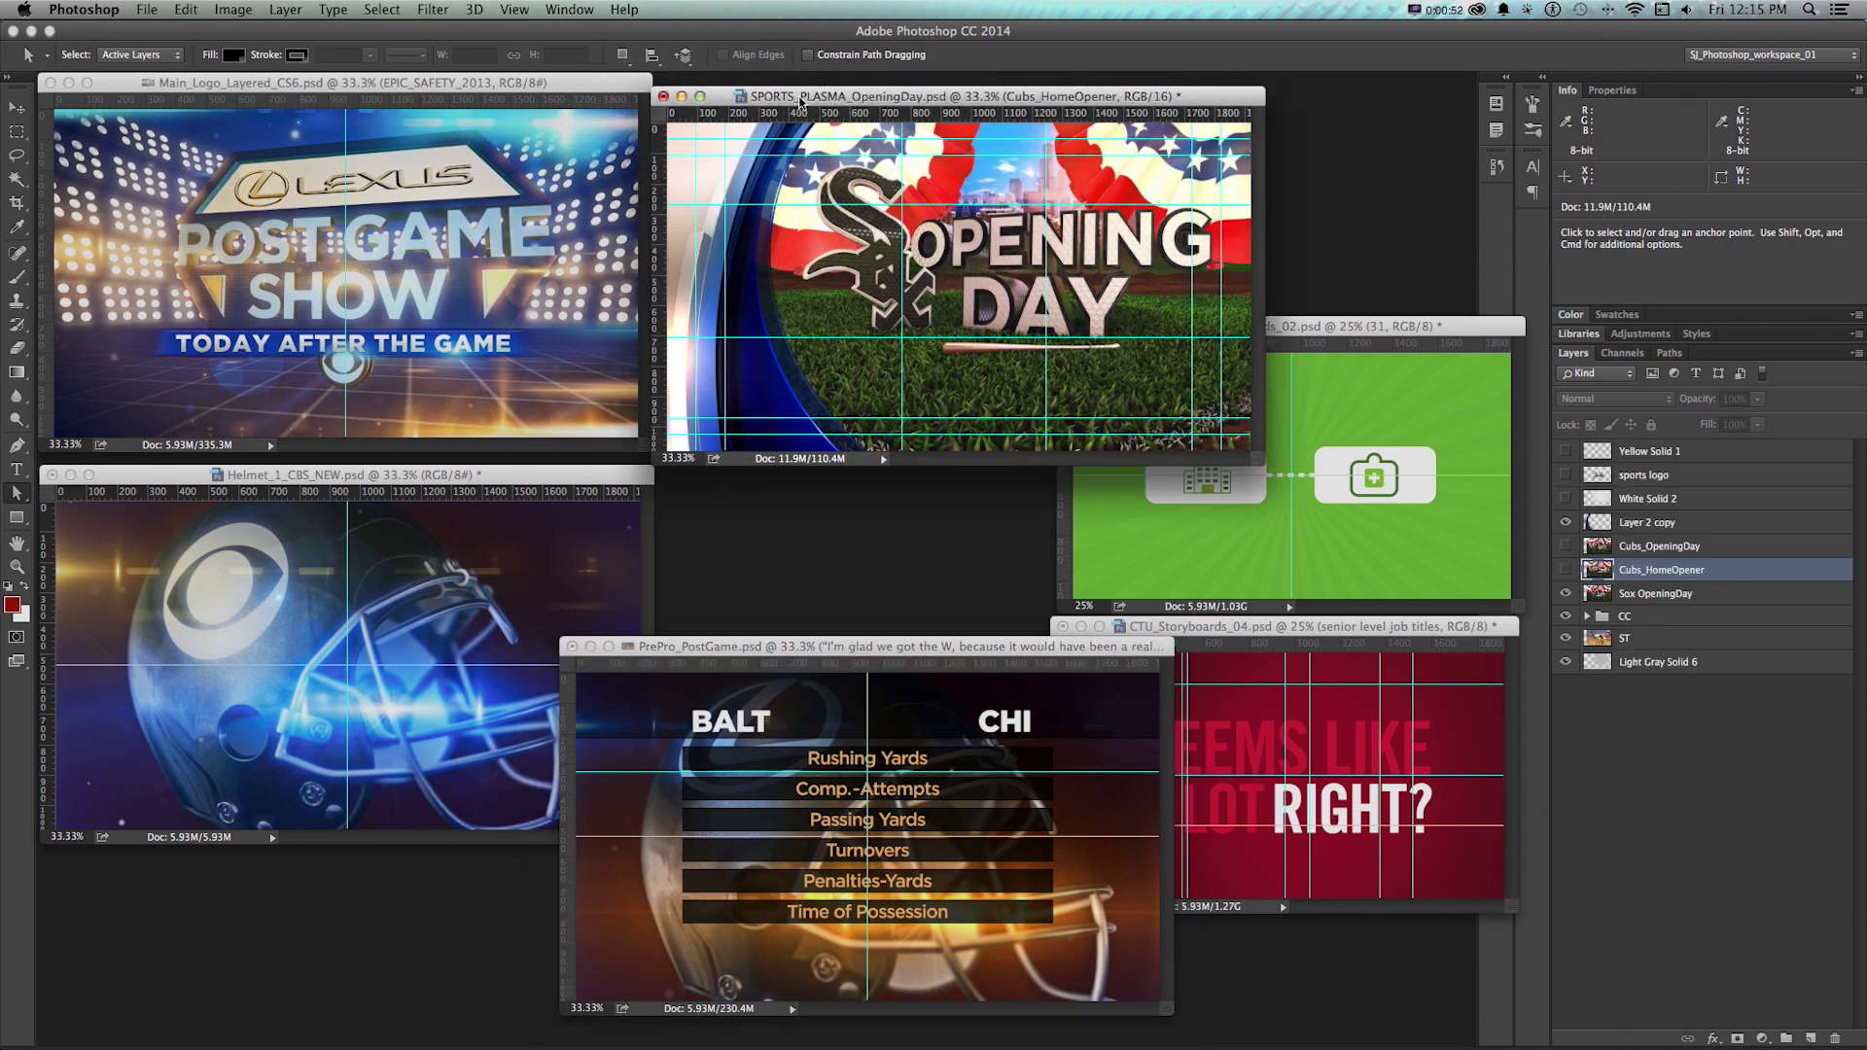
Create a blank 1920×1080 document and enlarge its window
{"action": "key", "text": "super+n"}
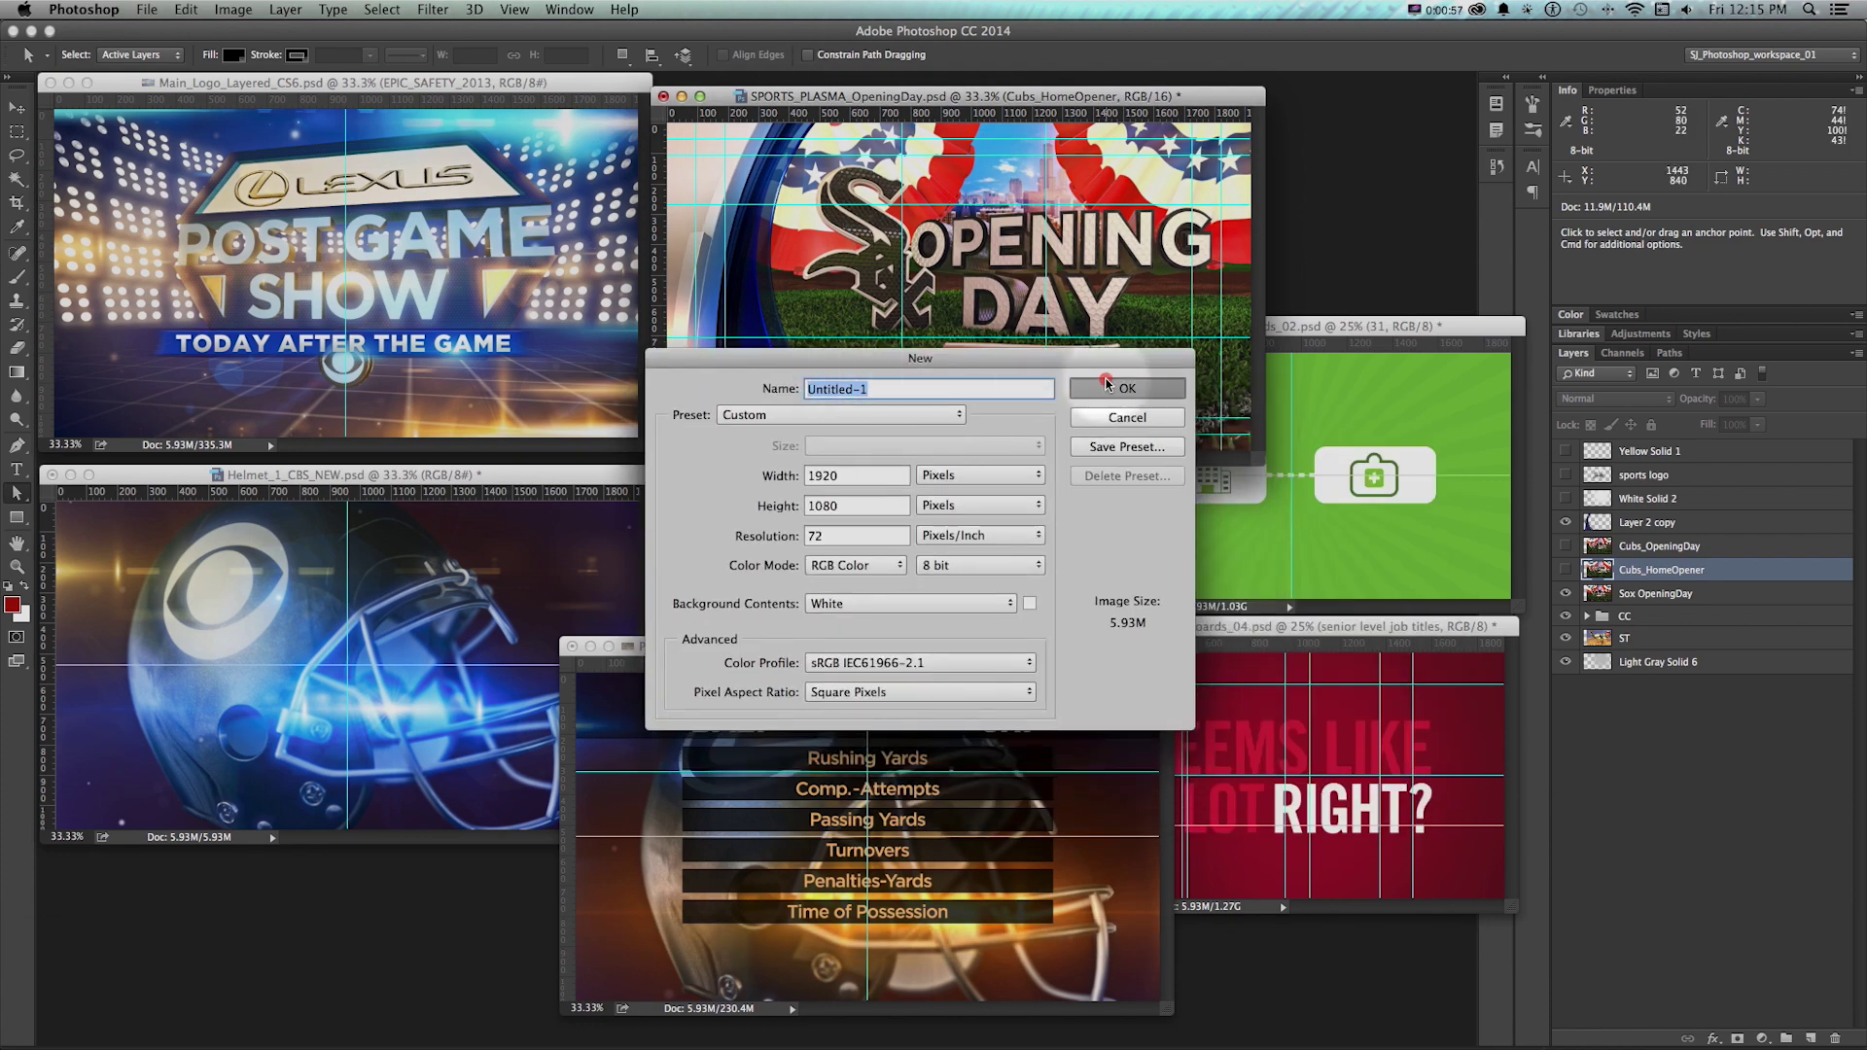
{"action": "left_click", "coordinate": [1128, 381]}
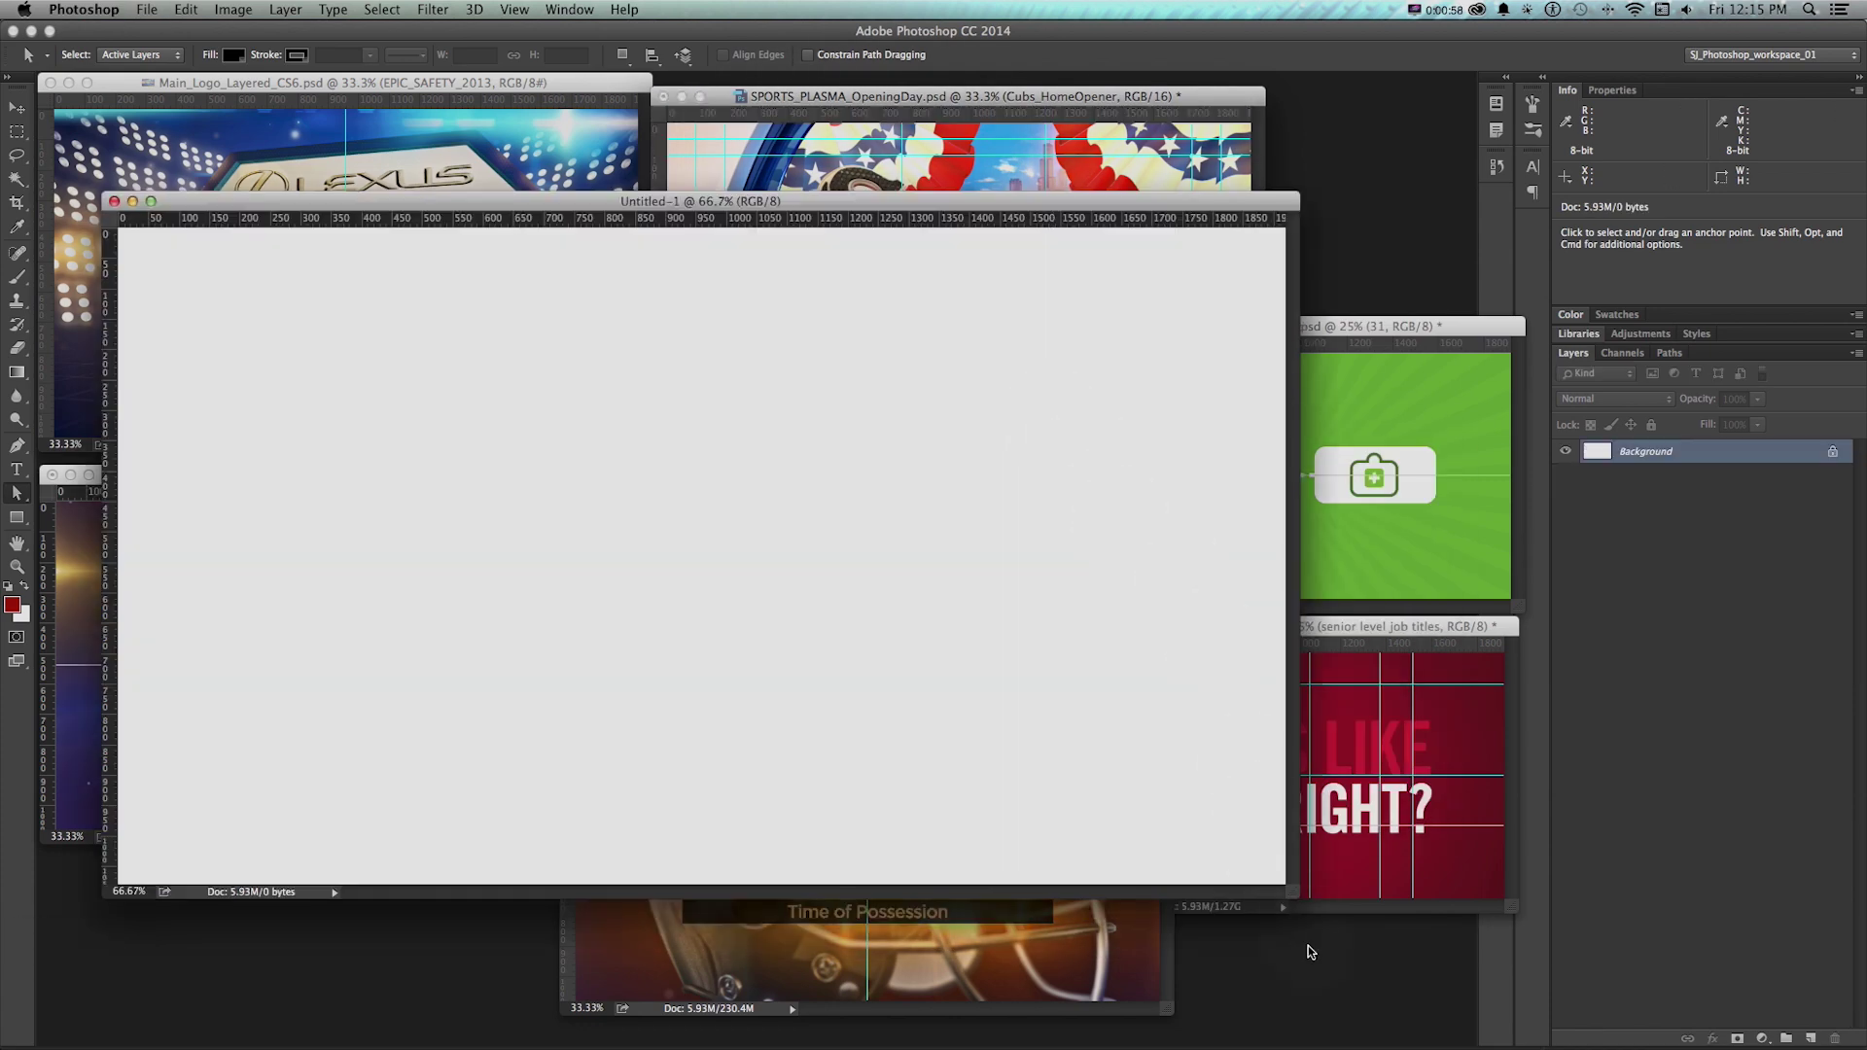
{"action": "left_click_drag", "start_coordinate": [1293, 895], "coordinate": [1419, 949]}
Add guides through the canvas centre and along its left, top and bottom edges
{"action": "key", "text": "super+t"}
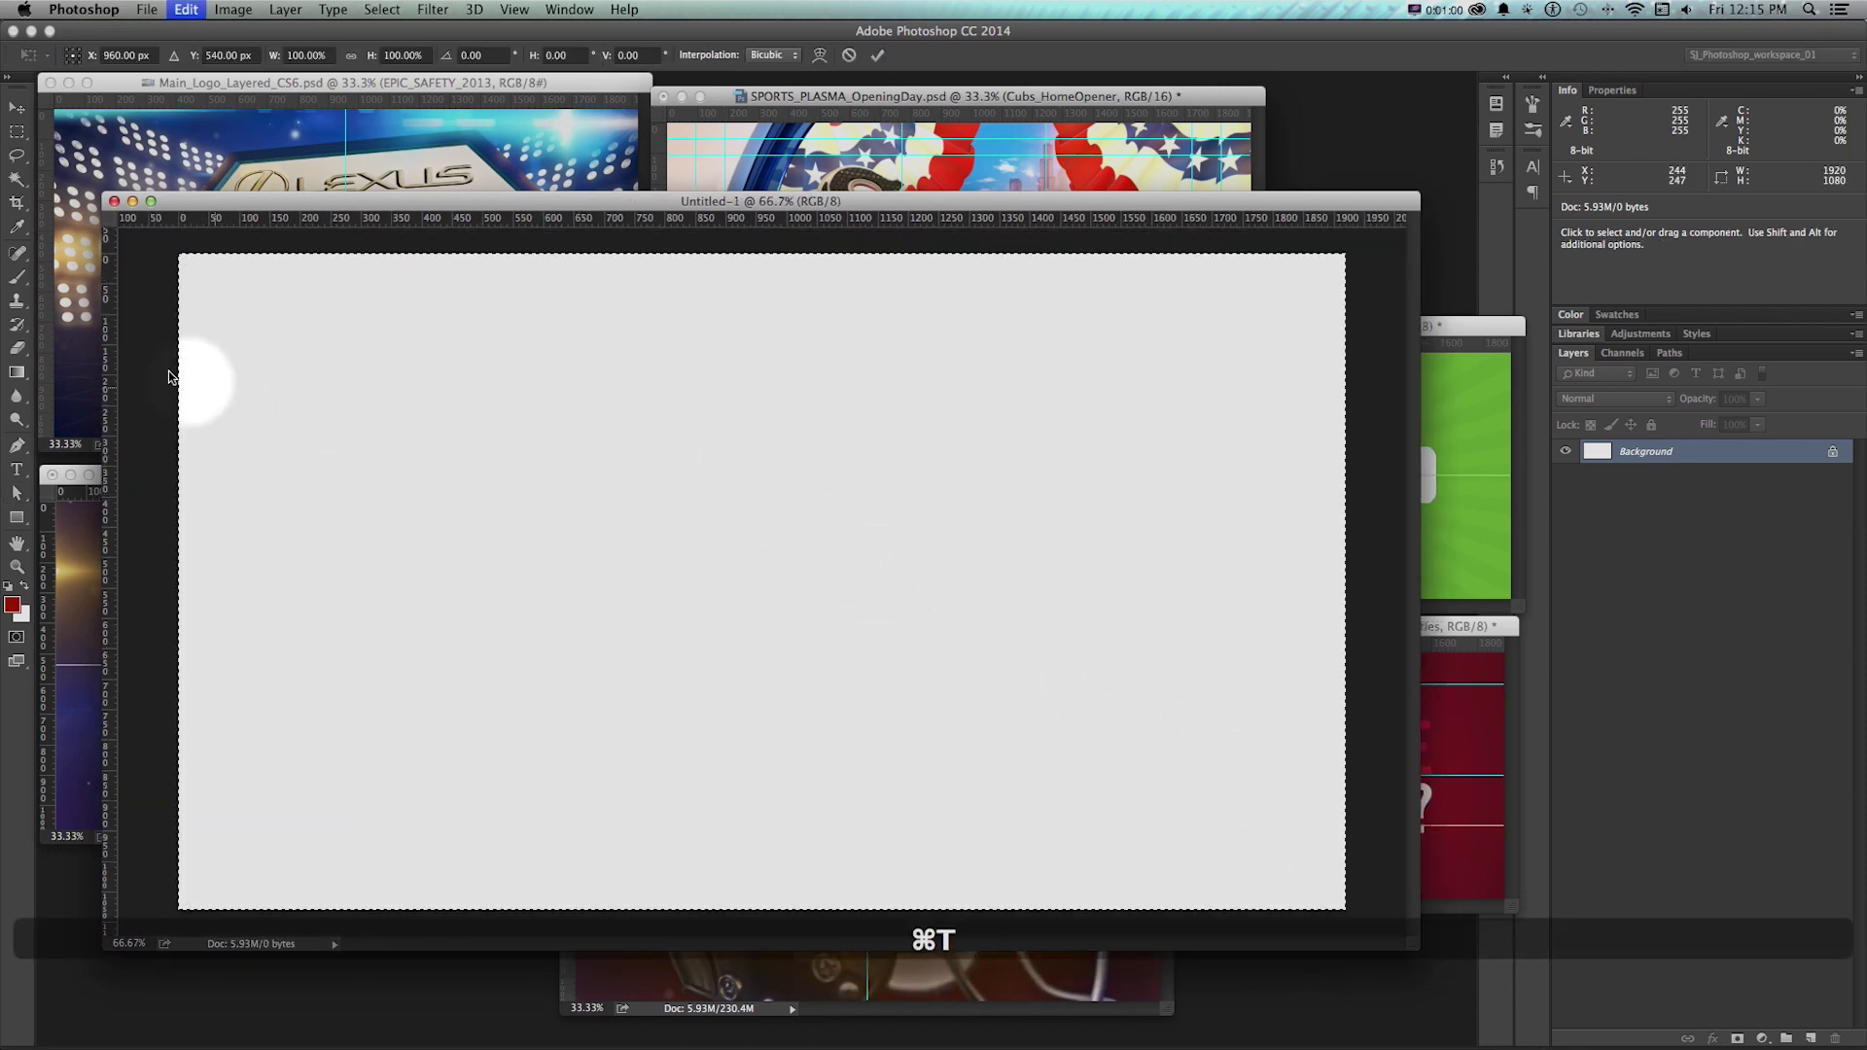
{"action": "left_click", "coordinate": [137, 357]}
{"action": "left_click_drag", "start_coordinate": [105, 368], "coordinate": [763, 347]}
{"action": "left_click_drag", "start_coordinate": [688, 219], "coordinate": [601, 596]}
{"action": "left_click_drag", "start_coordinate": [110, 595], "coordinate": [180, 583]}
{"action": "left_click_drag", "start_coordinate": [225, 220], "coordinate": [227, 252]}
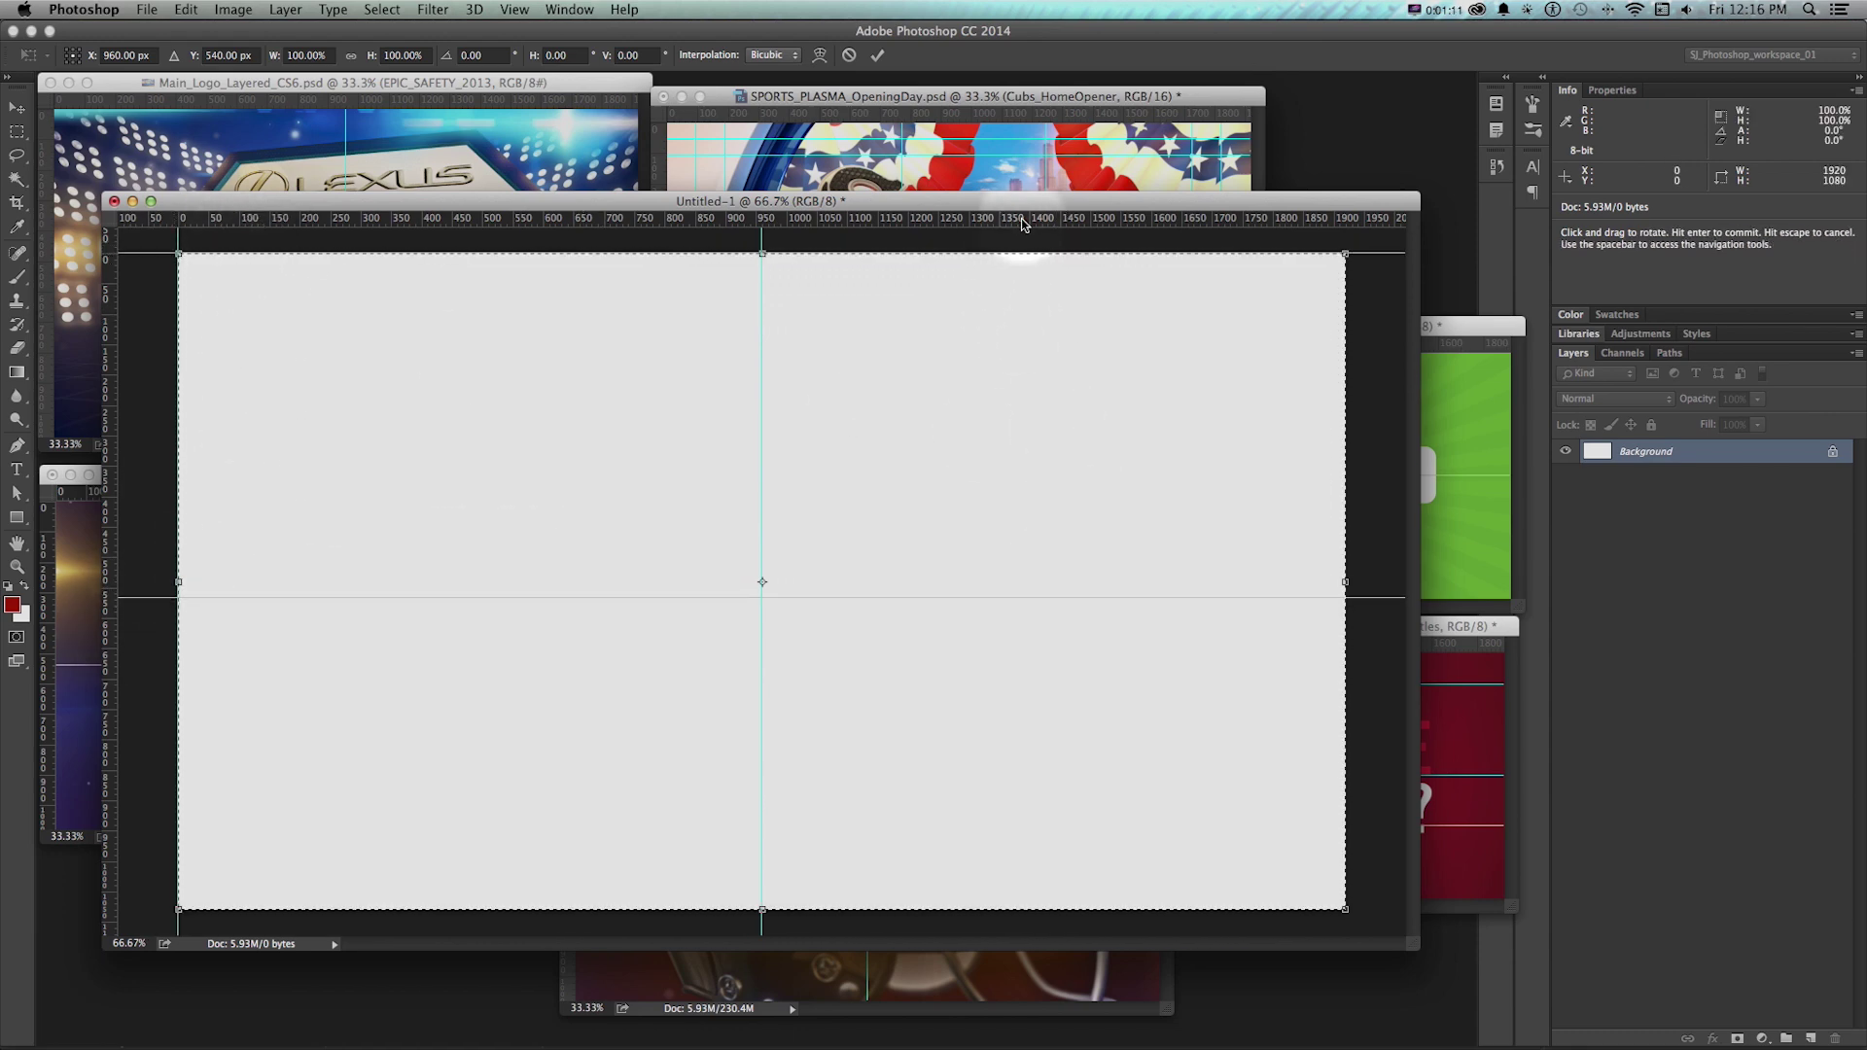
{"action": "left_click_drag", "start_coordinate": [1019, 232], "coordinate": [1105, 909]}
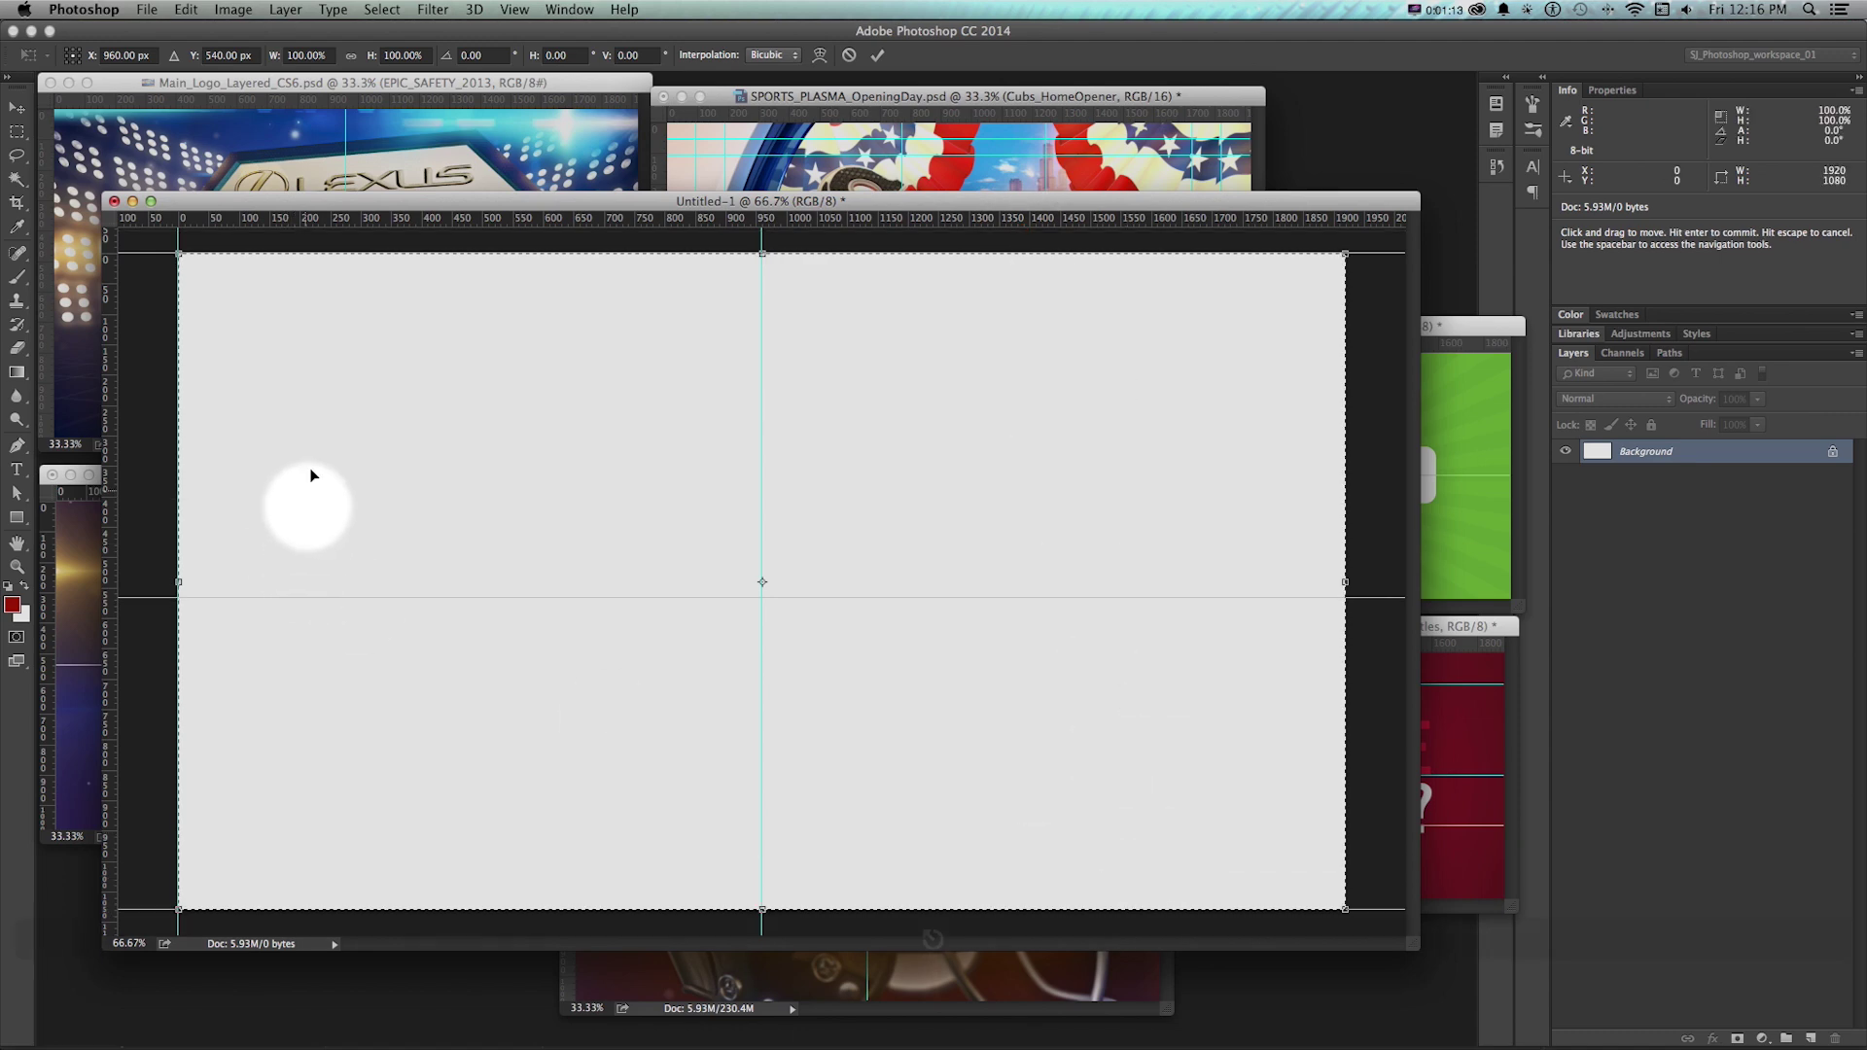
{"action": "key", "text": "Return"}
{"action": "key", "text": "super+d"}
Zoom out to 50%, move the Untitled-1 window right, and close it
{"action": "key", "text": "super+minus"}
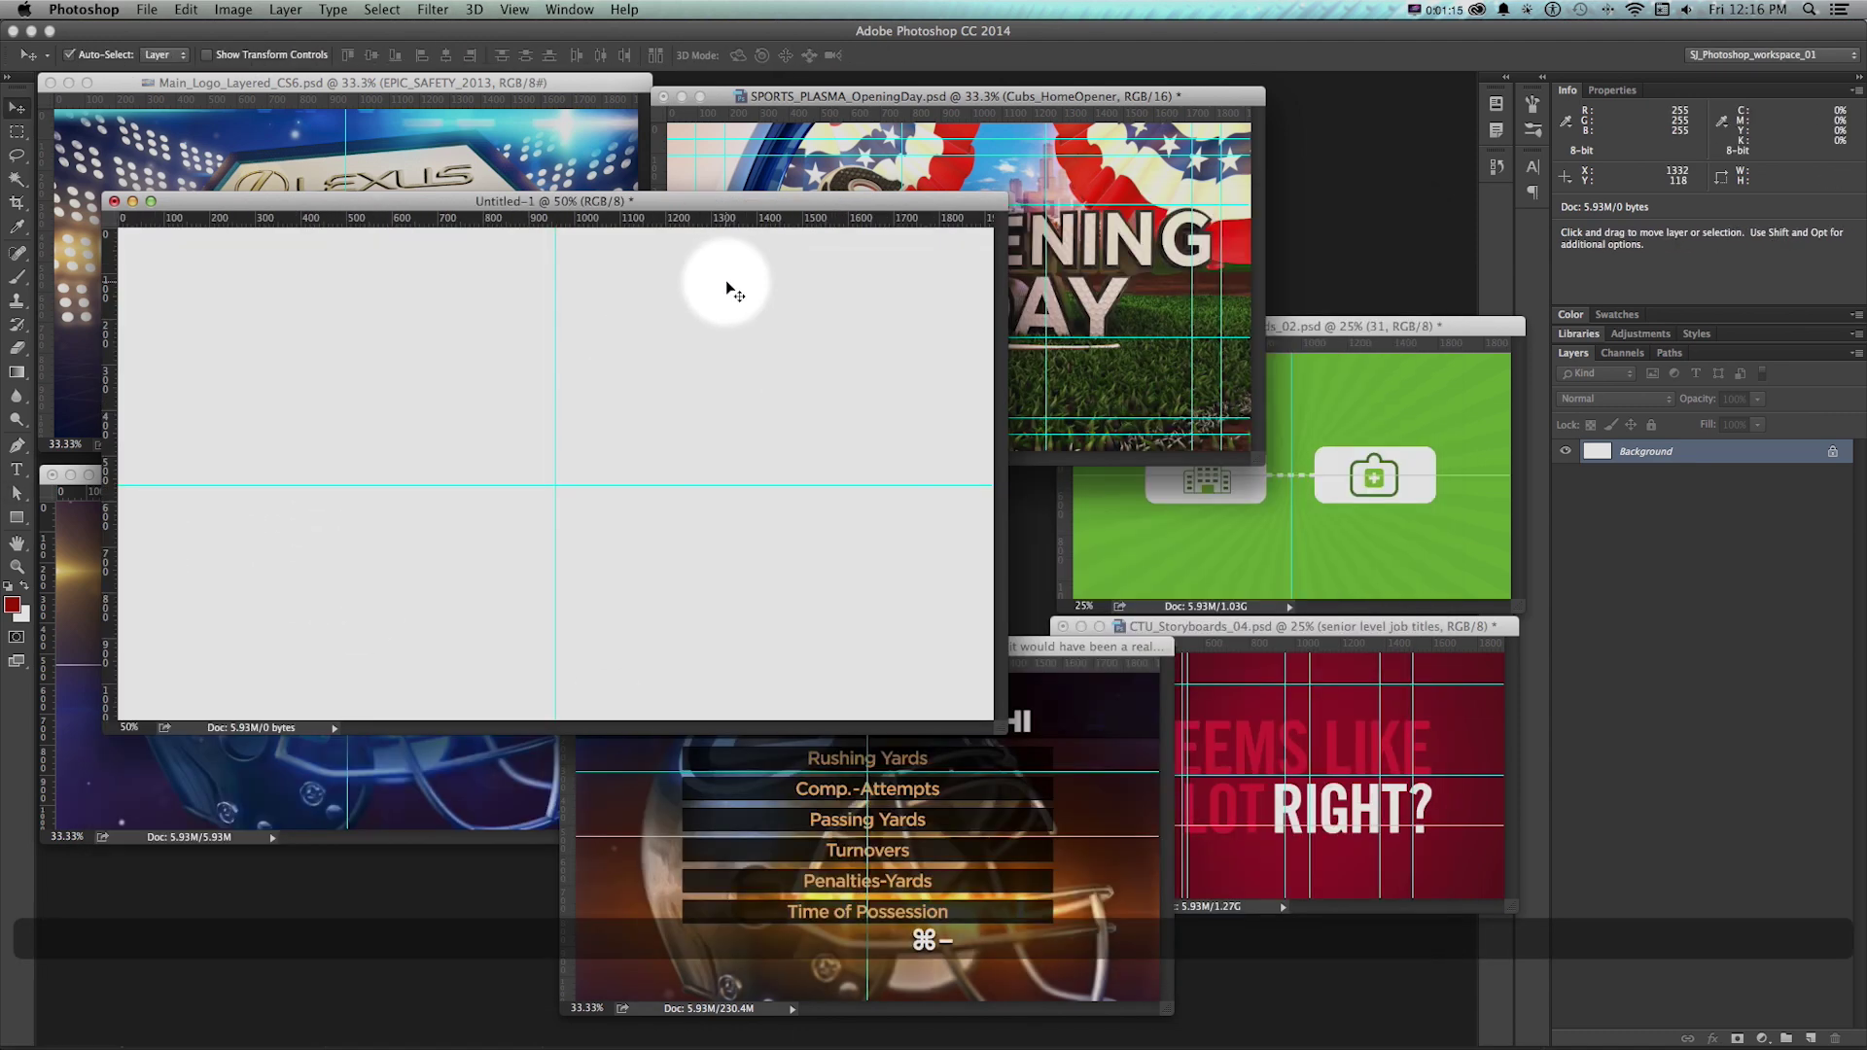
{"action": "left_click", "coordinate": [515, 8]}
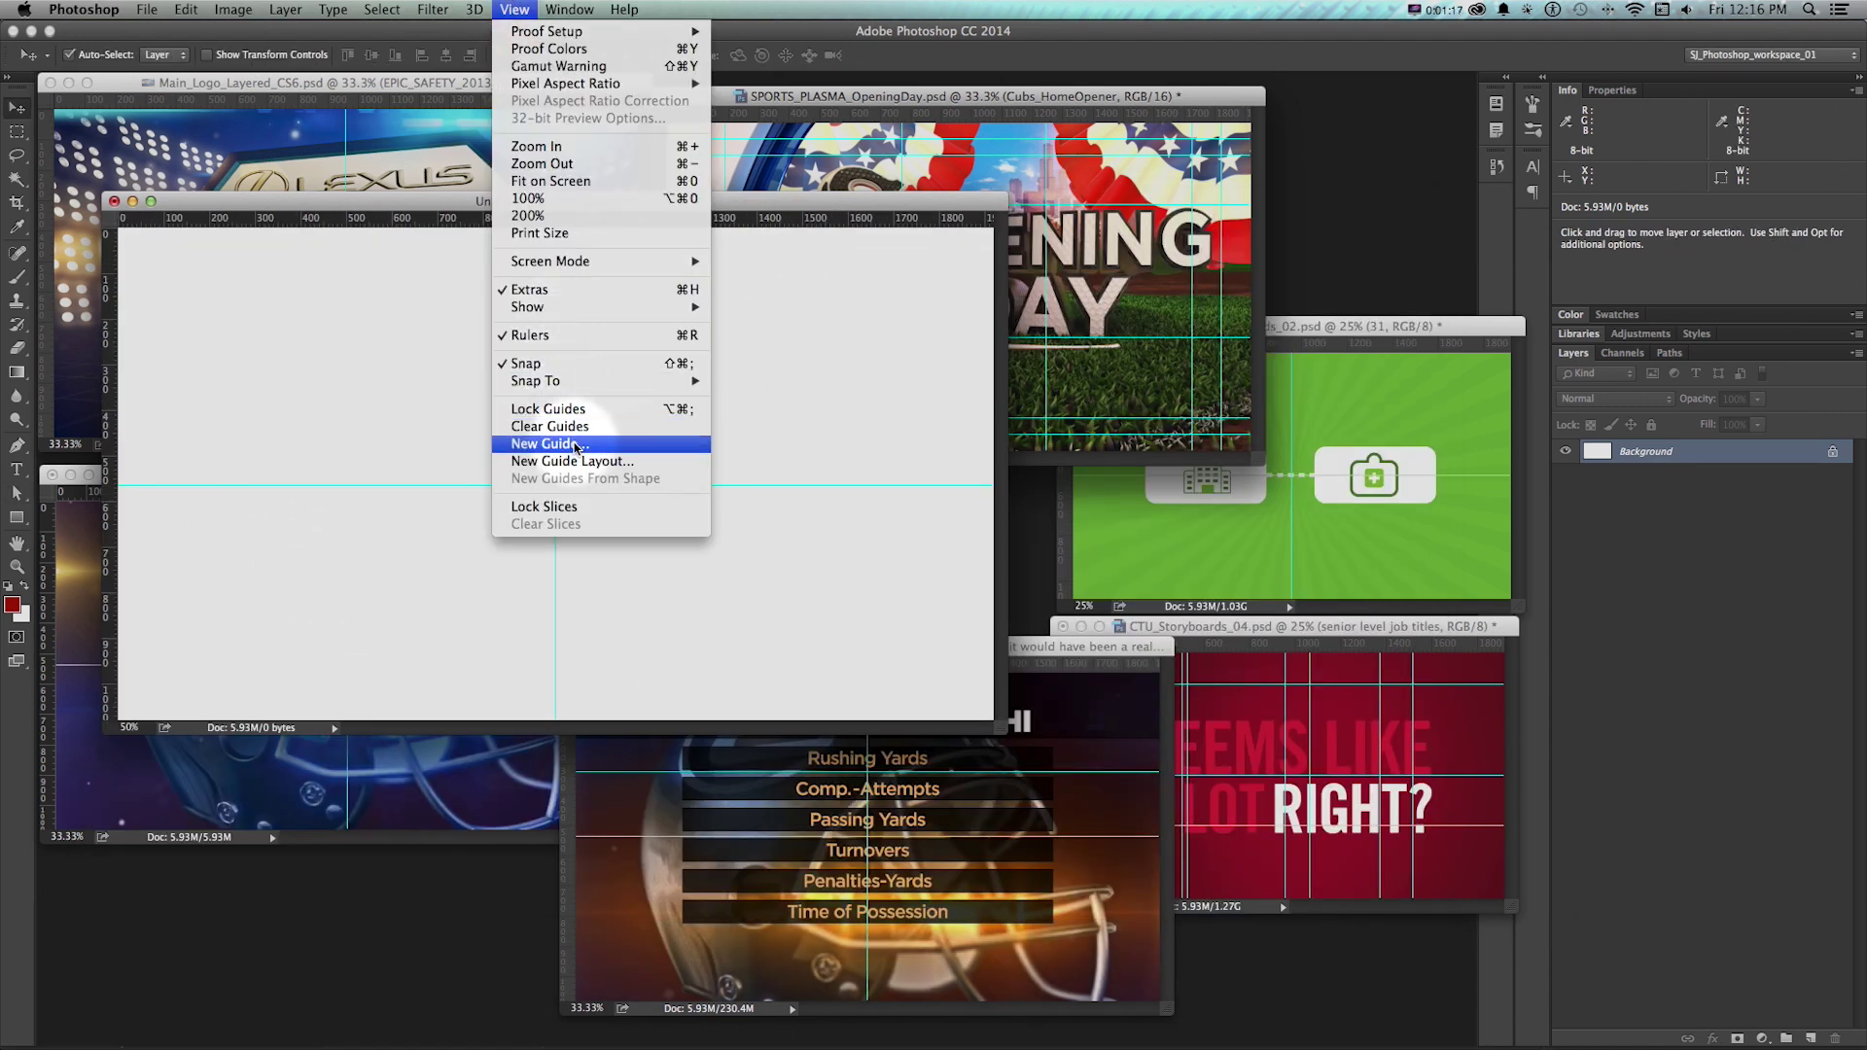
{"action": "left_click", "coordinate": [765, 207]}
{"action": "left_click_drag", "start_coordinate": [765, 207], "coordinate": [1100, 236]}
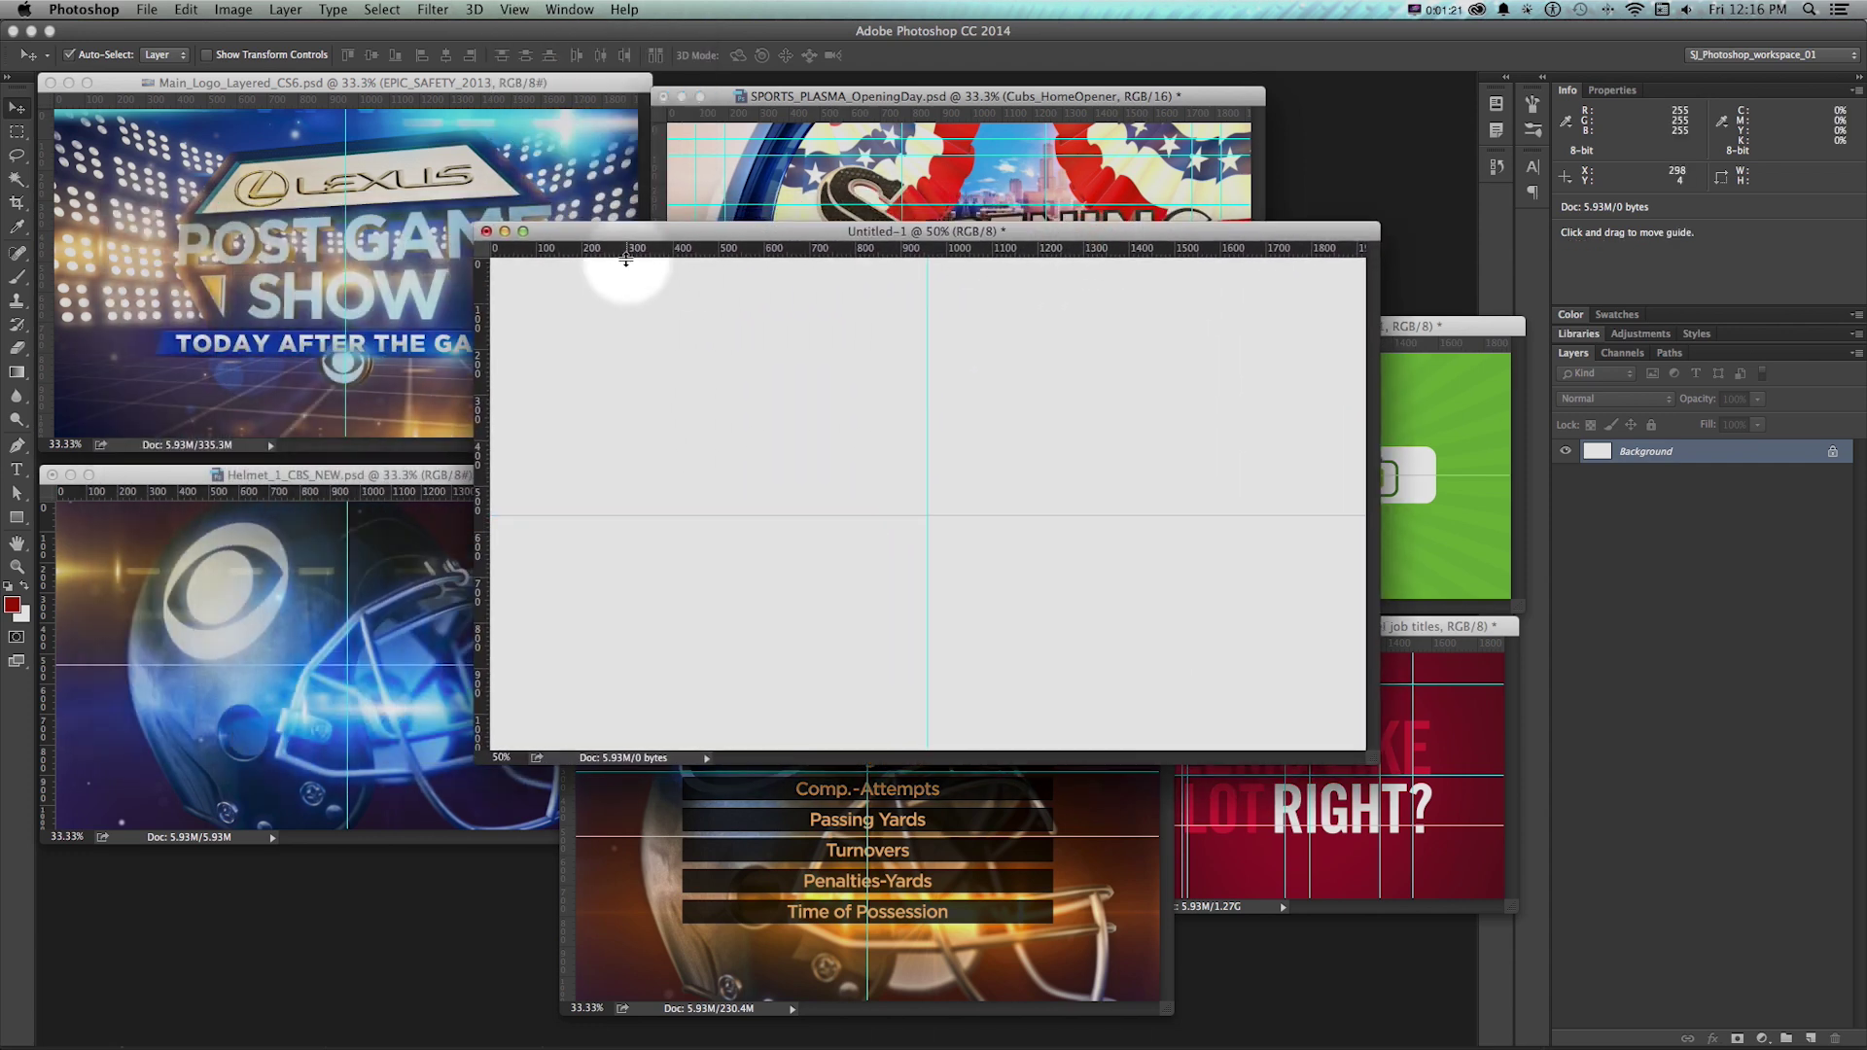
{"action": "left_click", "coordinate": [486, 233]}
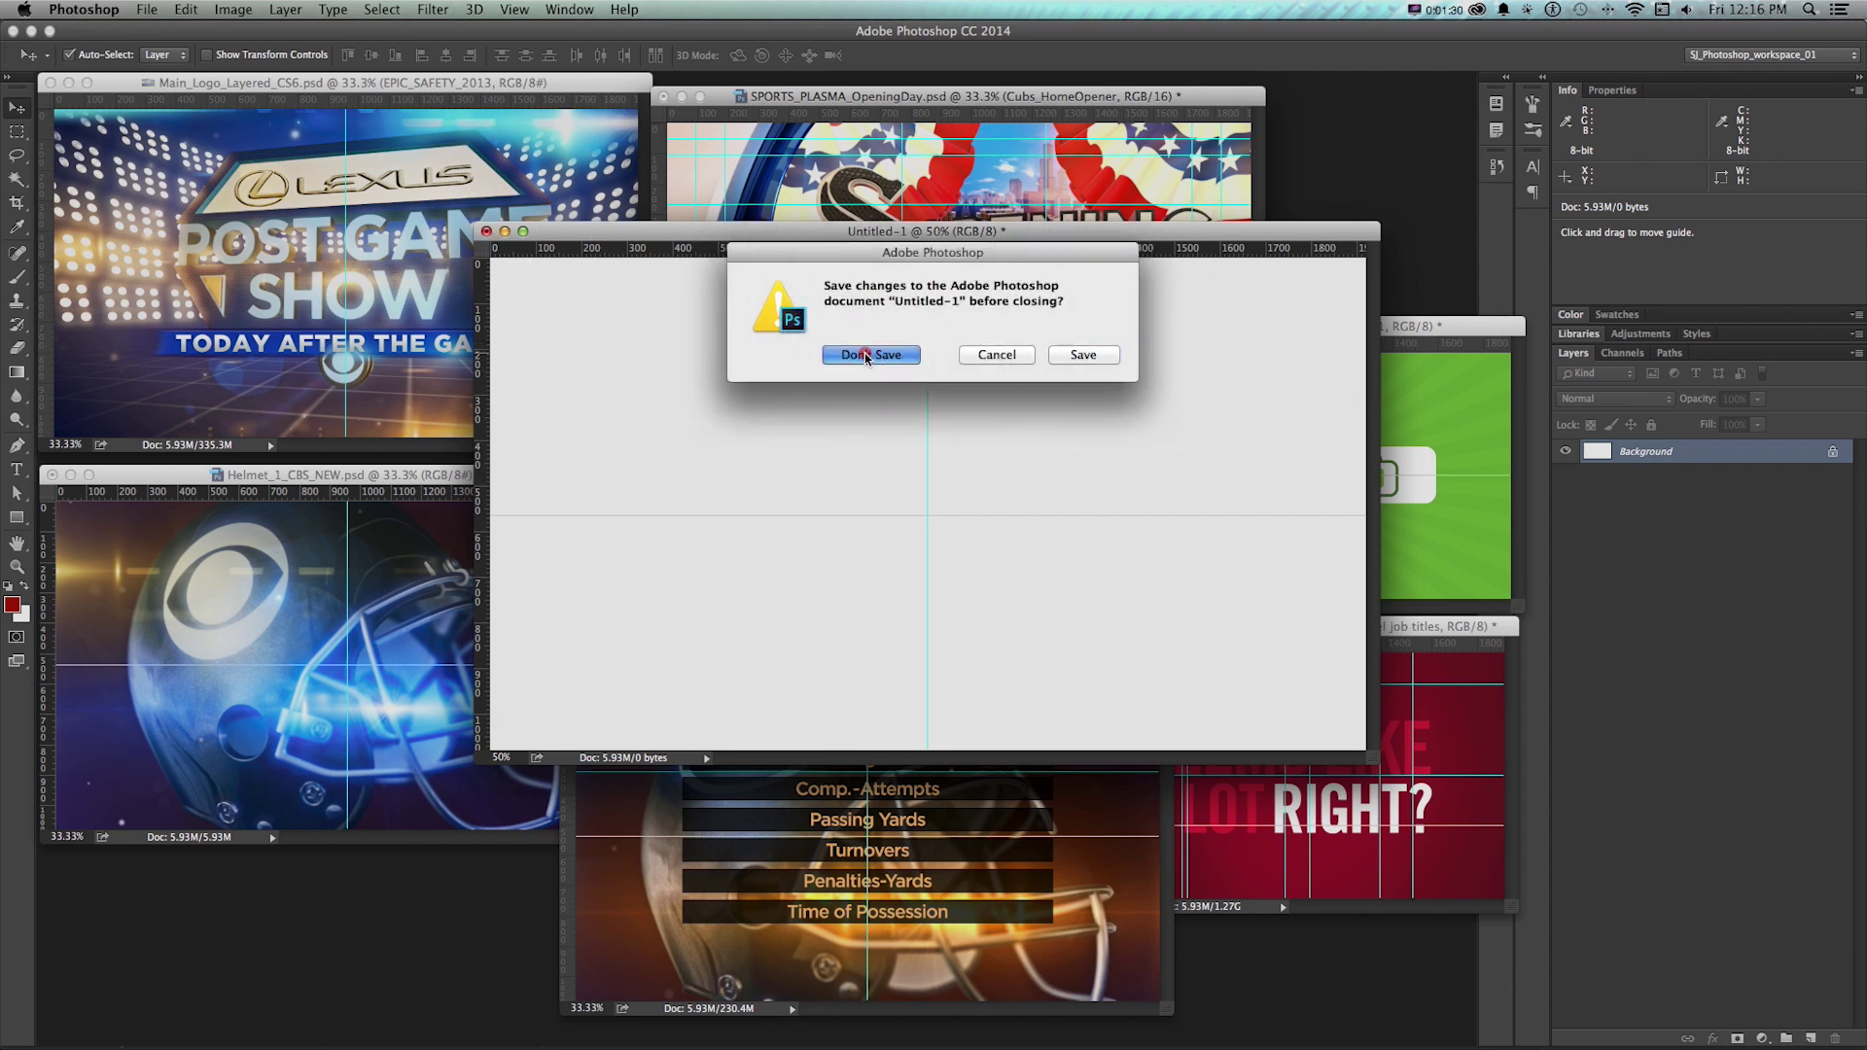
{"action": "left_click", "coordinate": [866, 356]}
Create a fresh blank 1920×1080 document
{"action": "key", "text": "super+n"}
{"action": "left_click_drag", "start_coordinate": [864, 354], "coordinate": [803, 234]}
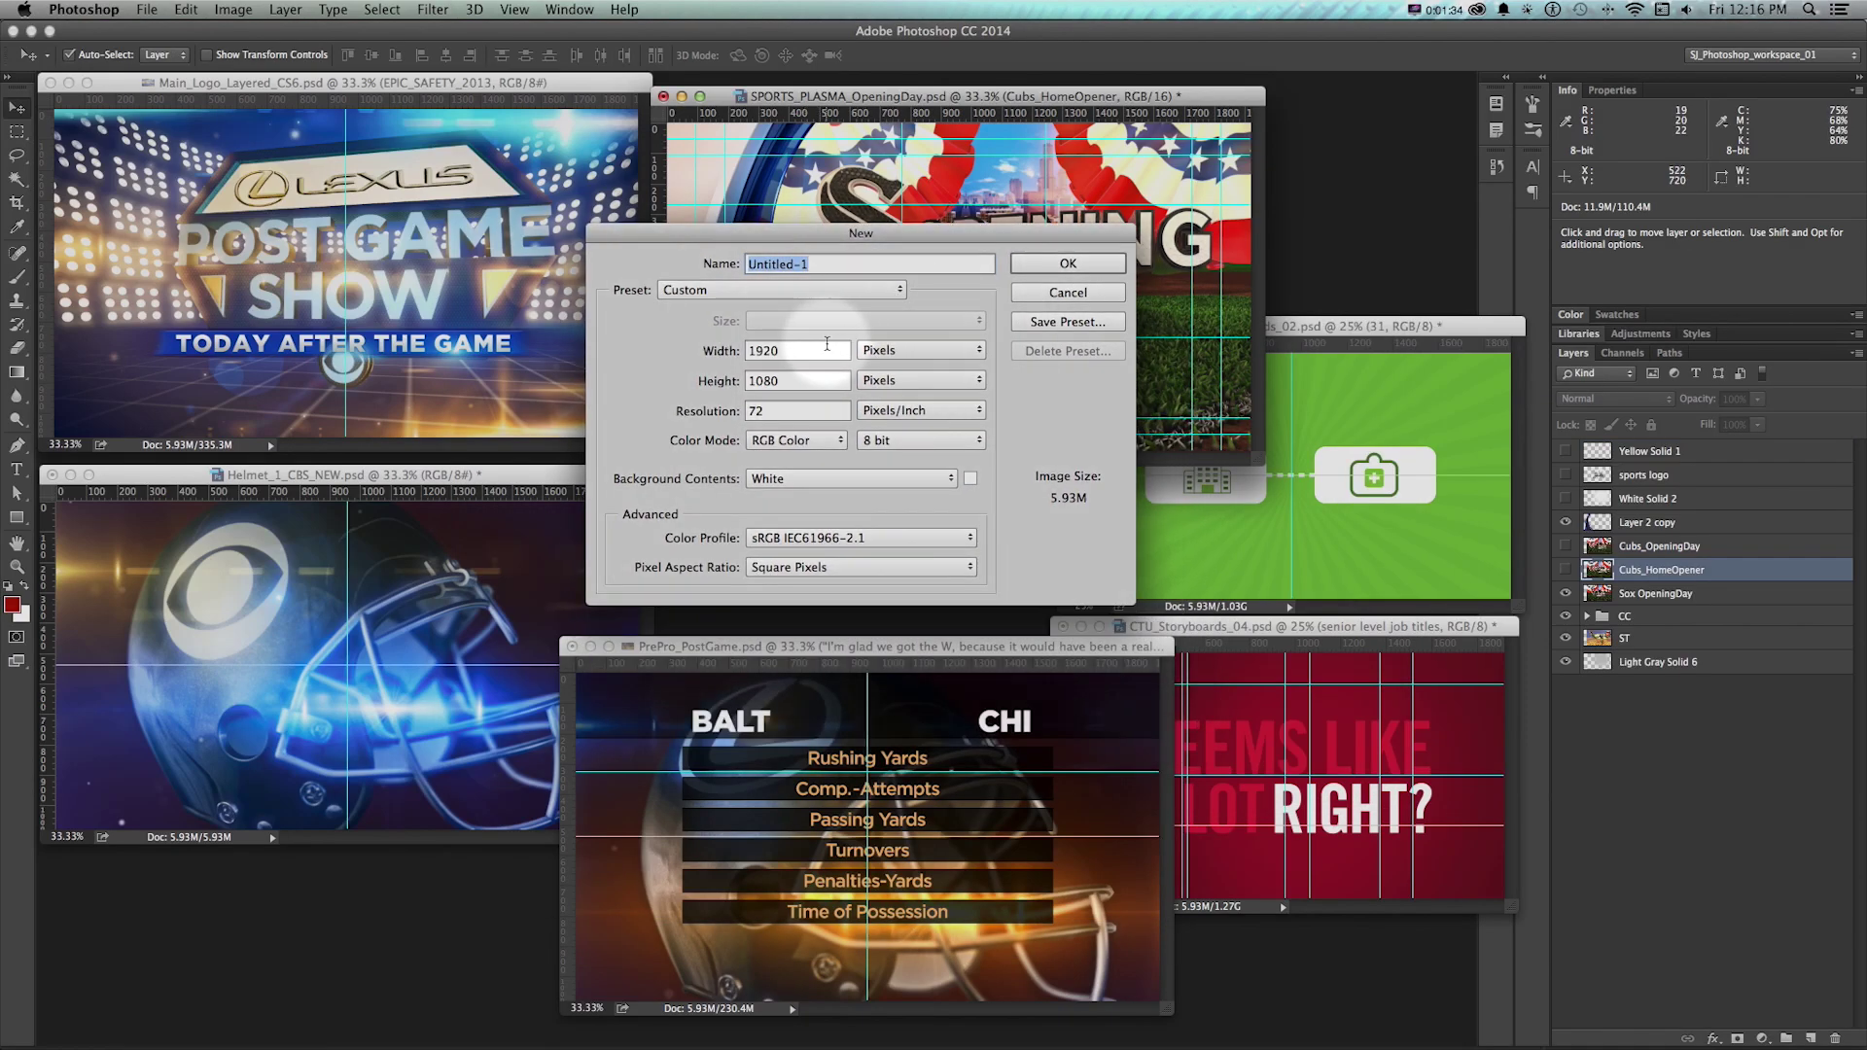
{"action": "left_click_drag", "start_coordinate": [797, 237], "coordinate": [771, 366]}
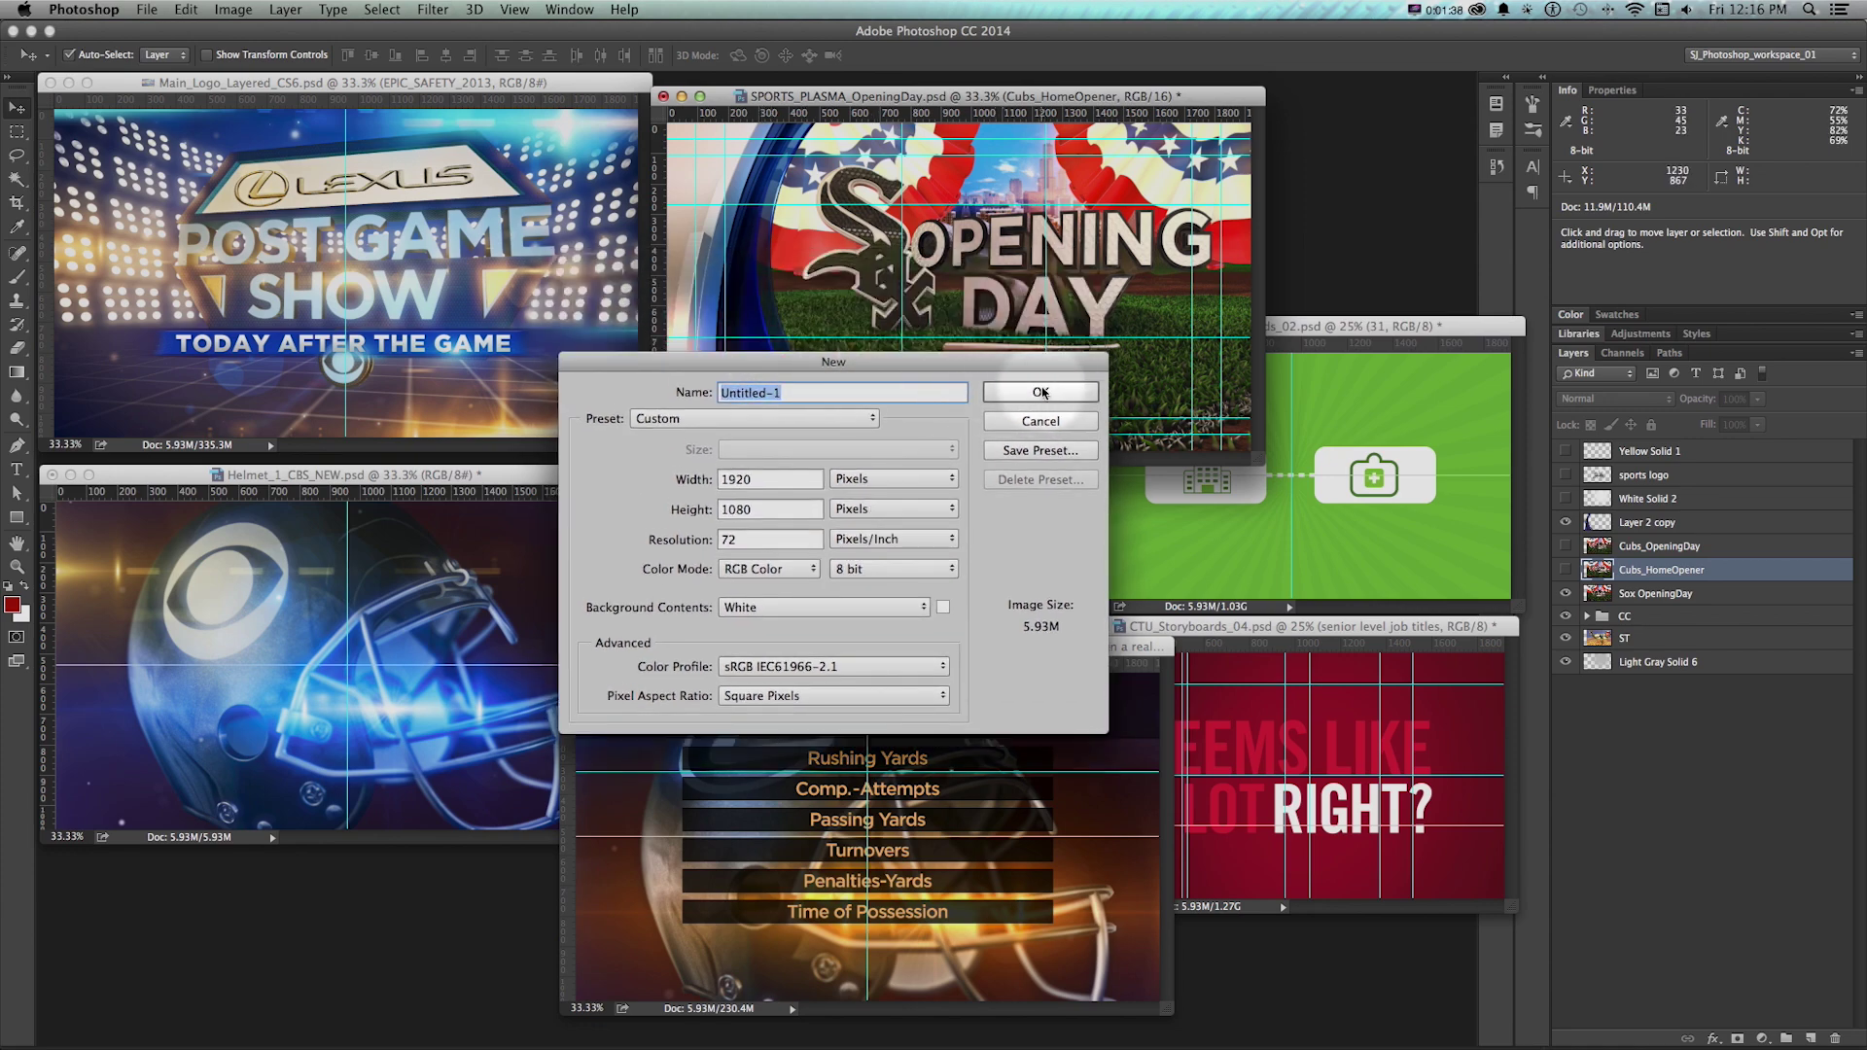
{"action": "left_click", "coordinate": [1041, 392]}
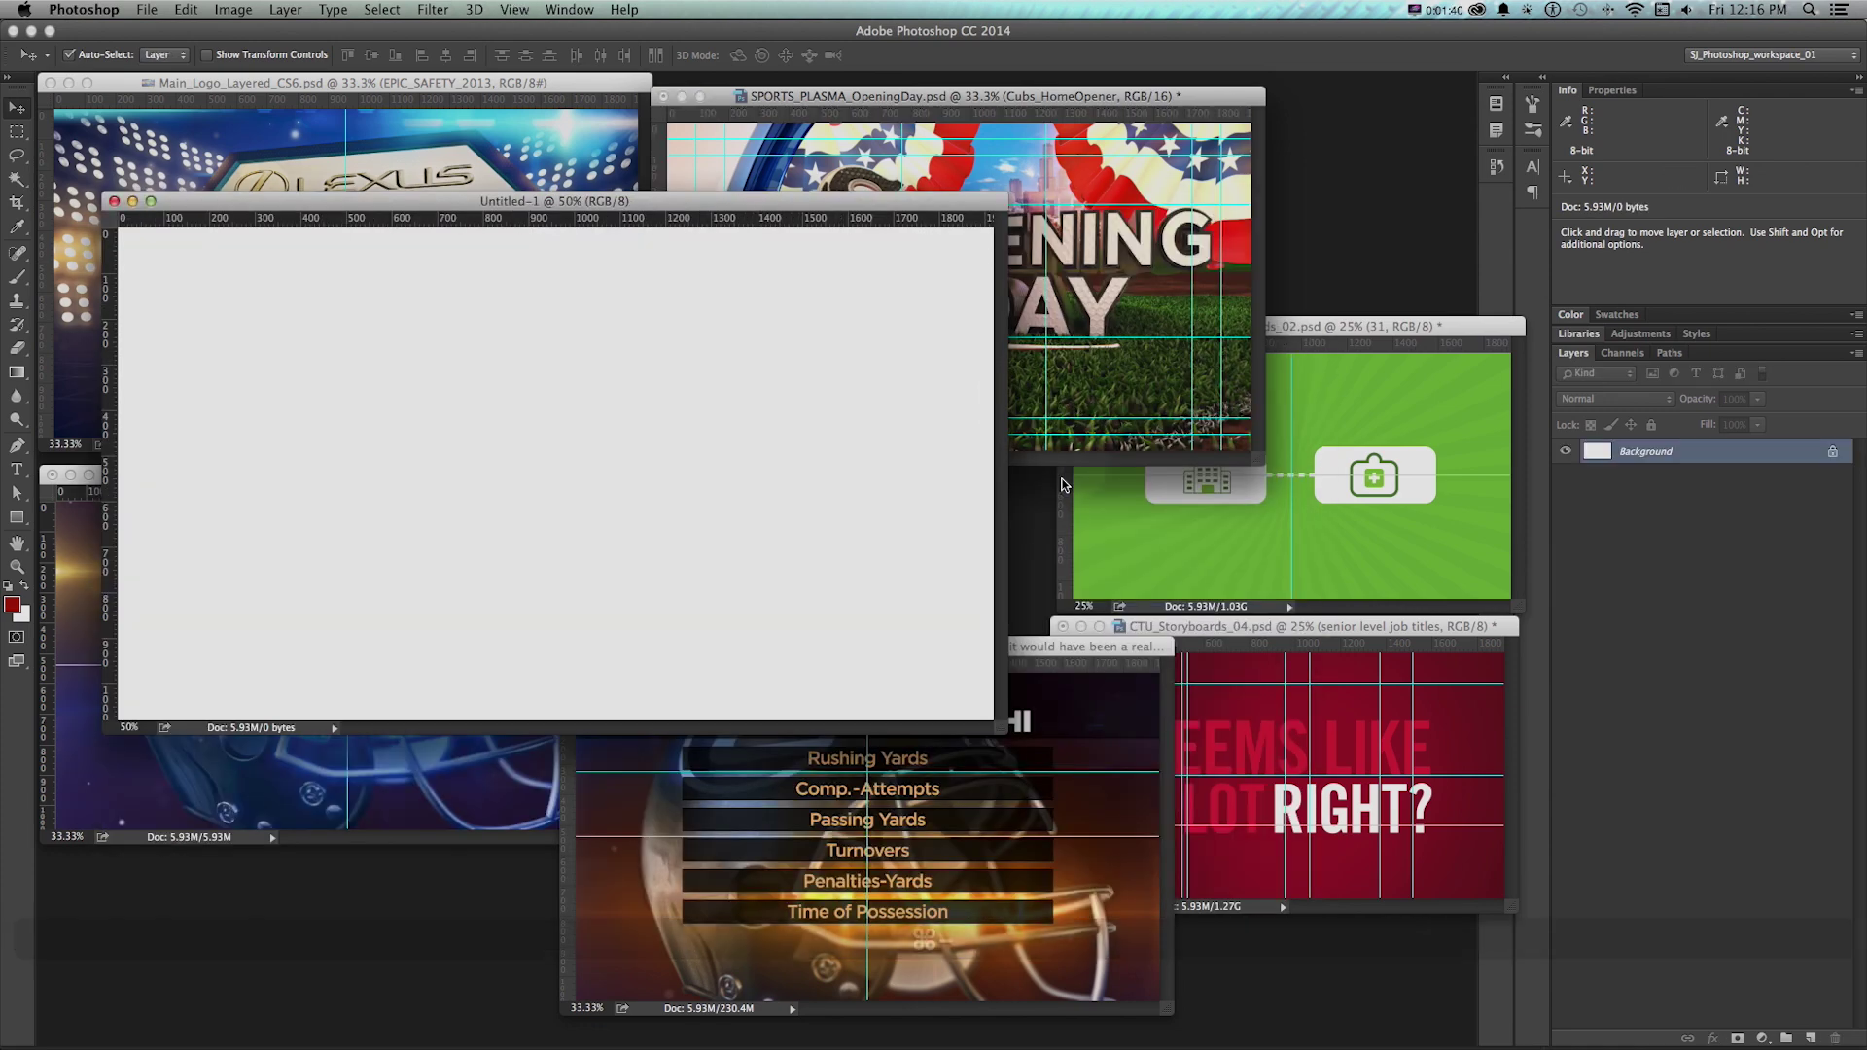
Show the canvas alone over a dark backdrop and shift the view left
{"action": "key", "text": "f"}
{"action": "key", "text": "space"}
{"action": "left_click_drag", "start_coordinate": [963, 442], "coordinate": [896, 458]}
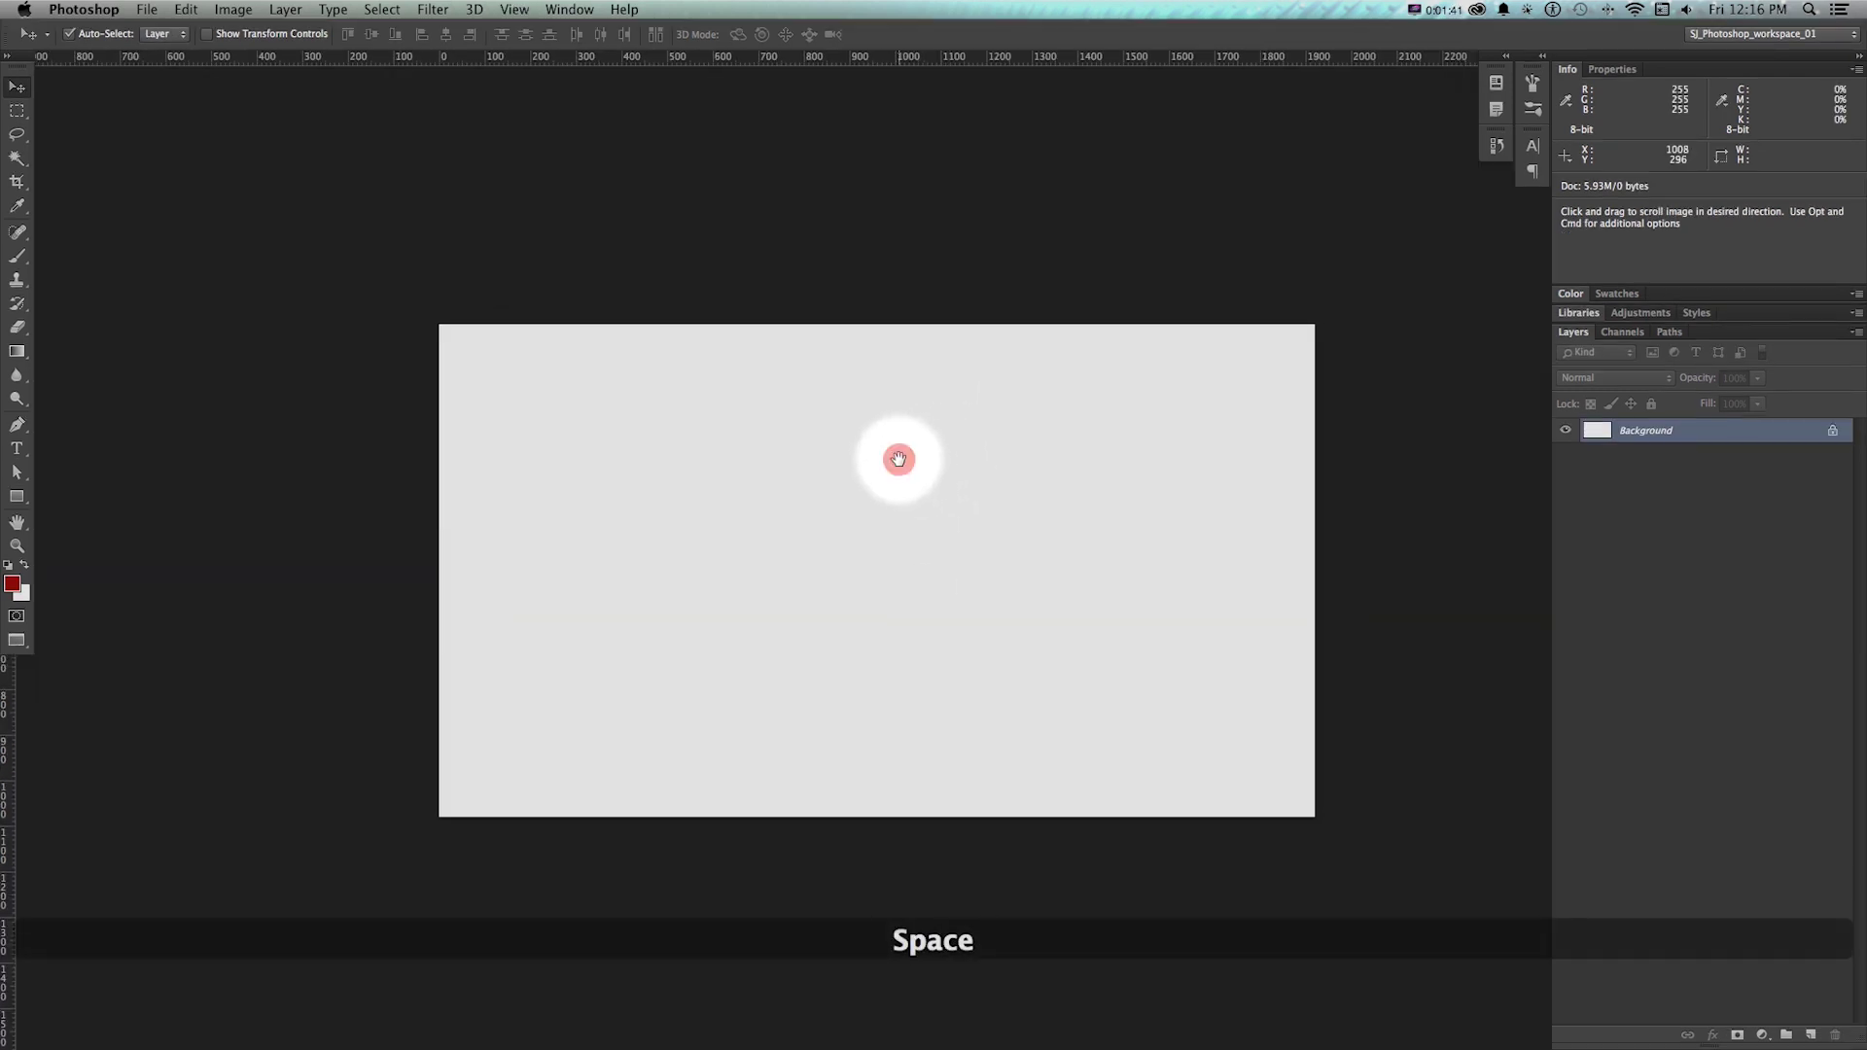
{"action": "left_click", "coordinate": [516, 9]}
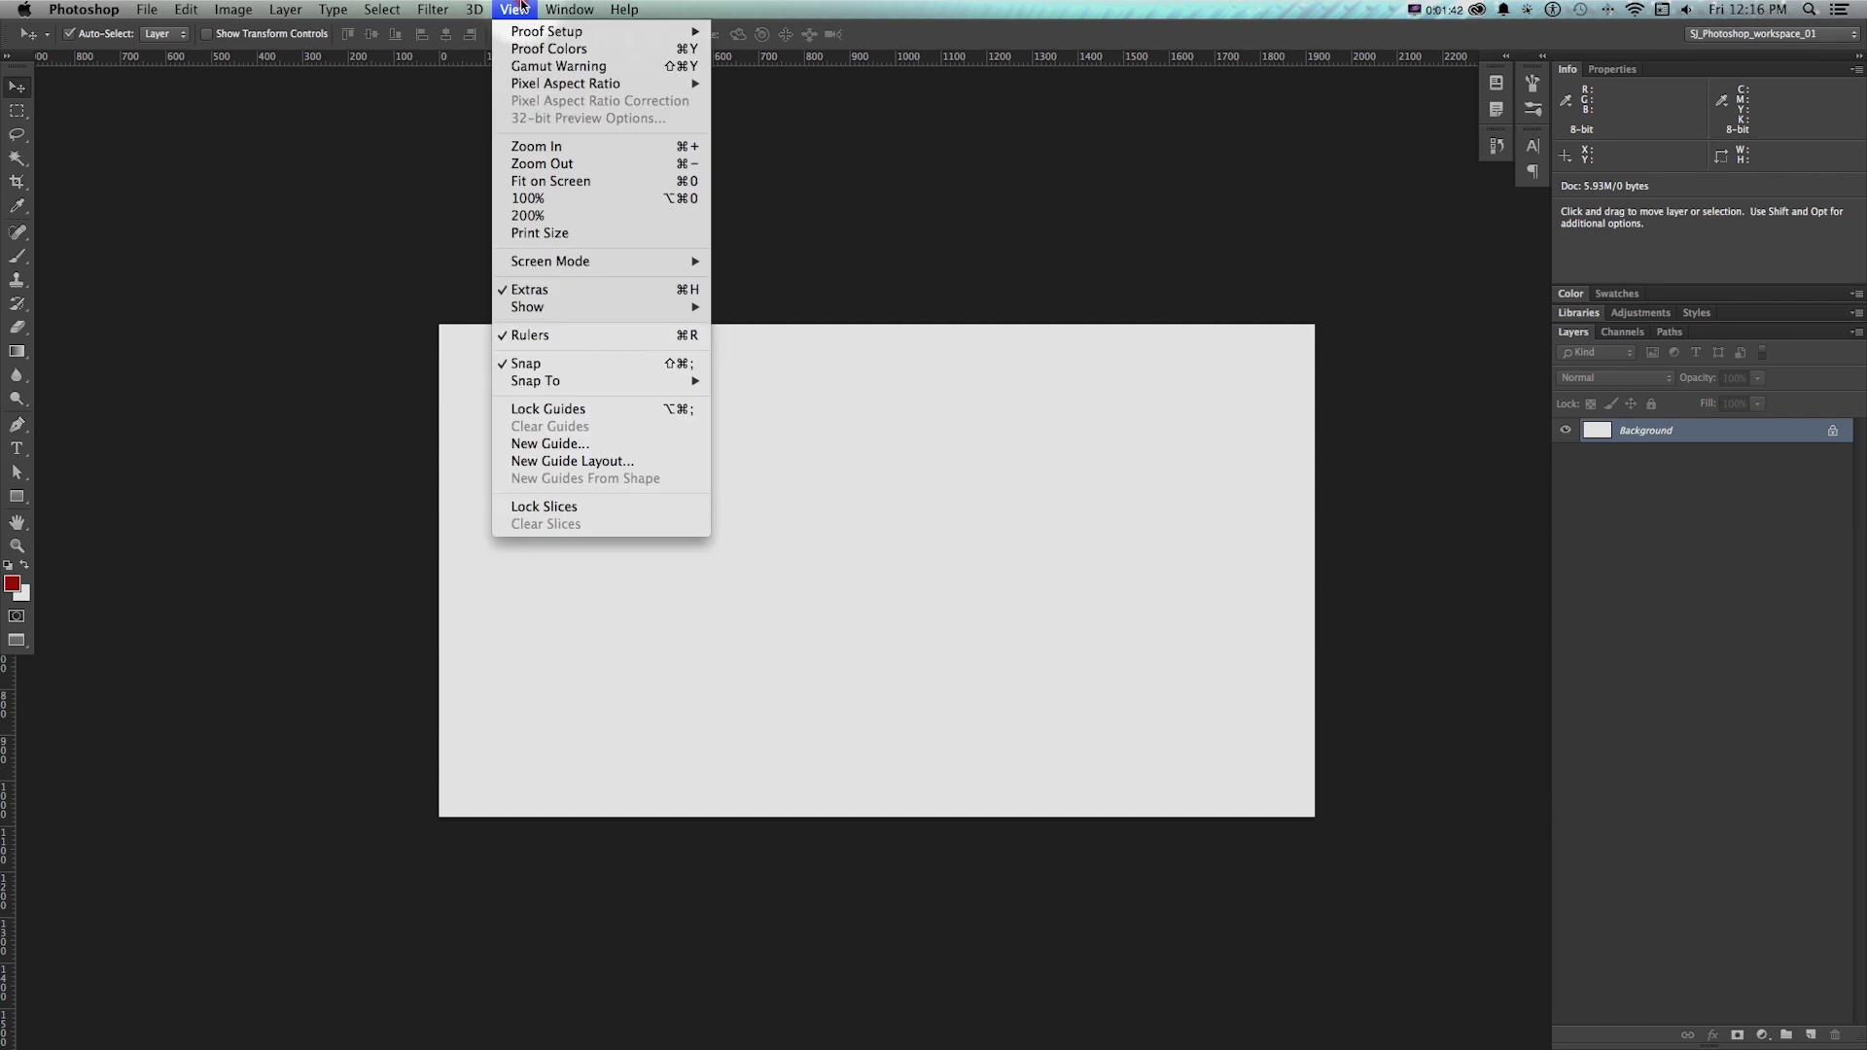
In New Guide Layout, set 1 column 960 px wide, 1 row 540 px high, gutter 0
{"action": "left_click", "coordinate": [548, 460]}
{"action": "left_click_drag", "start_coordinate": [818, 372], "coordinate": [1182, 416]}
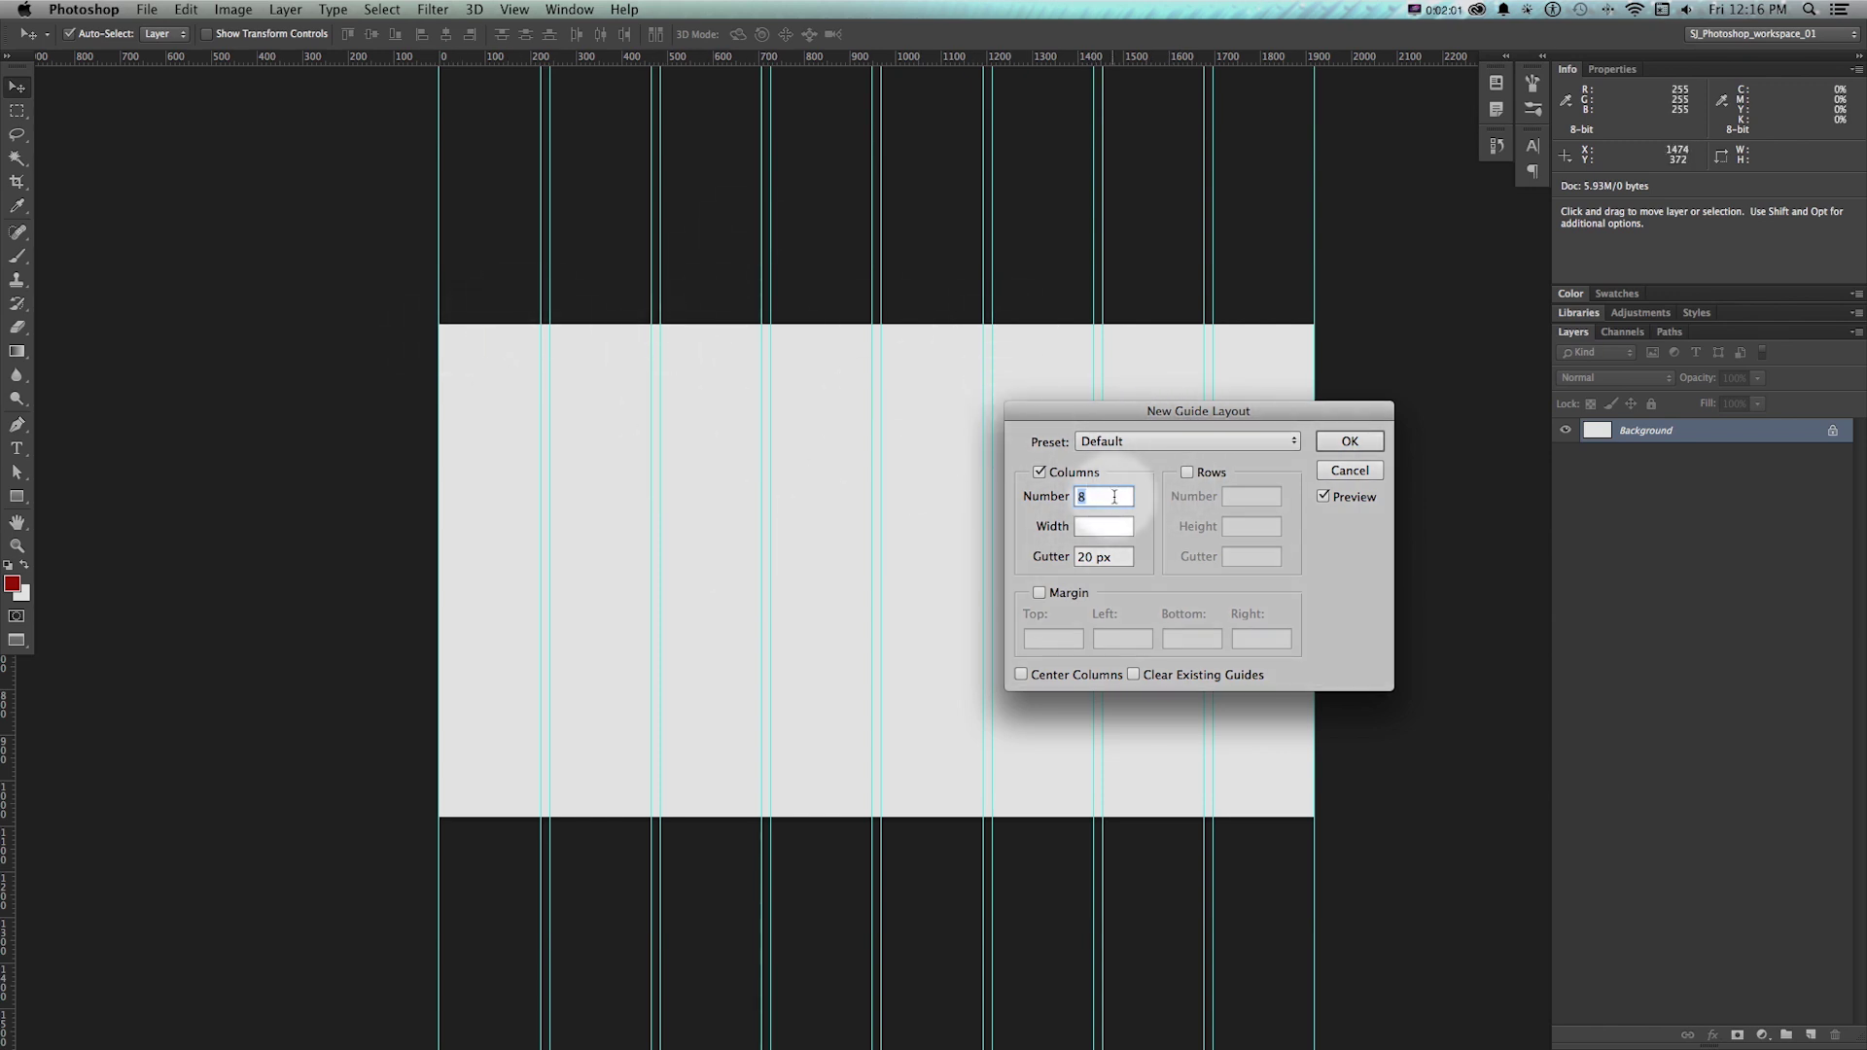
{"action": "left_click", "coordinate": [1188, 474]}
{"action": "left_click", "coordinate": [1096, 526]}
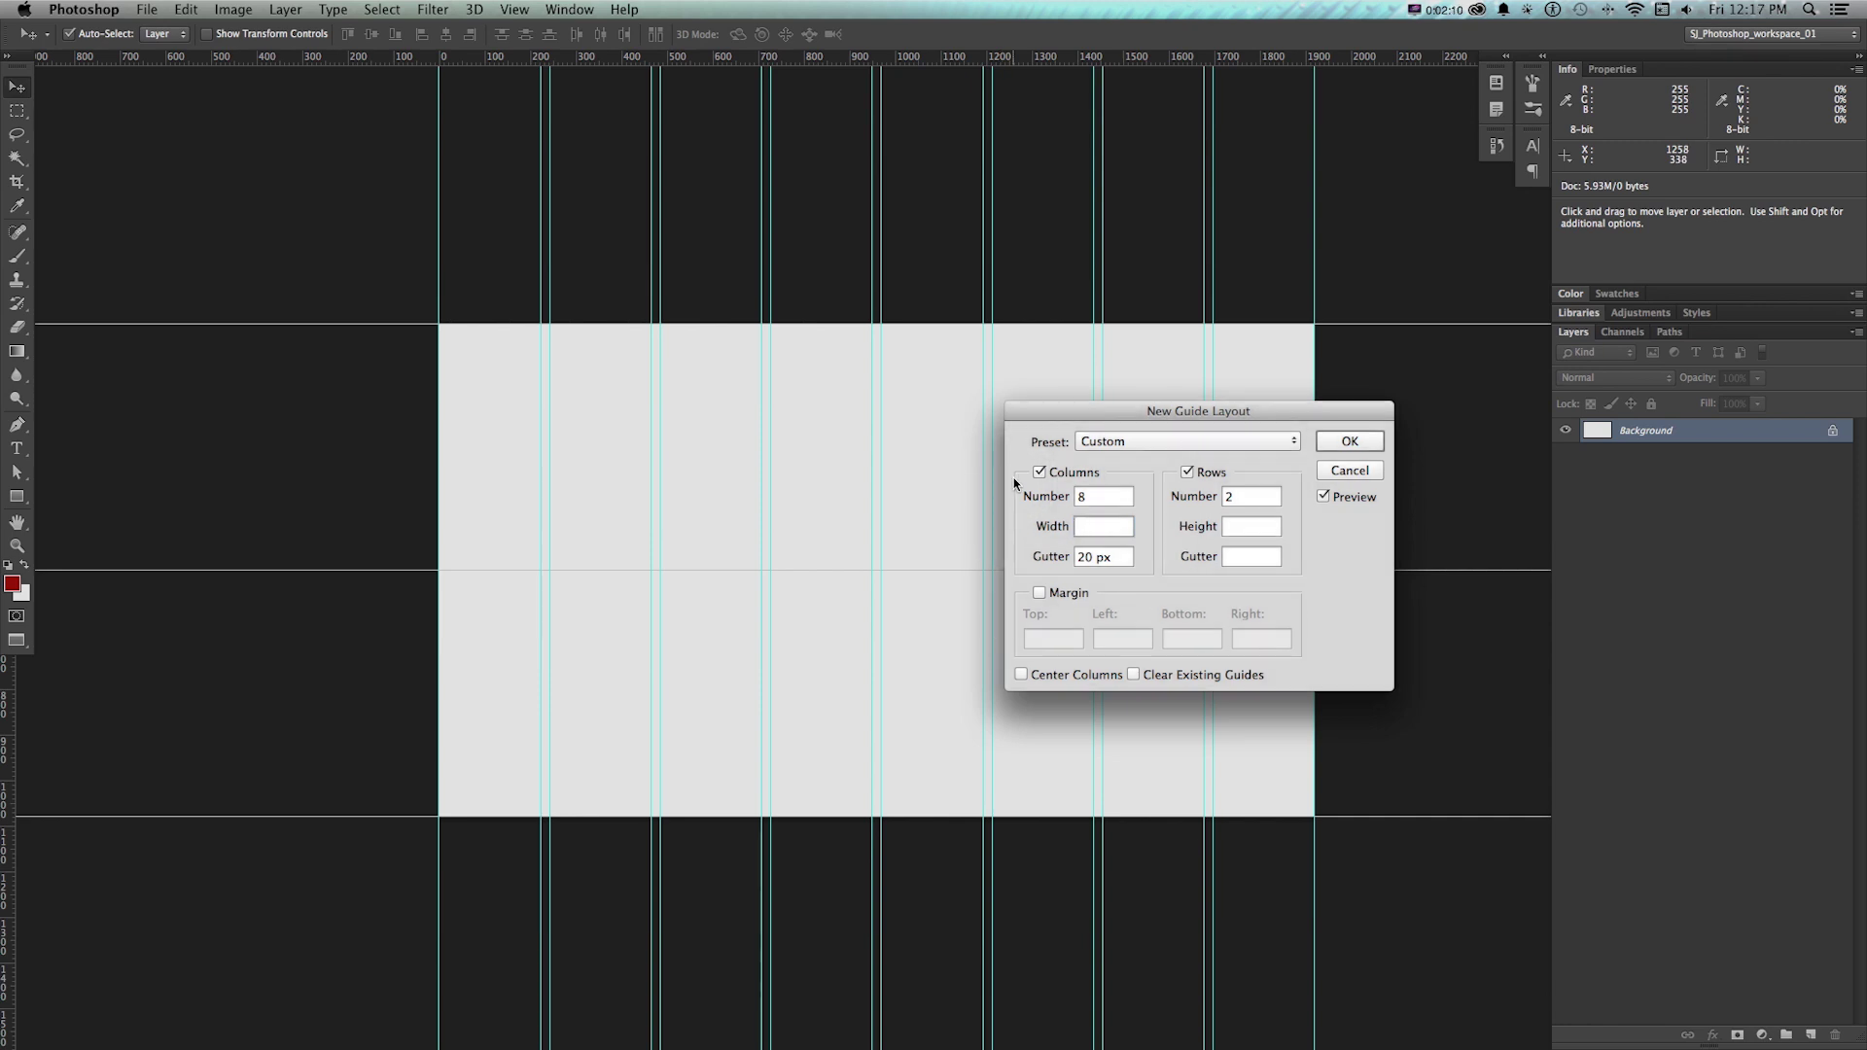
{"action": "type", "text": "960"}
{"action": "key", "text": "Tab"}
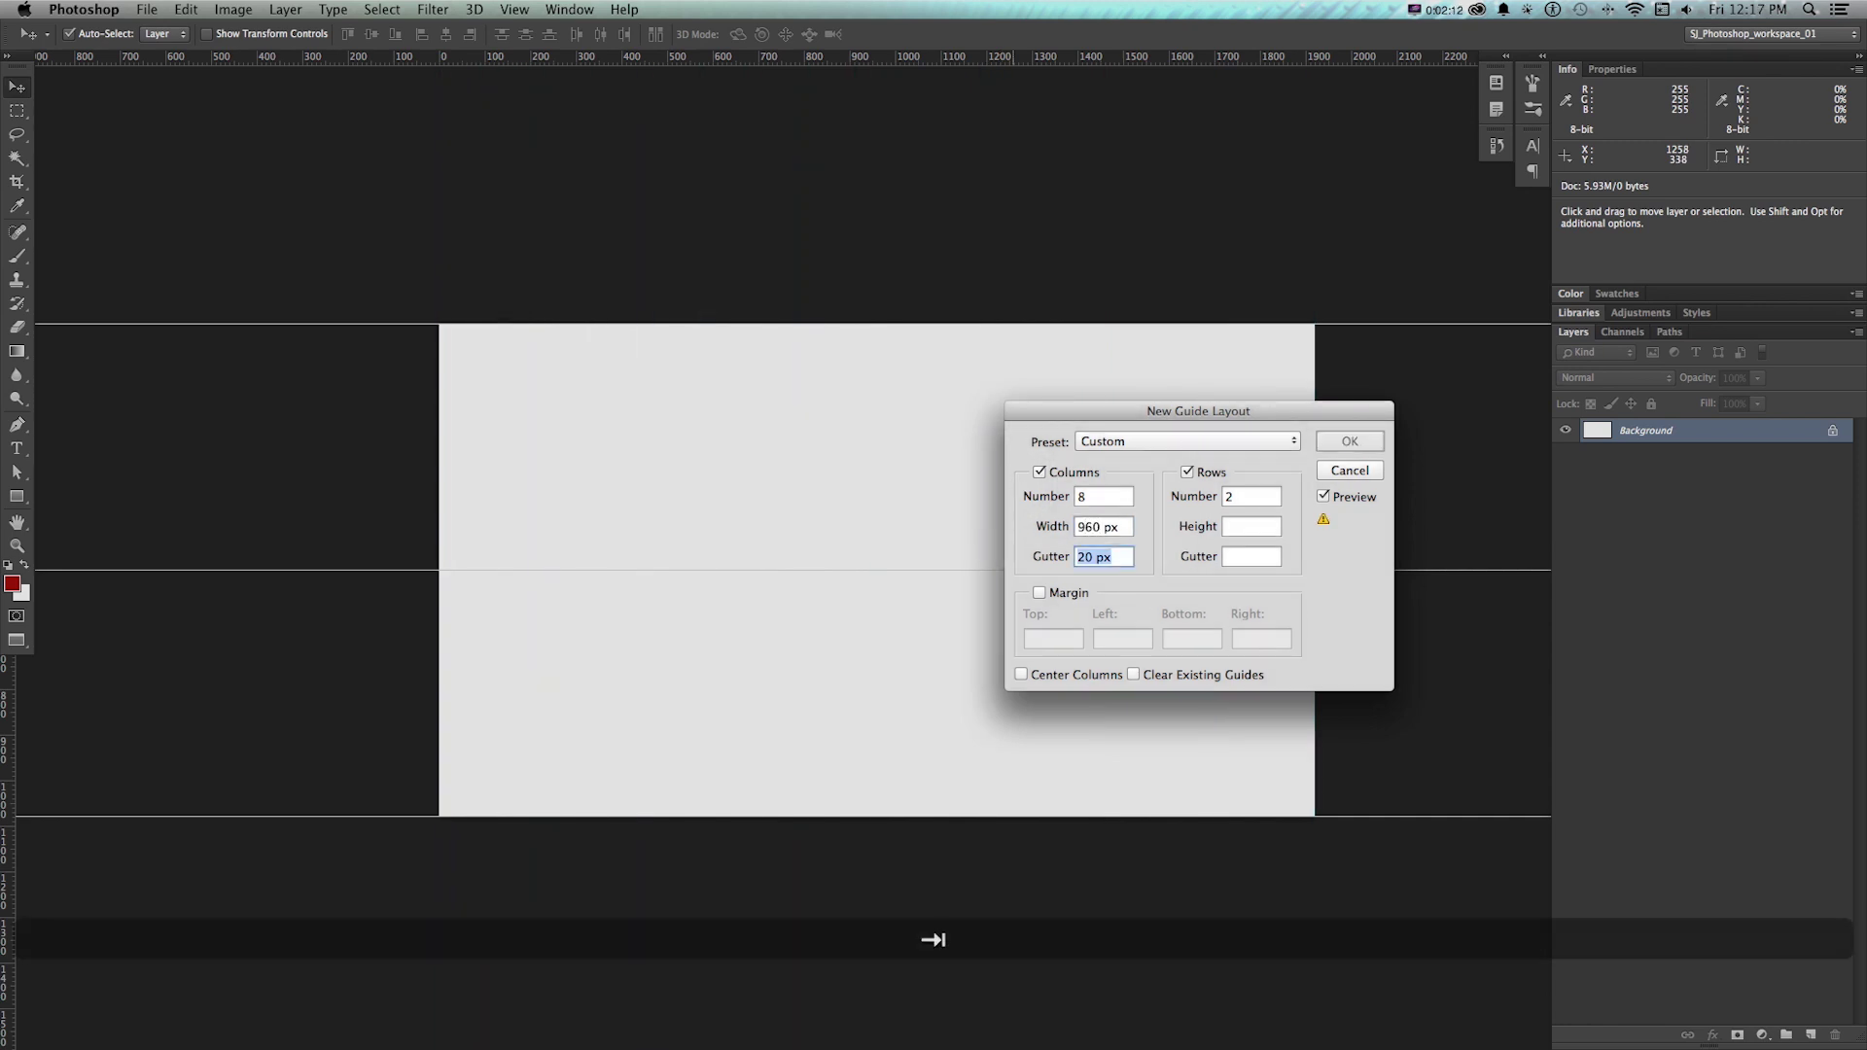
{"action": "left_click", "coordinate": [1235, 524]}
{"action": "type", "text": "40"}
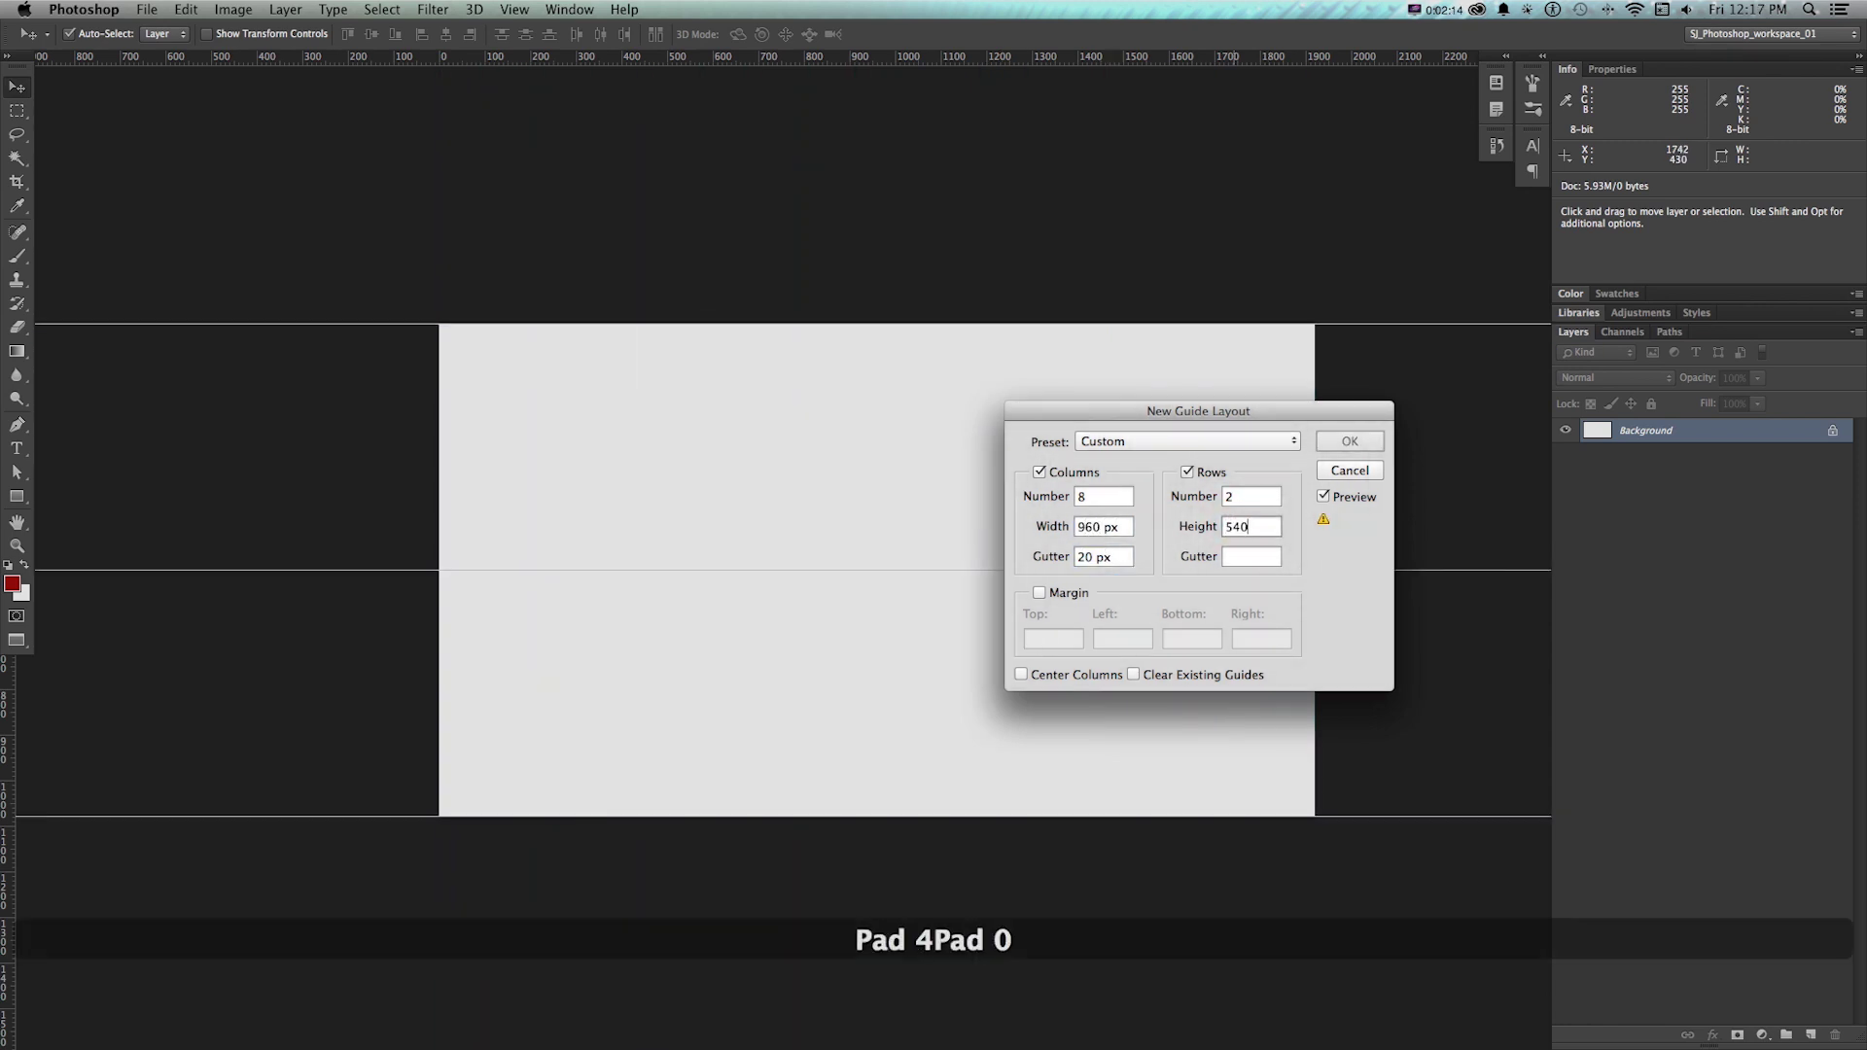
{"action": "double_click", "coordinate": [1100, 498]}
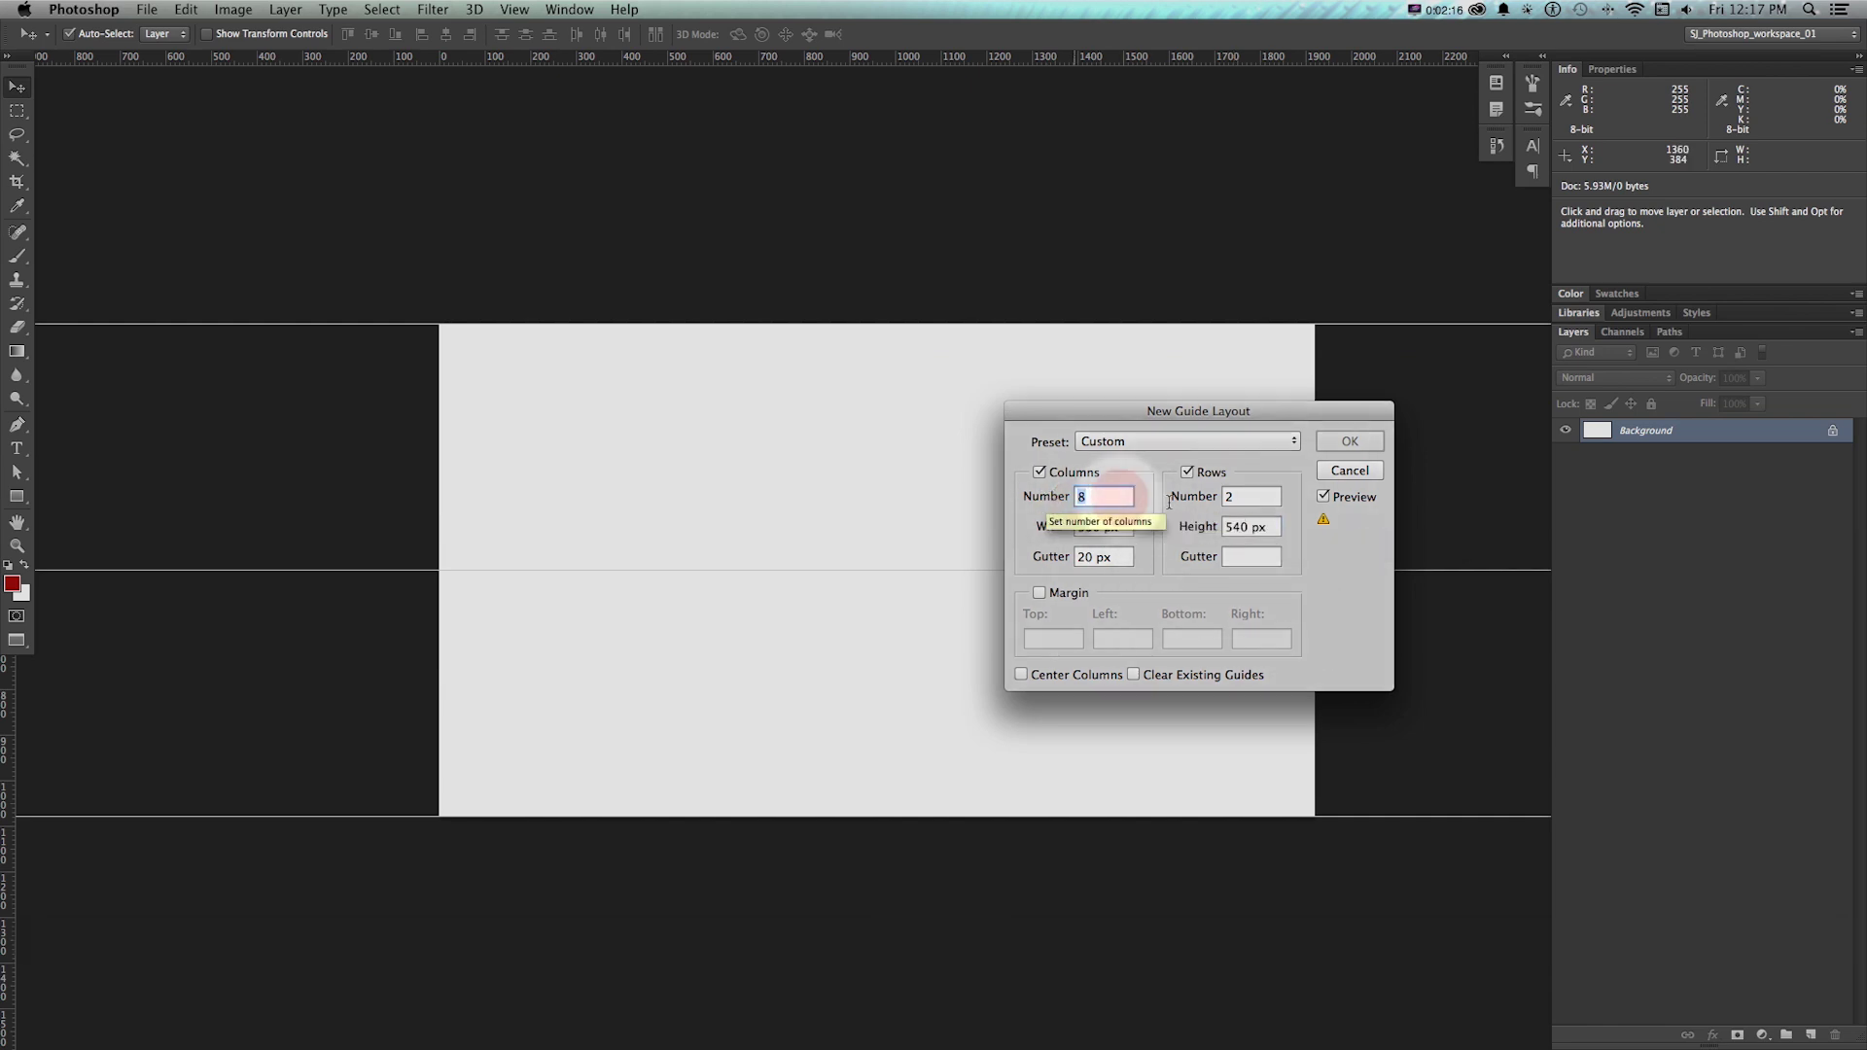
{"action": "type", "text": "1"}
{"action": "double_click", "coordinate": [1246, 497]}
{"action": "type", "text": "1"}
{"action": "double_click", "coordinate": [1086, 557]}
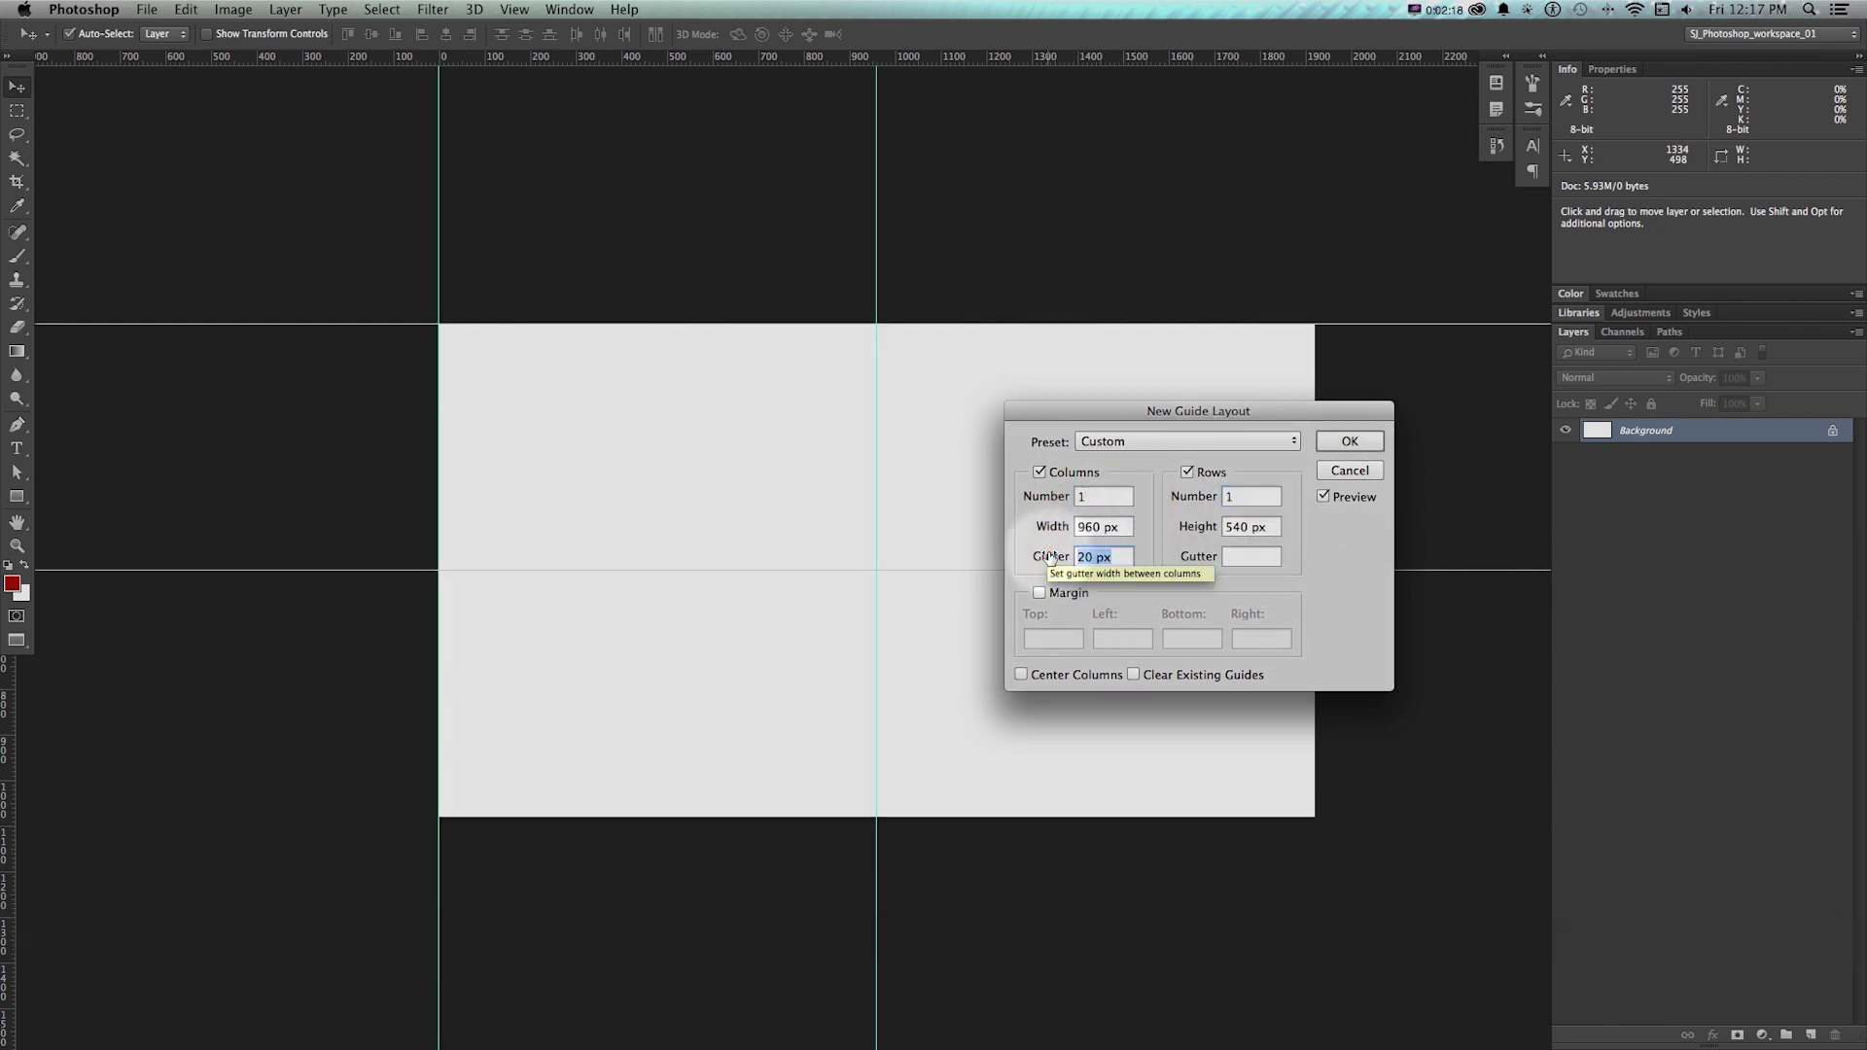
{"action": "type", "text": "0"}
{"action": "key", "text": "Tab"}
Turn on margins and set them to 1 px on every side
{"action": "left_click", "coordinate": [1038, 593]}
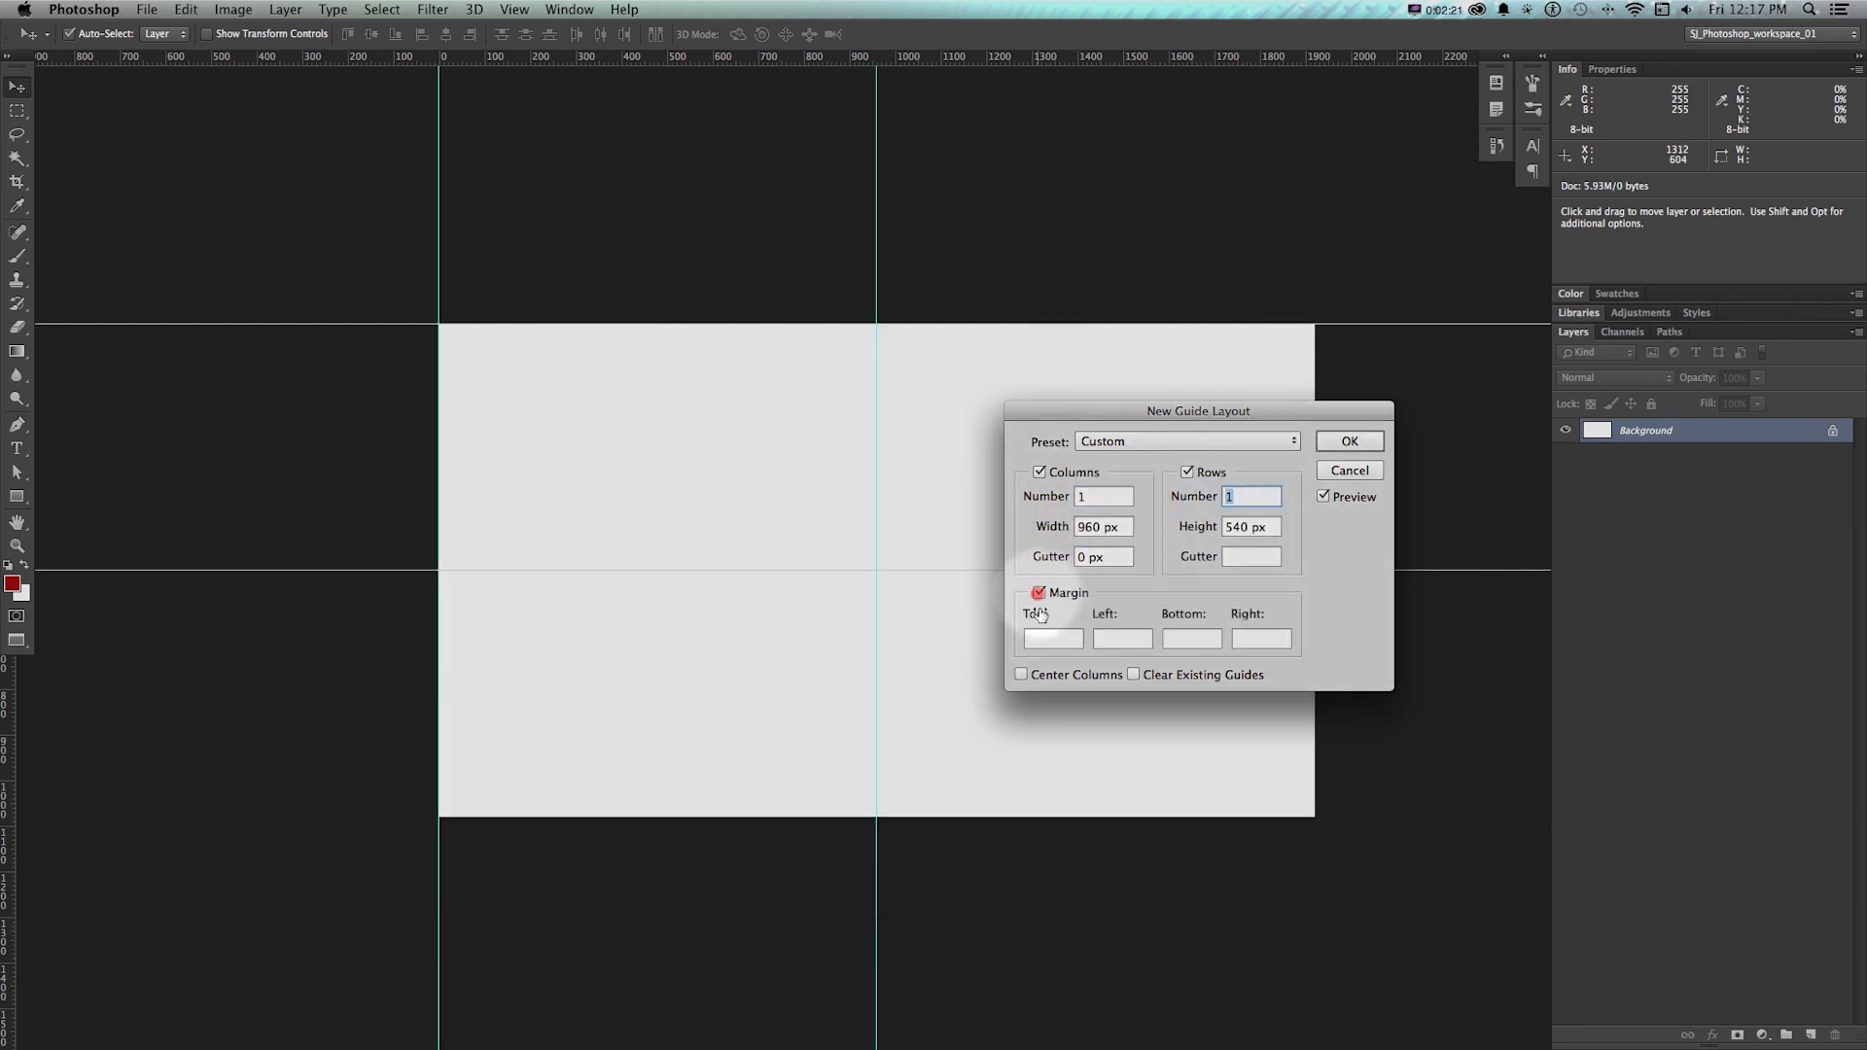
{"action": "left_click", "coordinate": [1054, 639]}
{"action": "type", "text": "1"}
{"action": "left_click", "coordinate": [1123, 639]}
{"action": "type", "text": "1"}
{"action": "left_click", "coordinate": [1192, 639]}
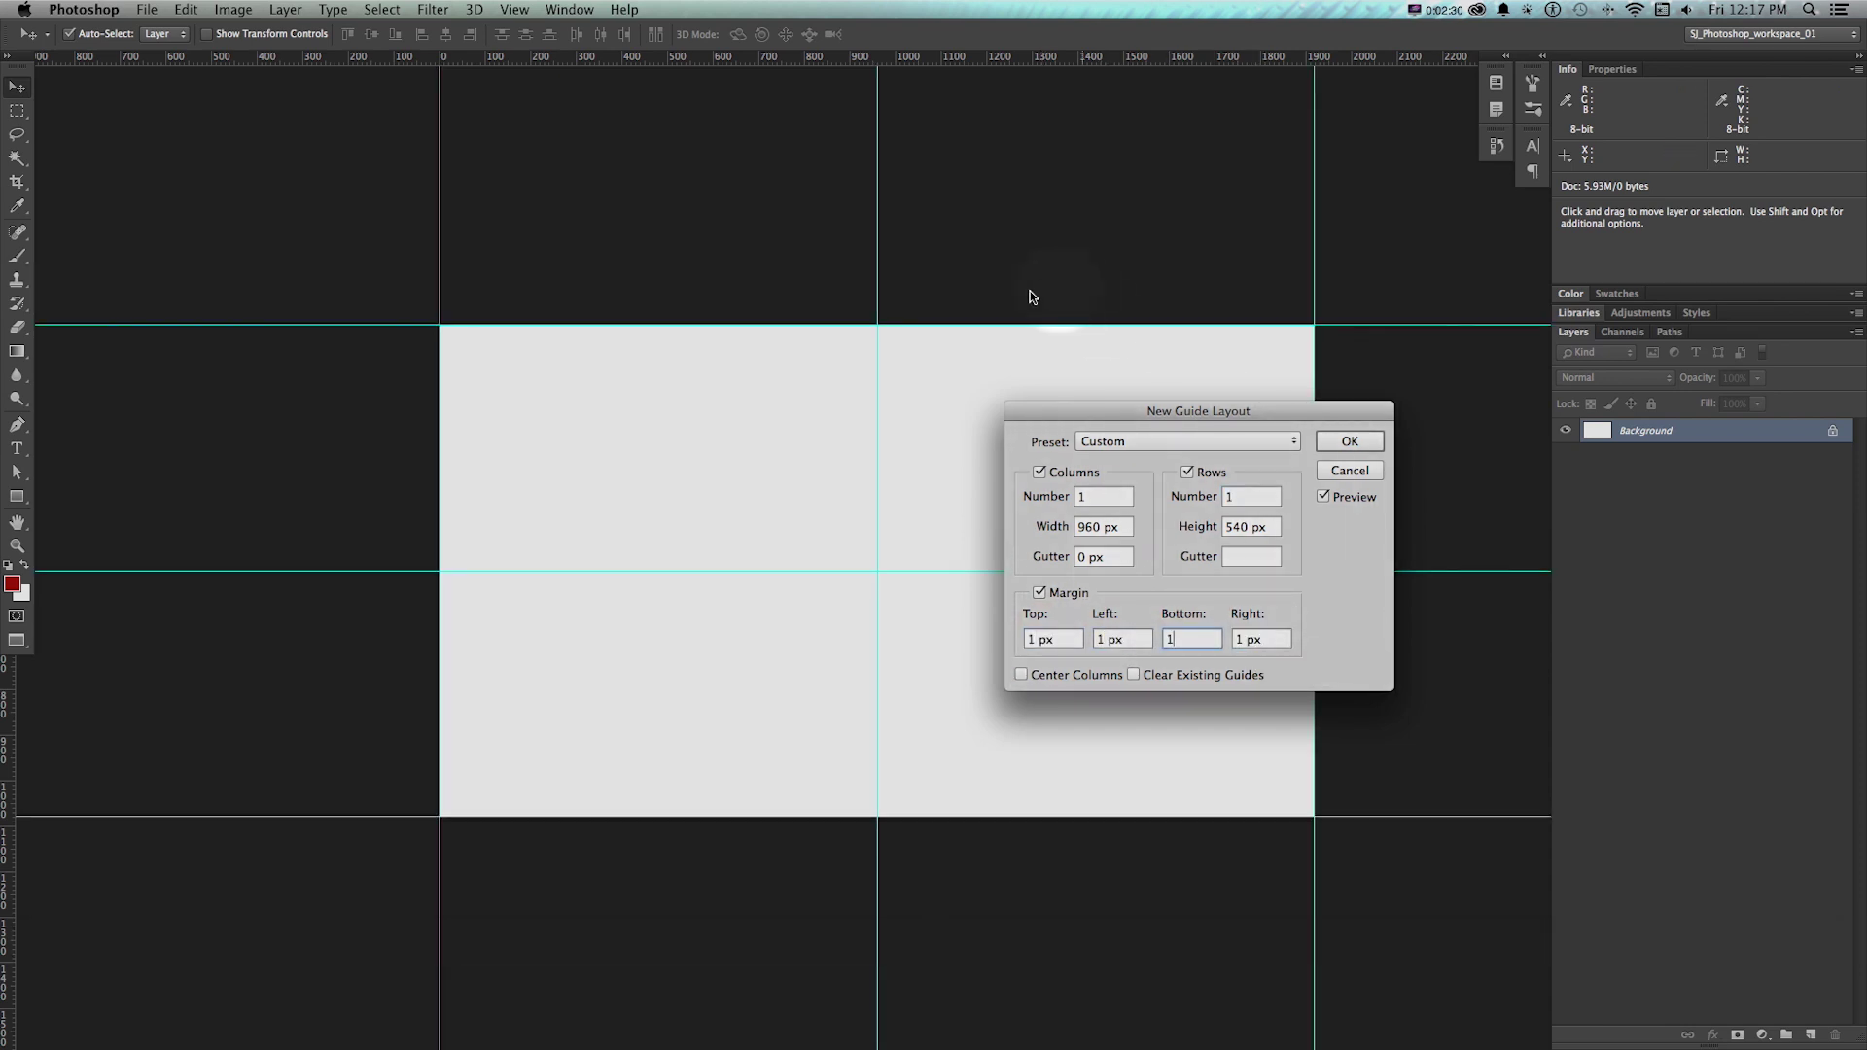
{"action": "left_click", "coordinate": [530, 377]}
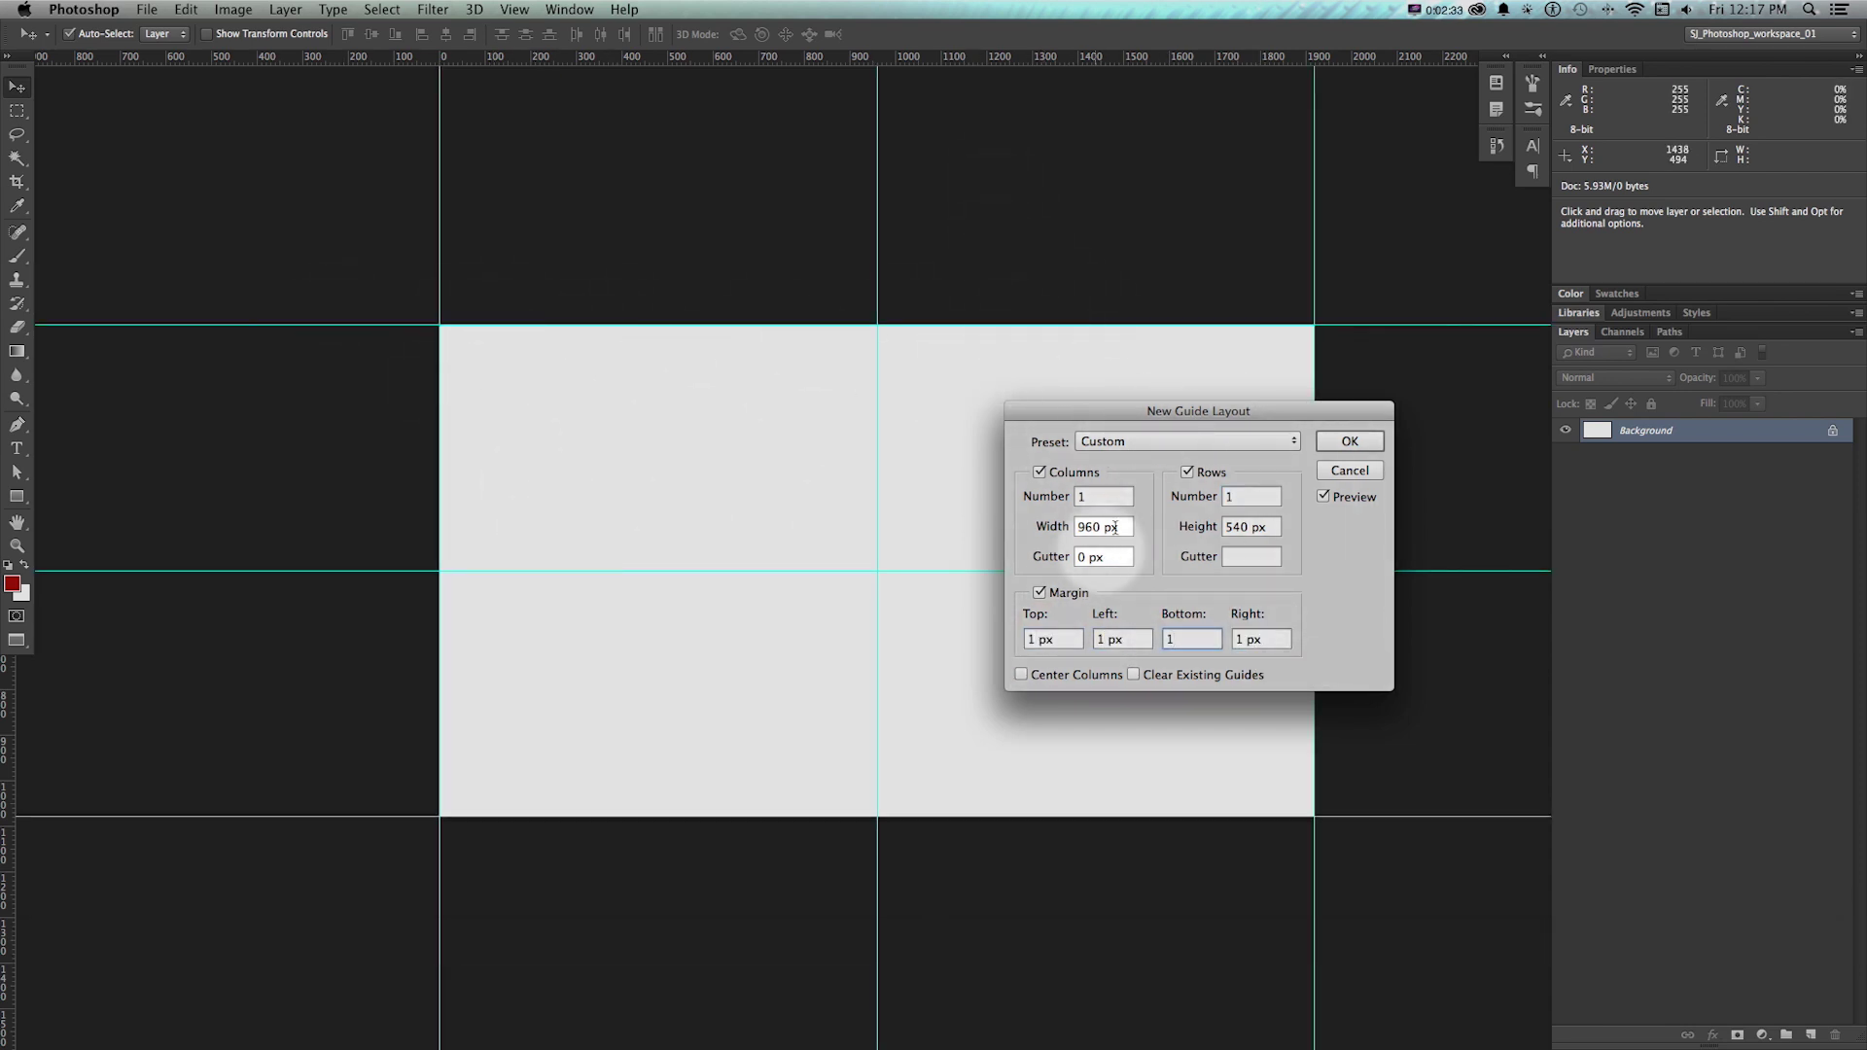
{"action": "left_click_drag", "start_coordinate": [1108, 411], "coordinate": [1054, 400]}
{"action": "left_click", "coordinate": [1066, 428]}
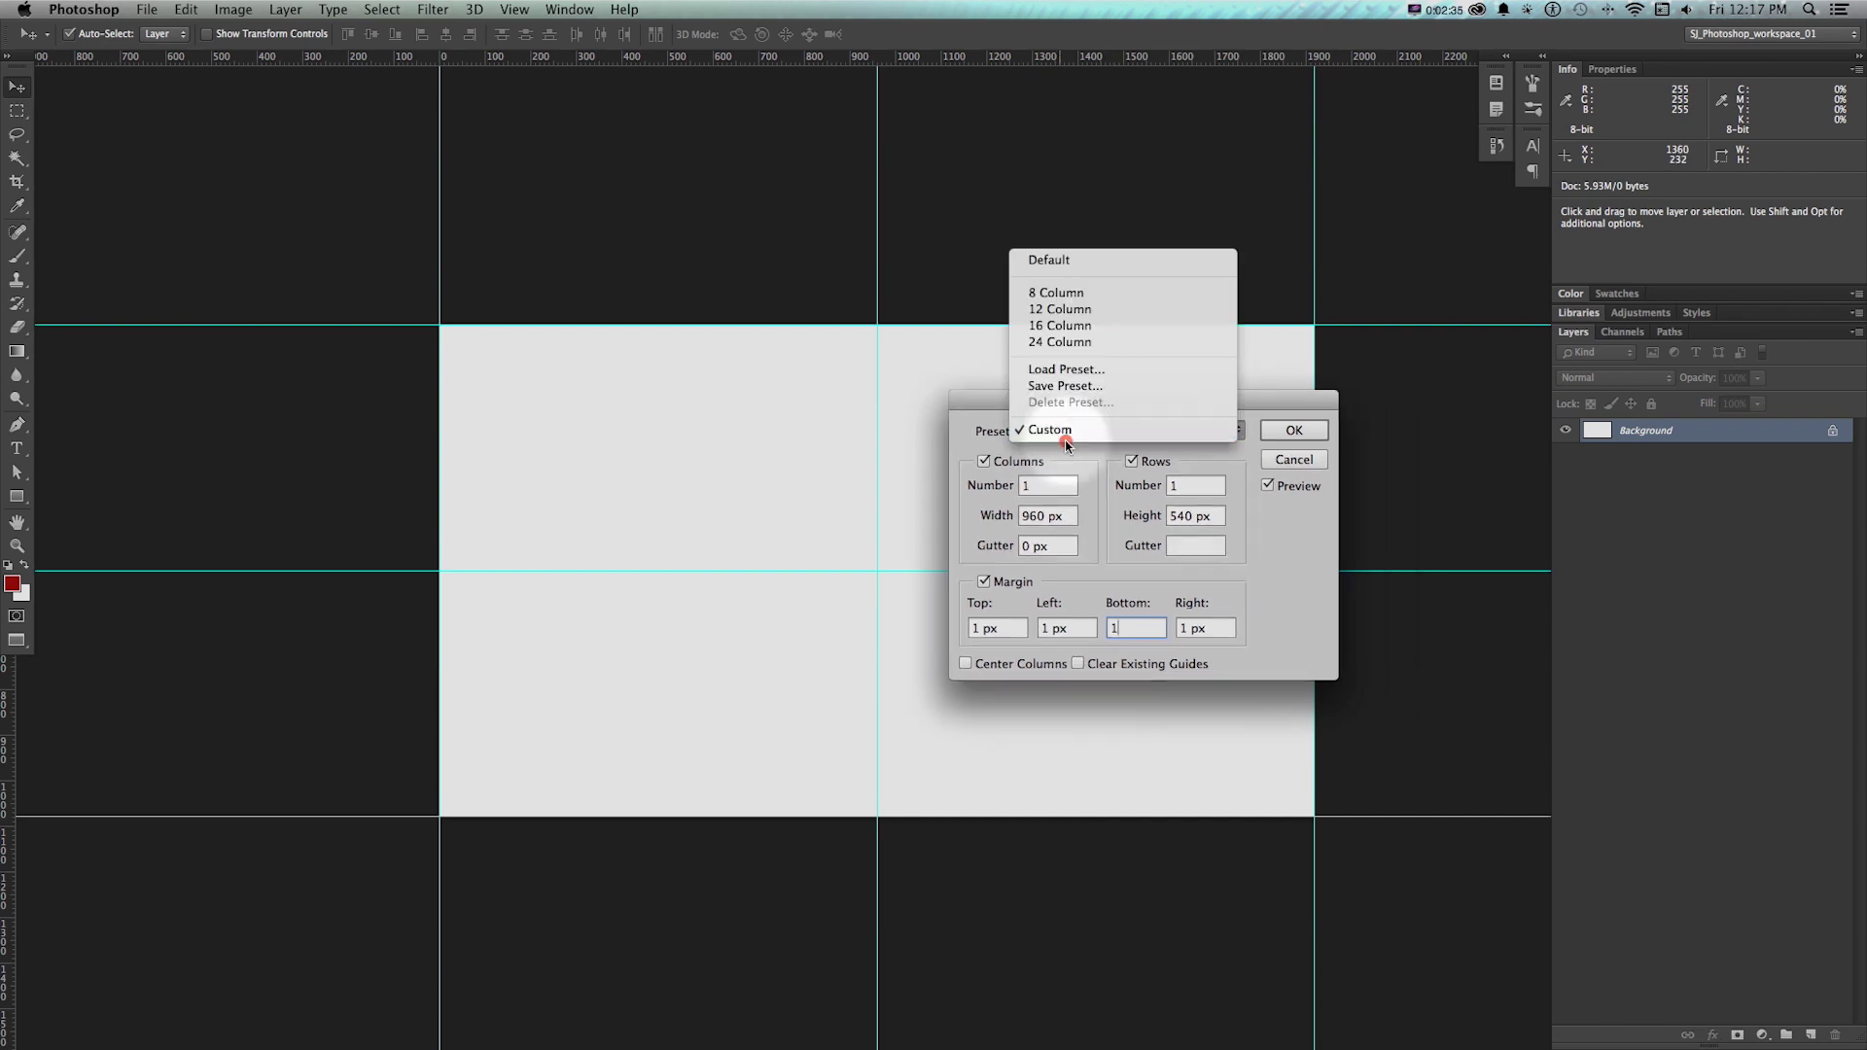
Save the guide layout as the preset 'HD1080' and apply it to the canvas
{"action": "left_click", "coordinate": [1067, 387]}
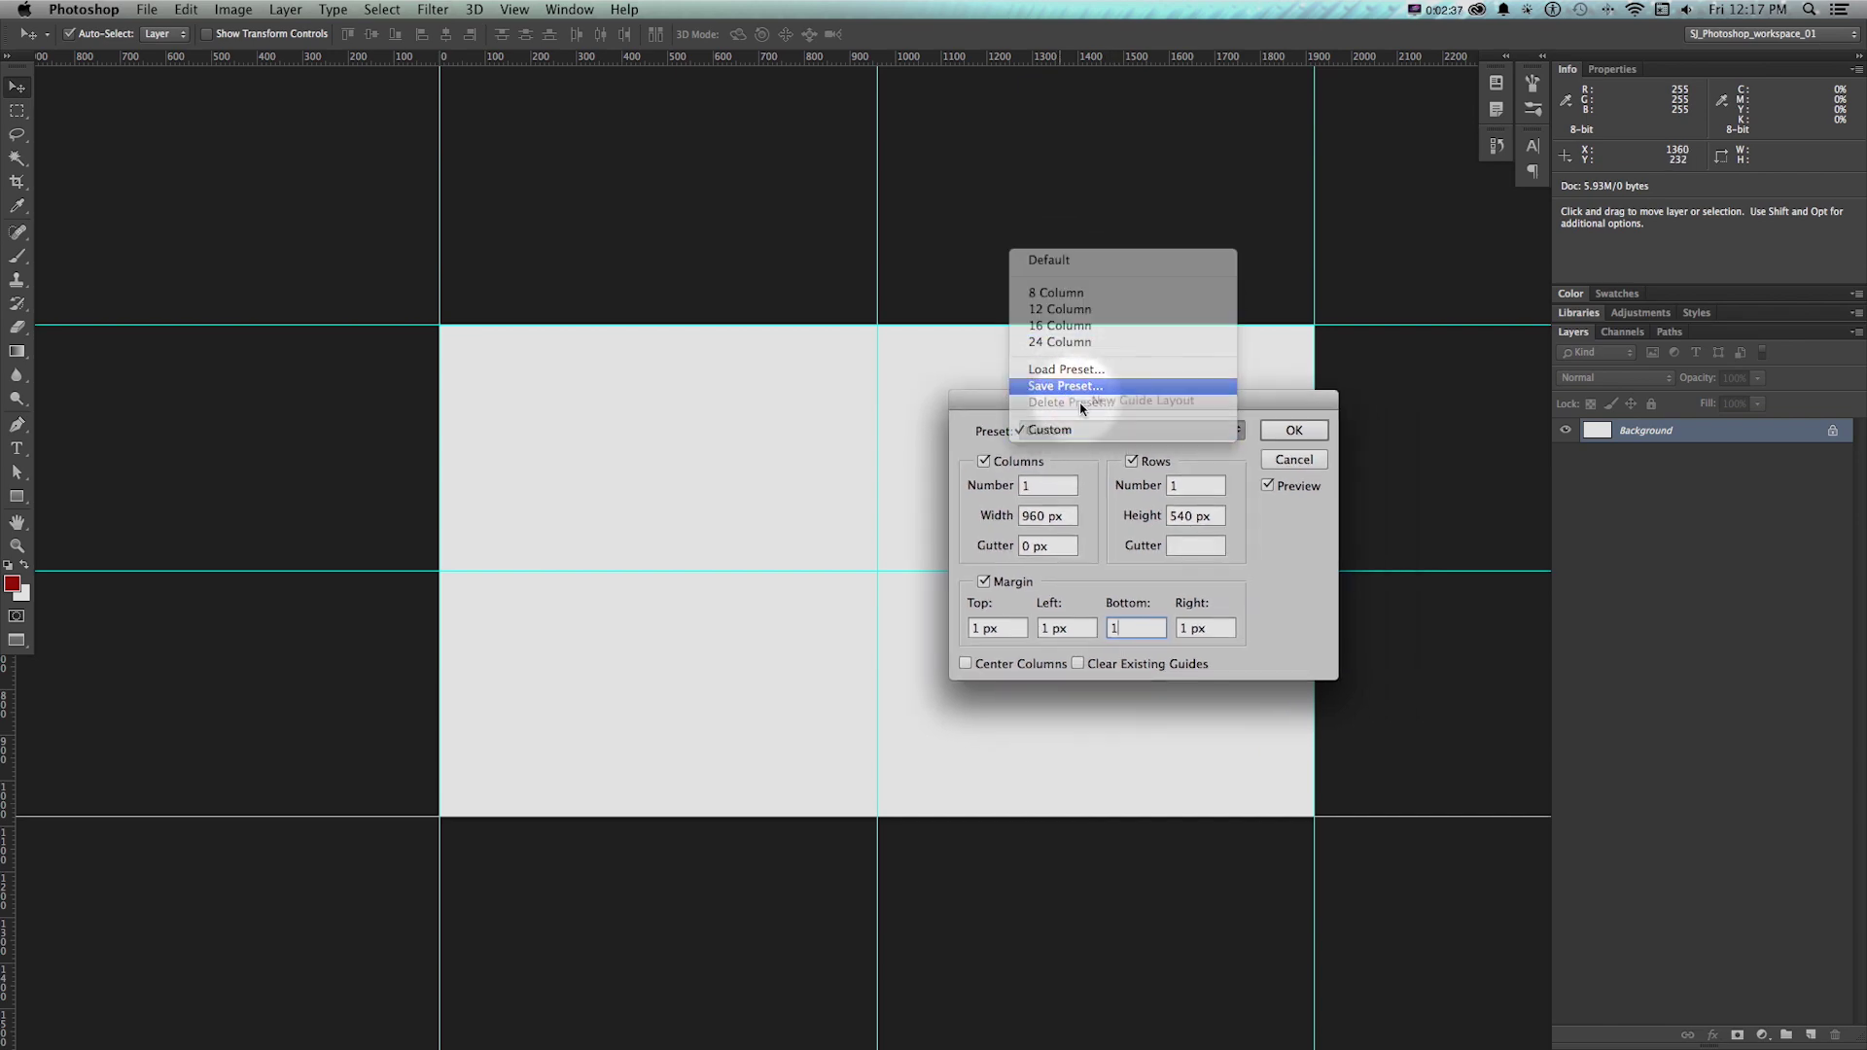
{"action": "type", "text": "H"}
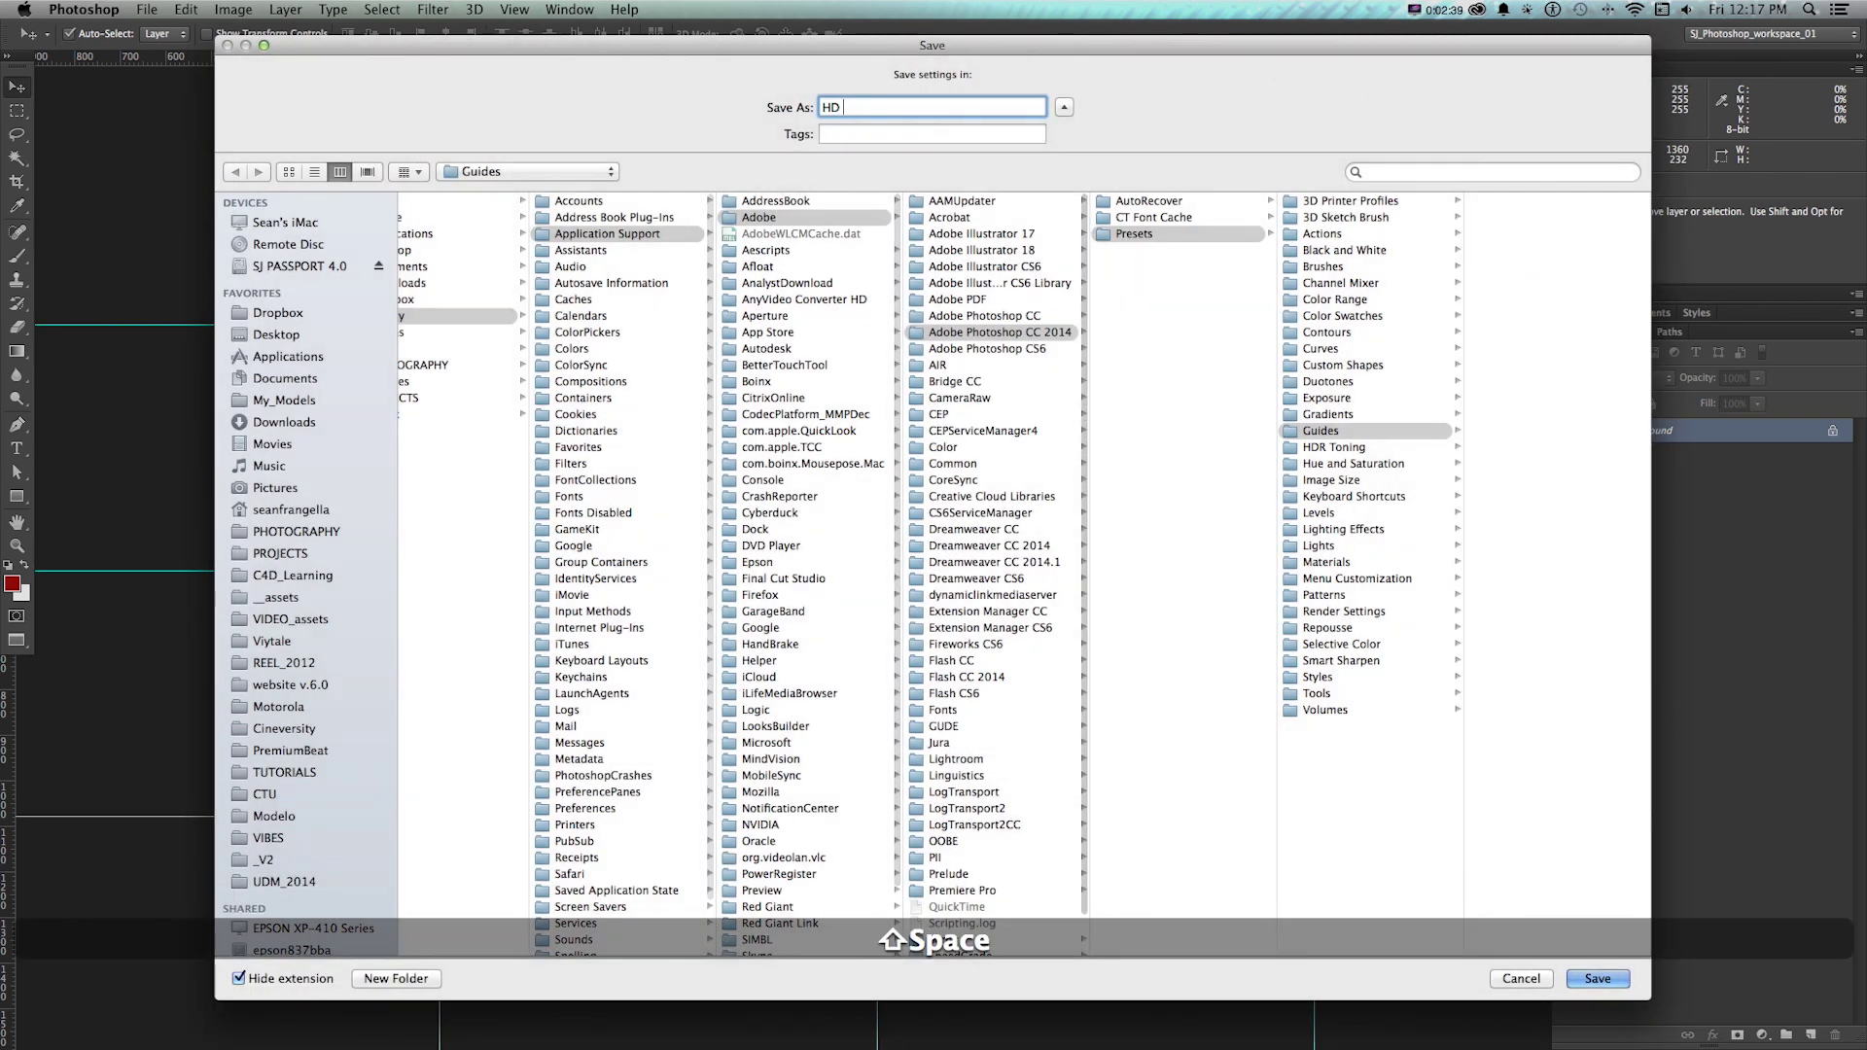
{"action": "type", "text": "D1080"}
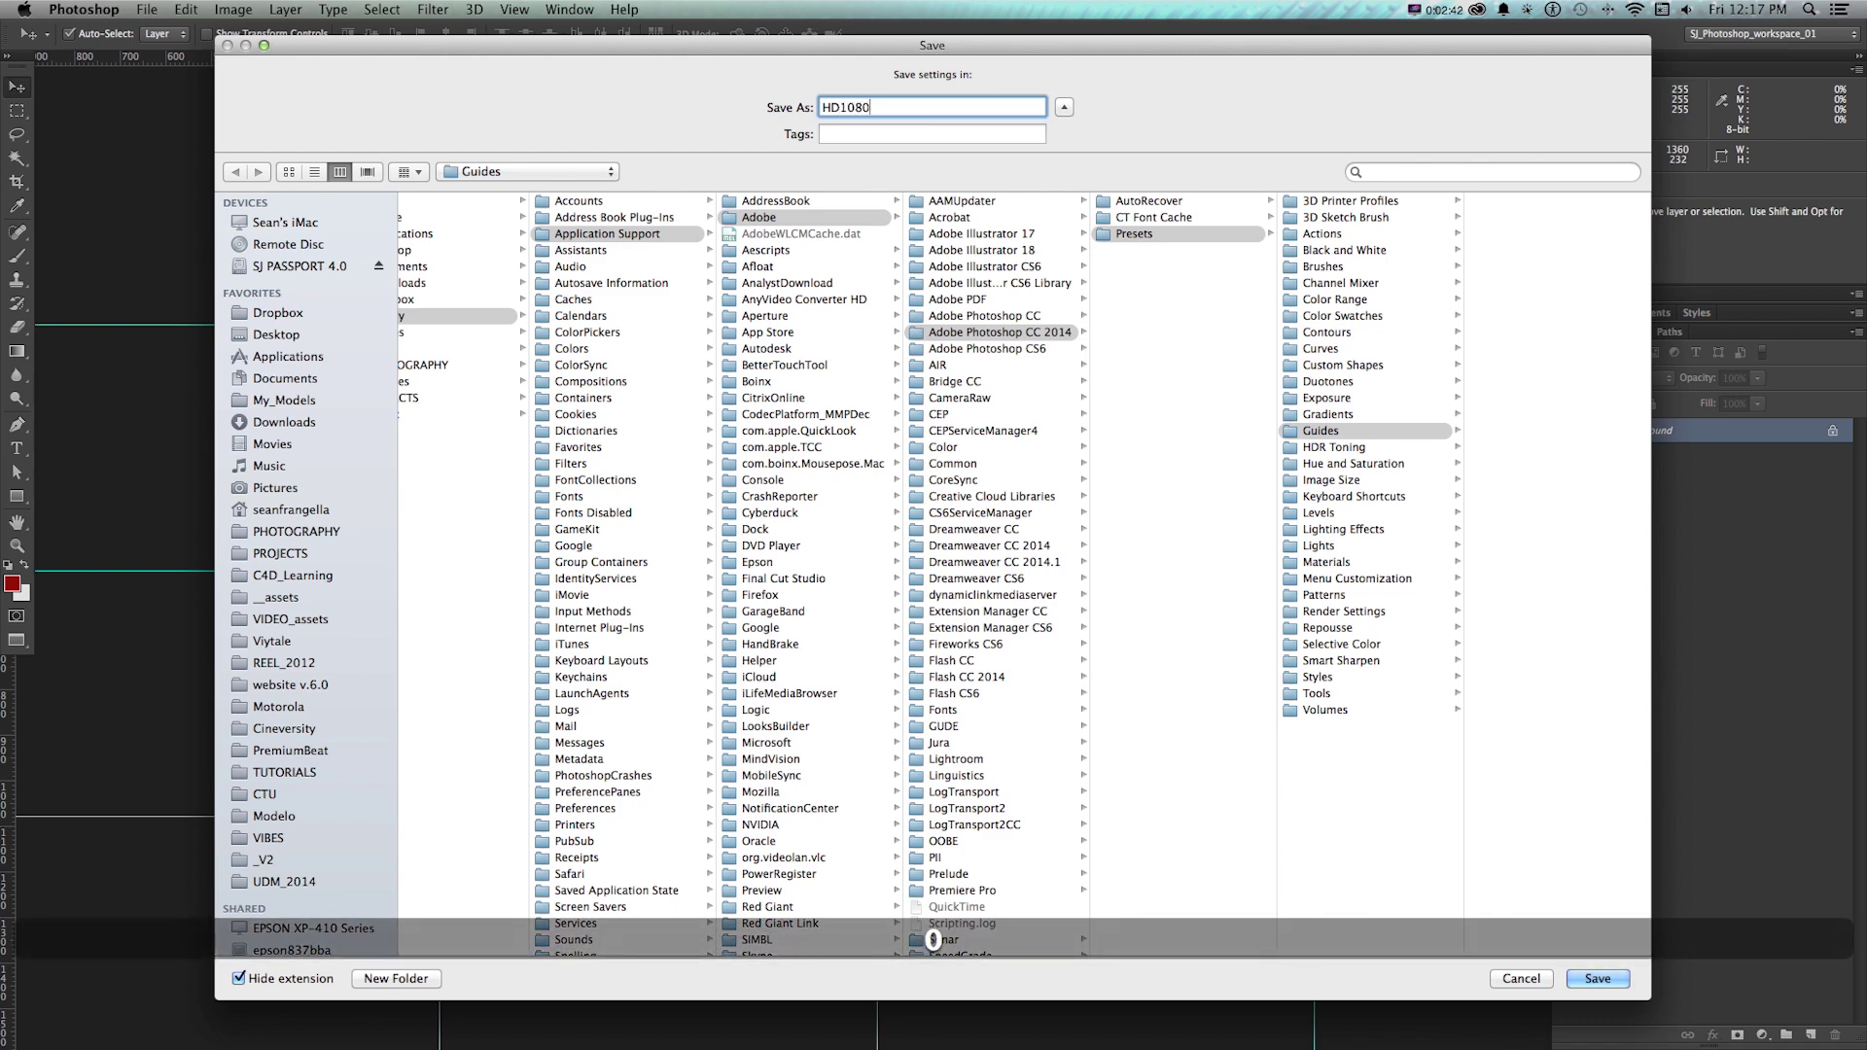
{"action": "key", "text": "Return"}
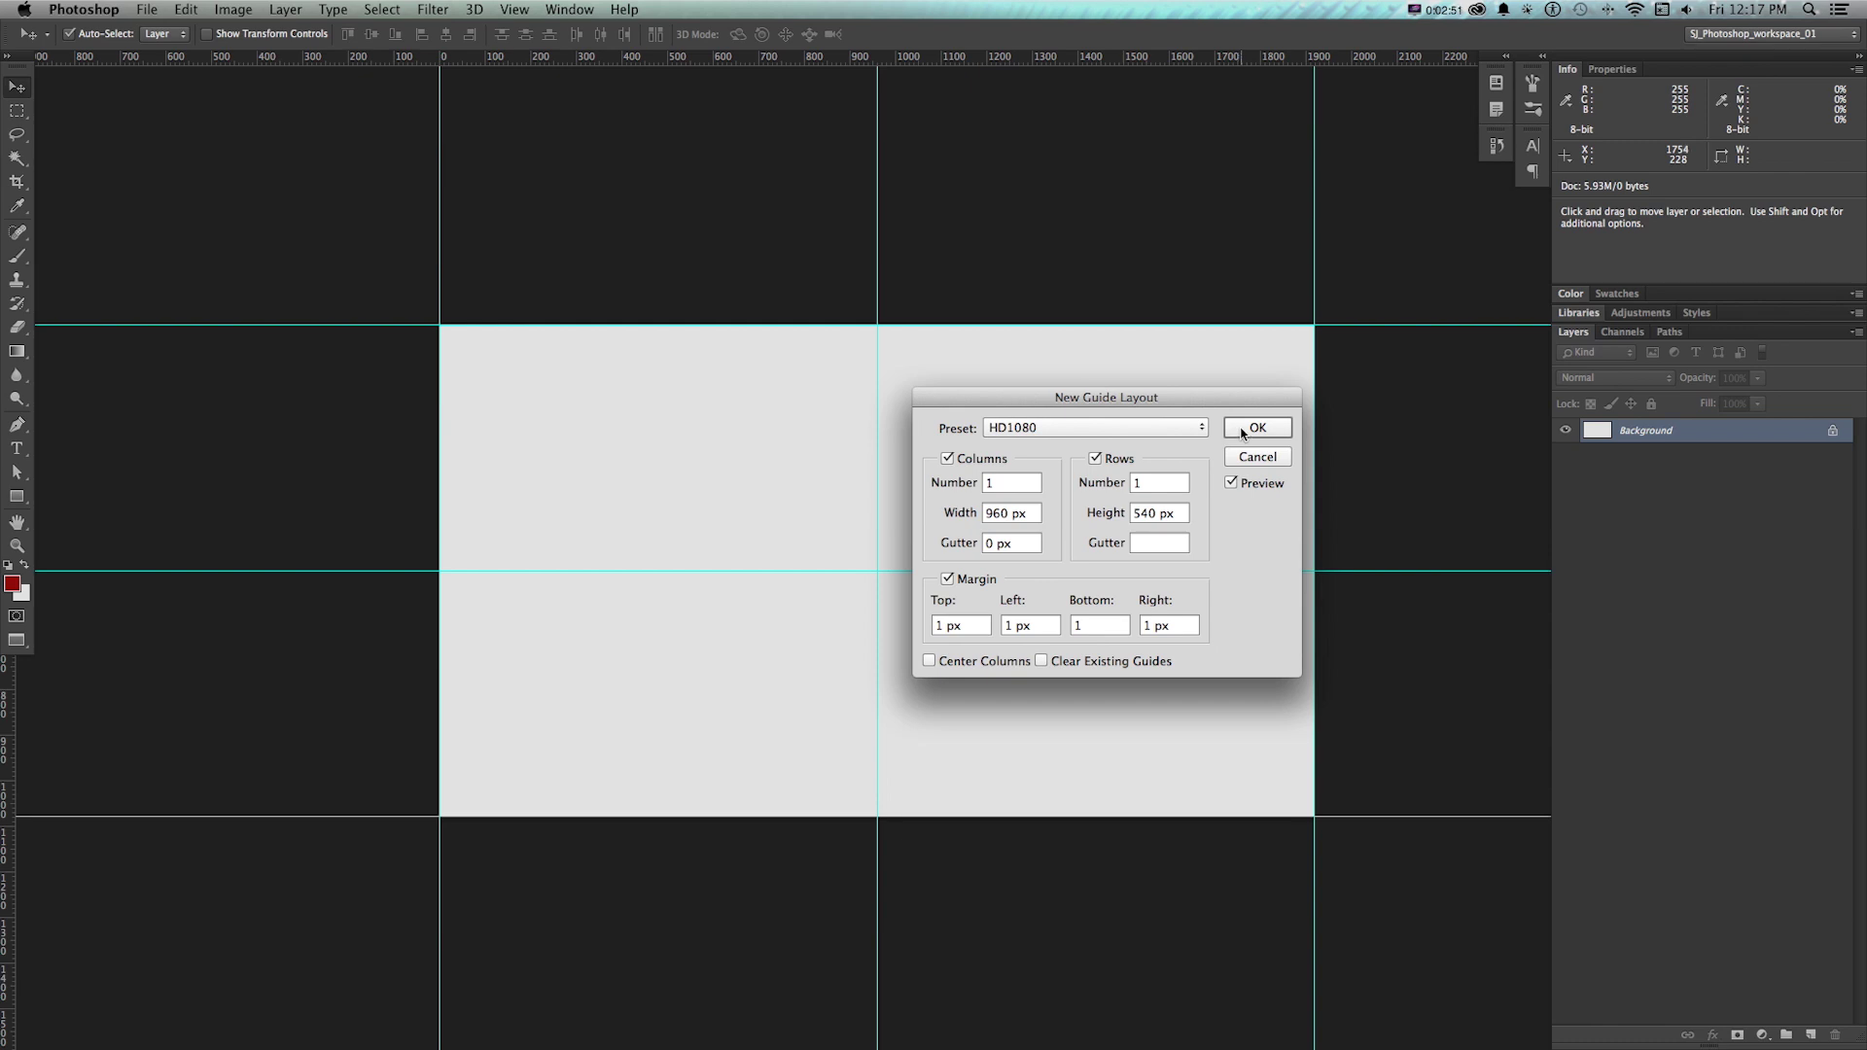
{"action": "left_click", "coordinate": [1254, 428]}
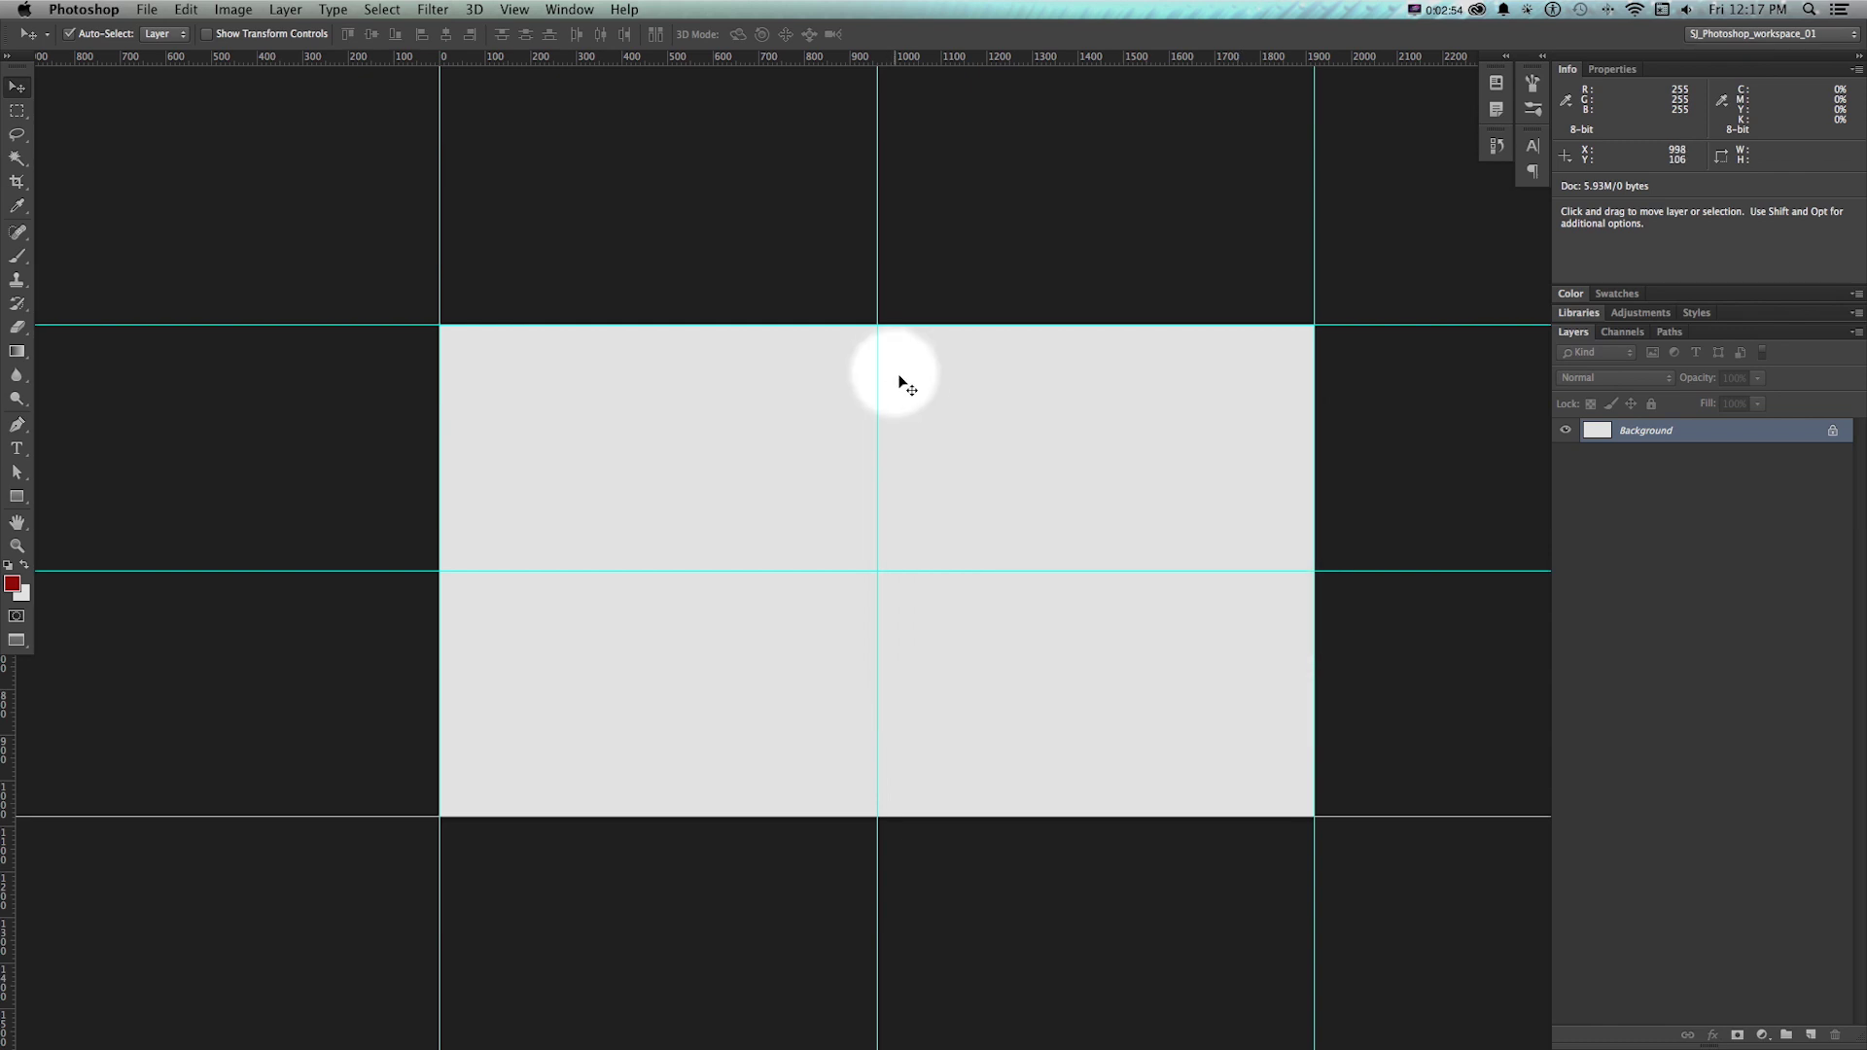
Try the Rectangle tool and guides-from-shape, then select a small square at the guide corner
{"action": "left_click", "coordinate": [14, 504]}
{"action": "left_click", "coordinate": [515, 9]}
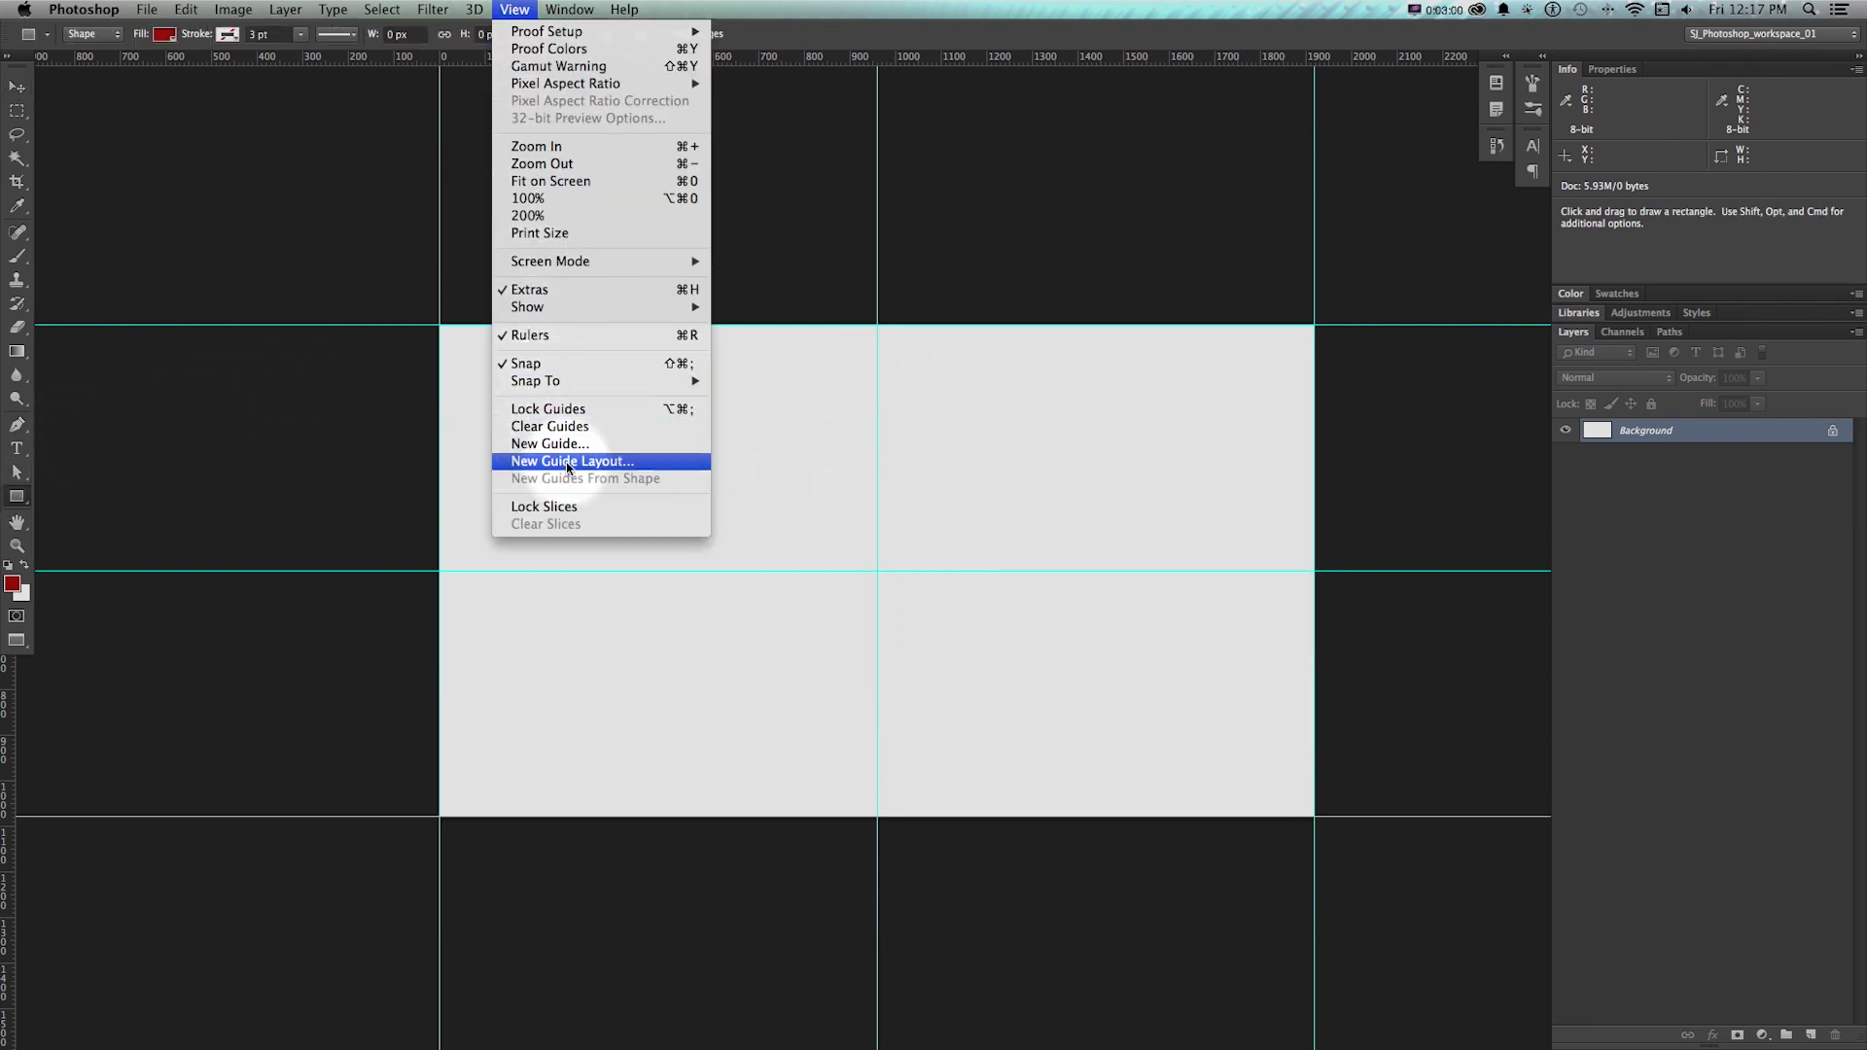
{"action": "left_click", "coordinate": [587, 477]}
{"action": "left_click", "coordinate": [291, 146]}
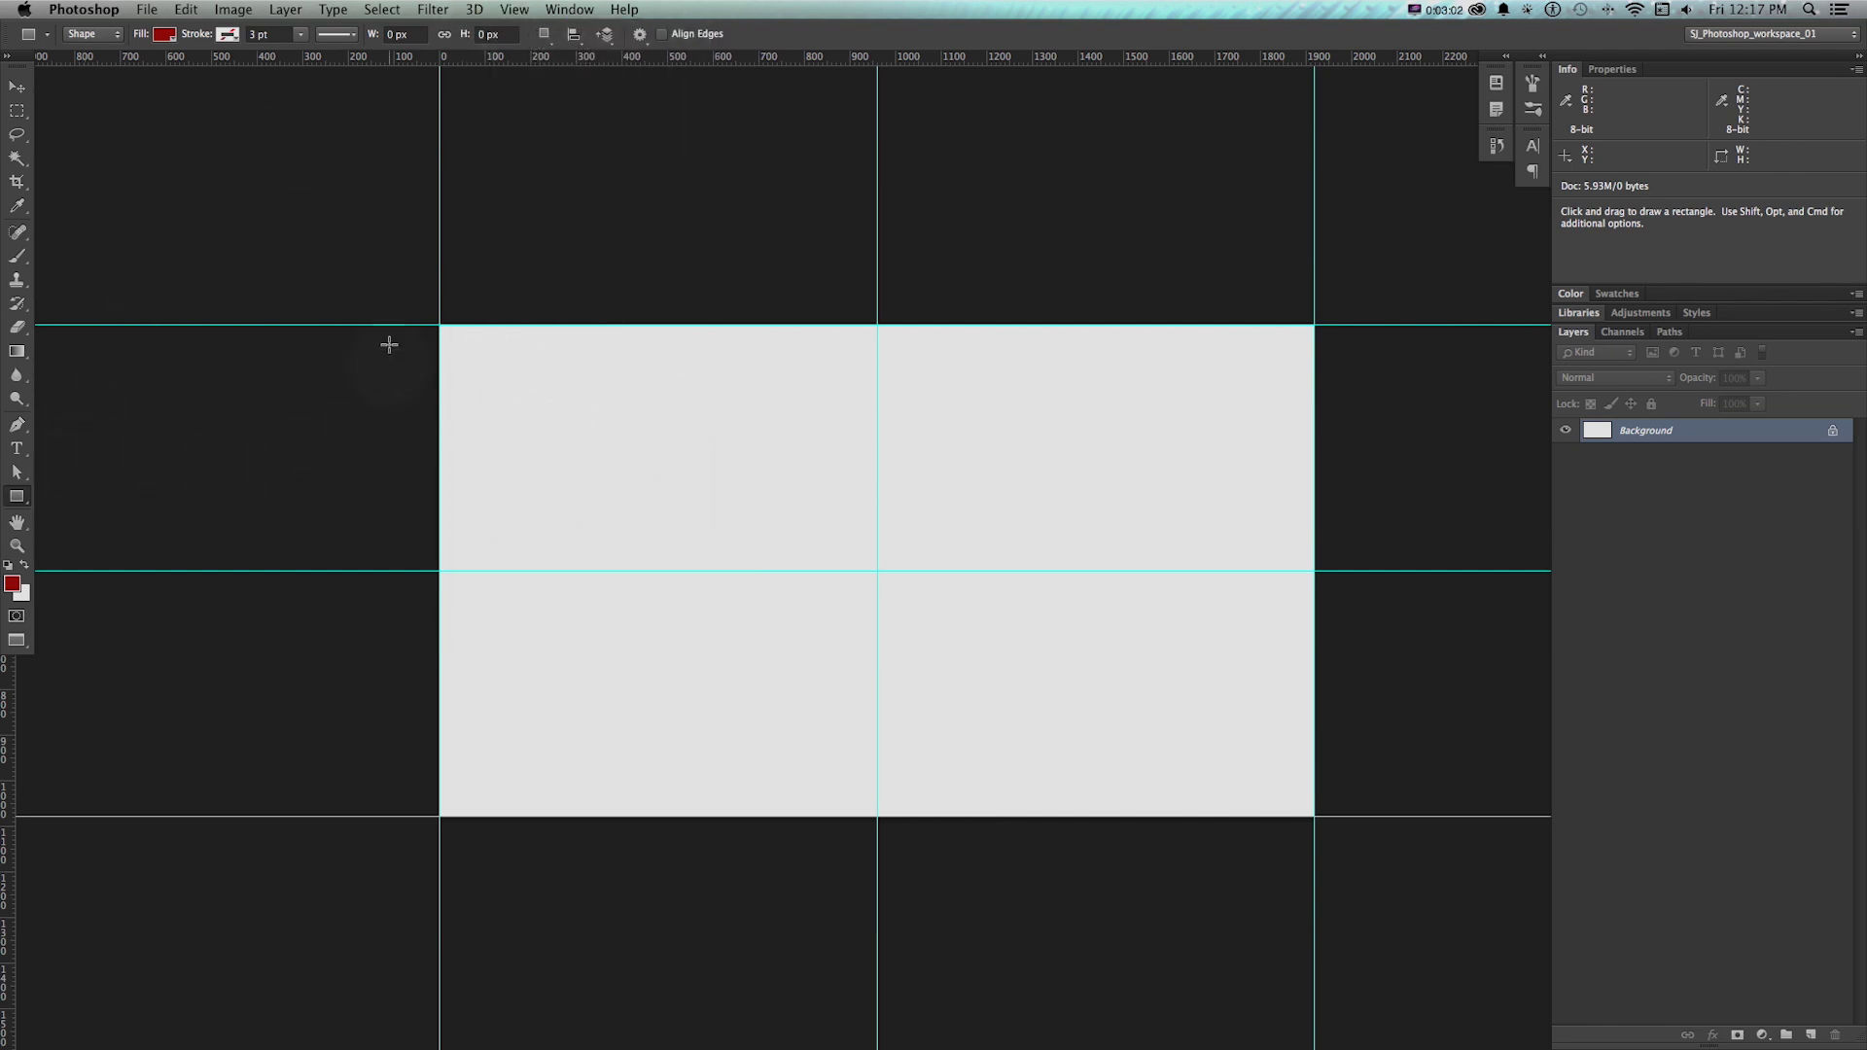
{"action": "left_click", "coordinate": [17, 111]}
{"action": "left_click", "coordinate": [439, 319]}
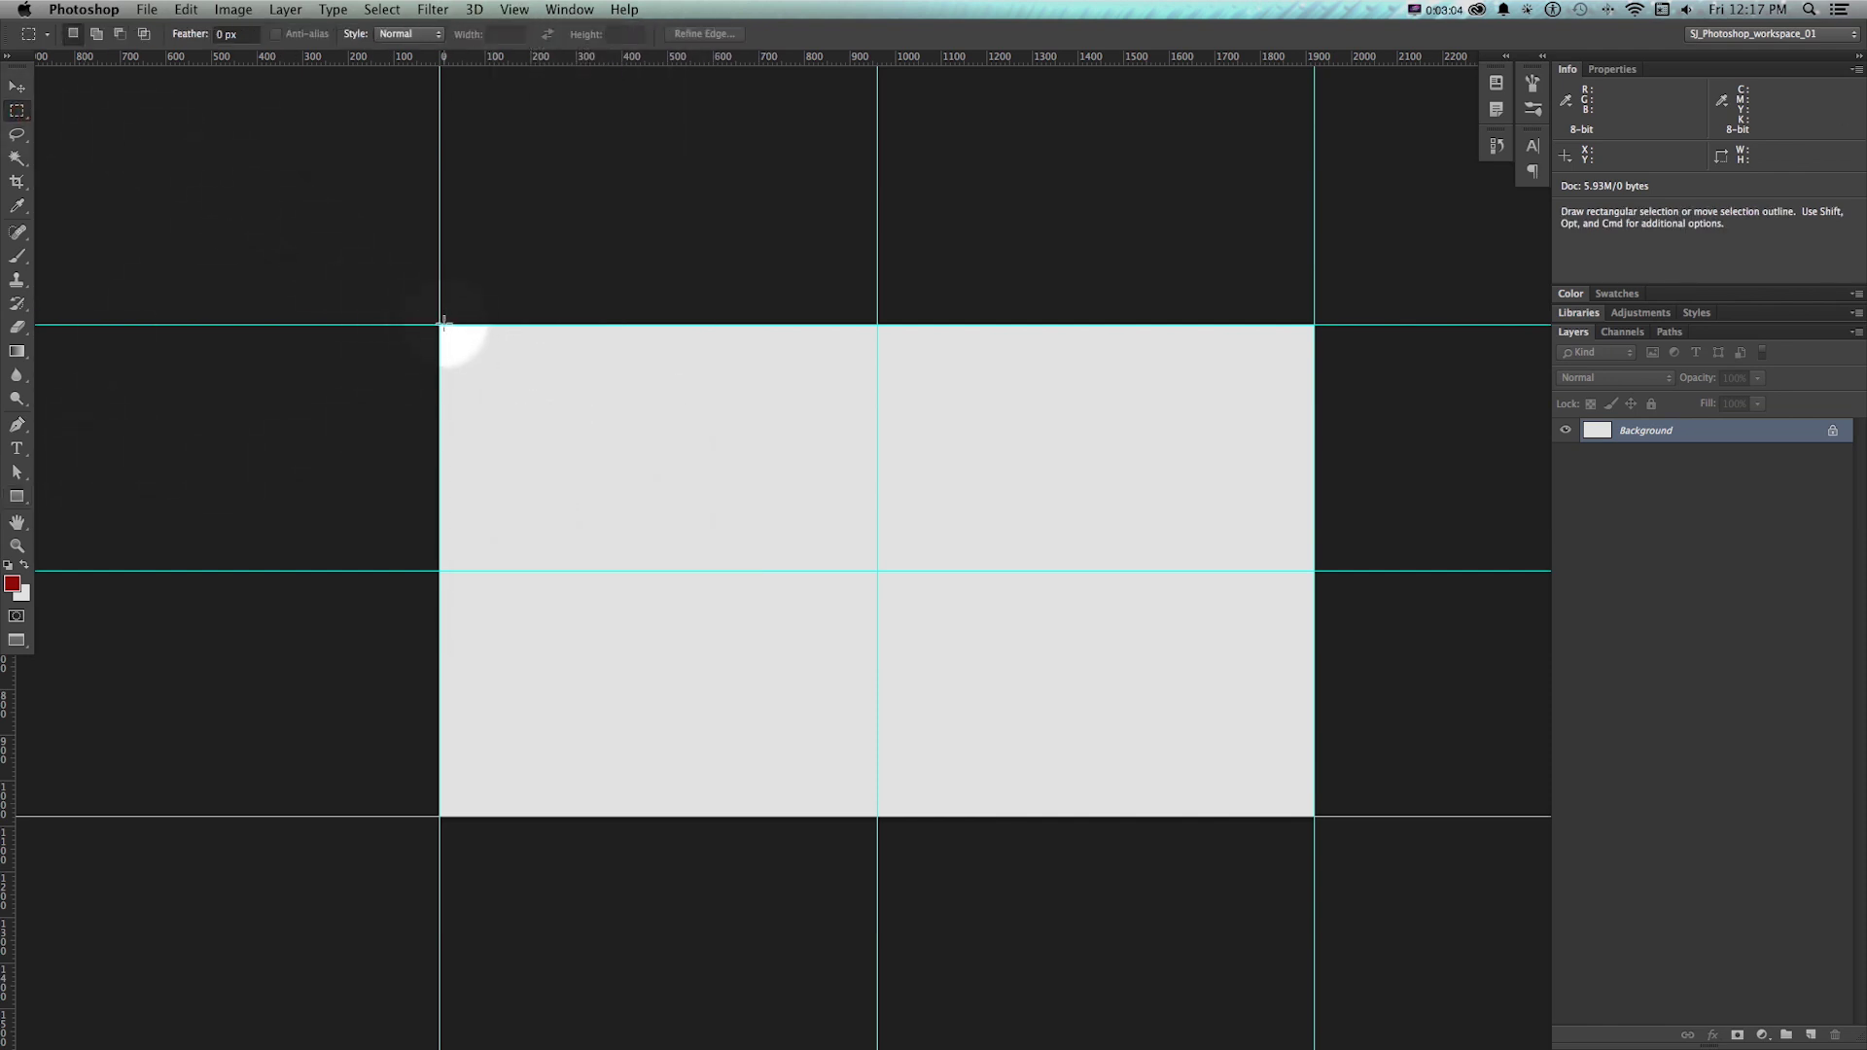
{"action": "mouse_move", "coordinate": [445, 322]}
{"action": "left_mouse_down"}
{"action": "mouse_move", "coordinate": [472, 358]}
{"action": "mouse_move", "coordinate": [465, 334]}
{"action": "left_mouse_up"}
Add test vertical and horizontal guides, then remove both and clear the selection
{"action": "left_click_drag", "start_coordinate": [9, 747], "coordinate": [451, 627]}
{"action": "left_click_drag", "start_coordinate": [417, 162], "coordinate": [1300, 331]}
{"action": "key", "text": "m"}
{"action": "key", "text": "super+z"}
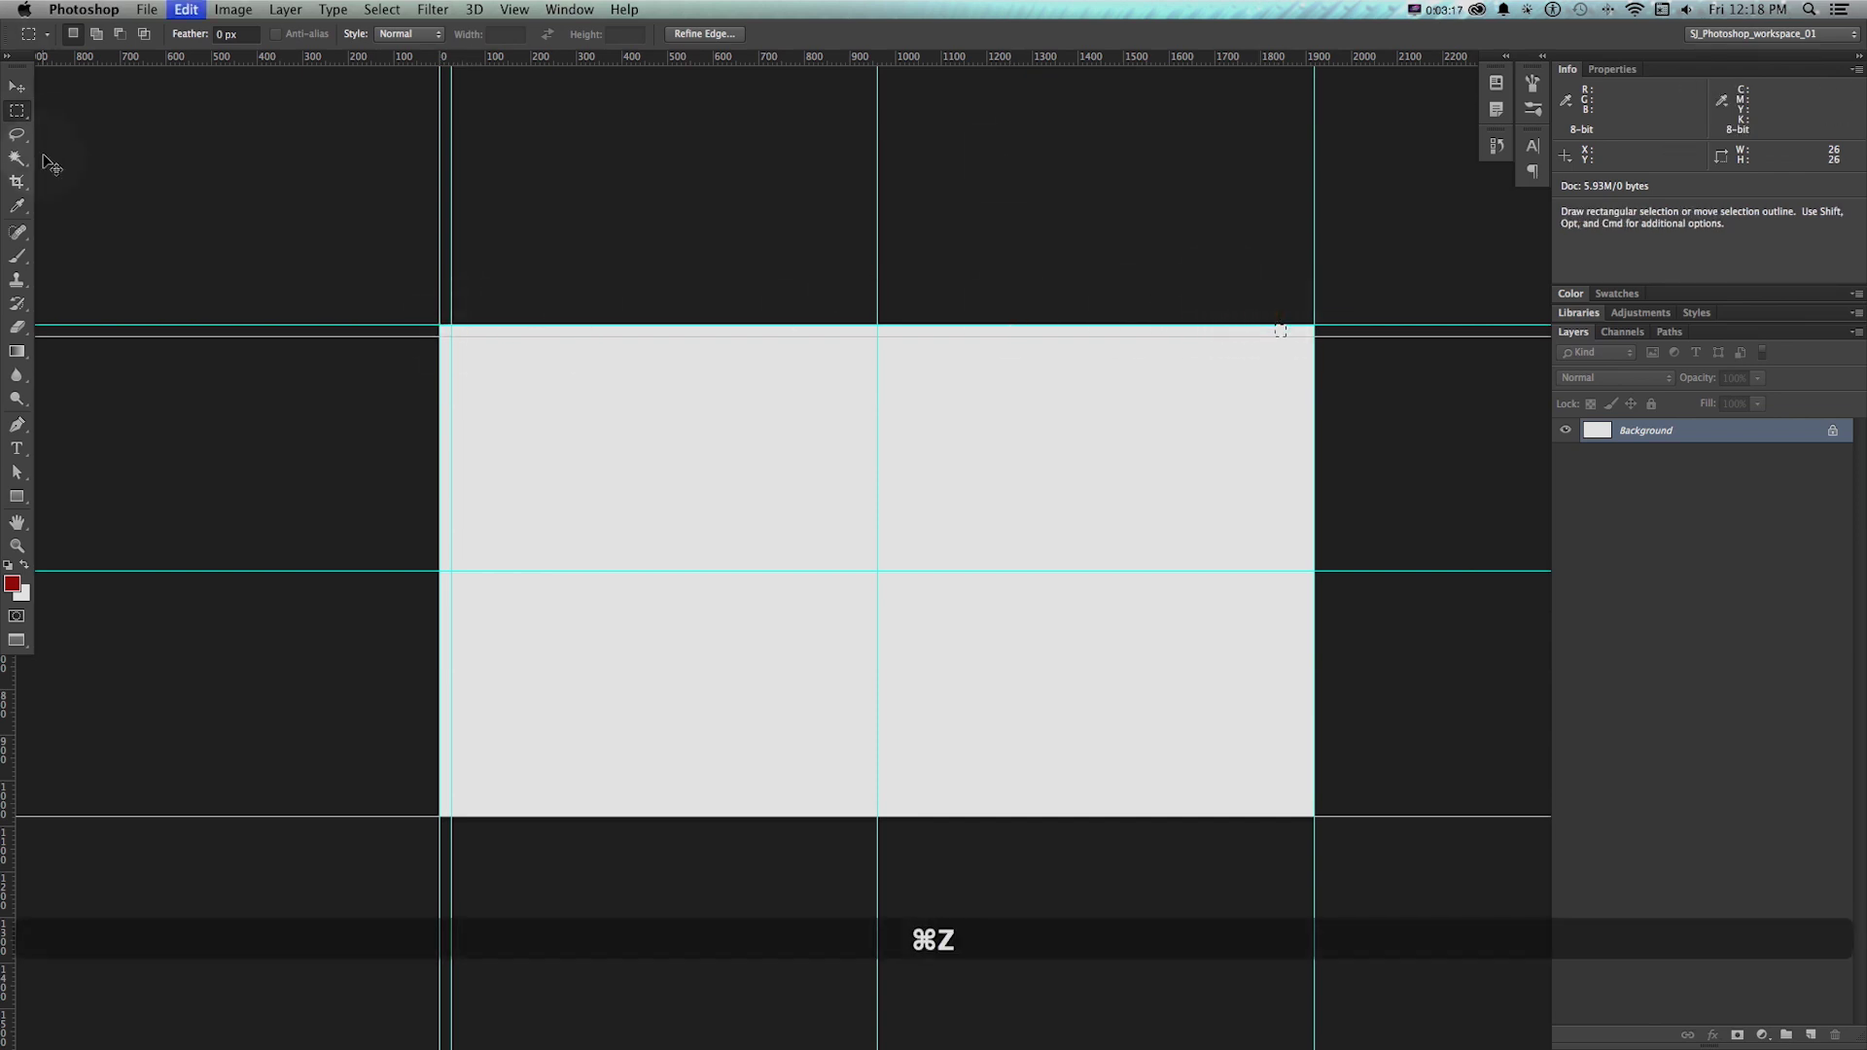
{"action": "key", "text": "v"}
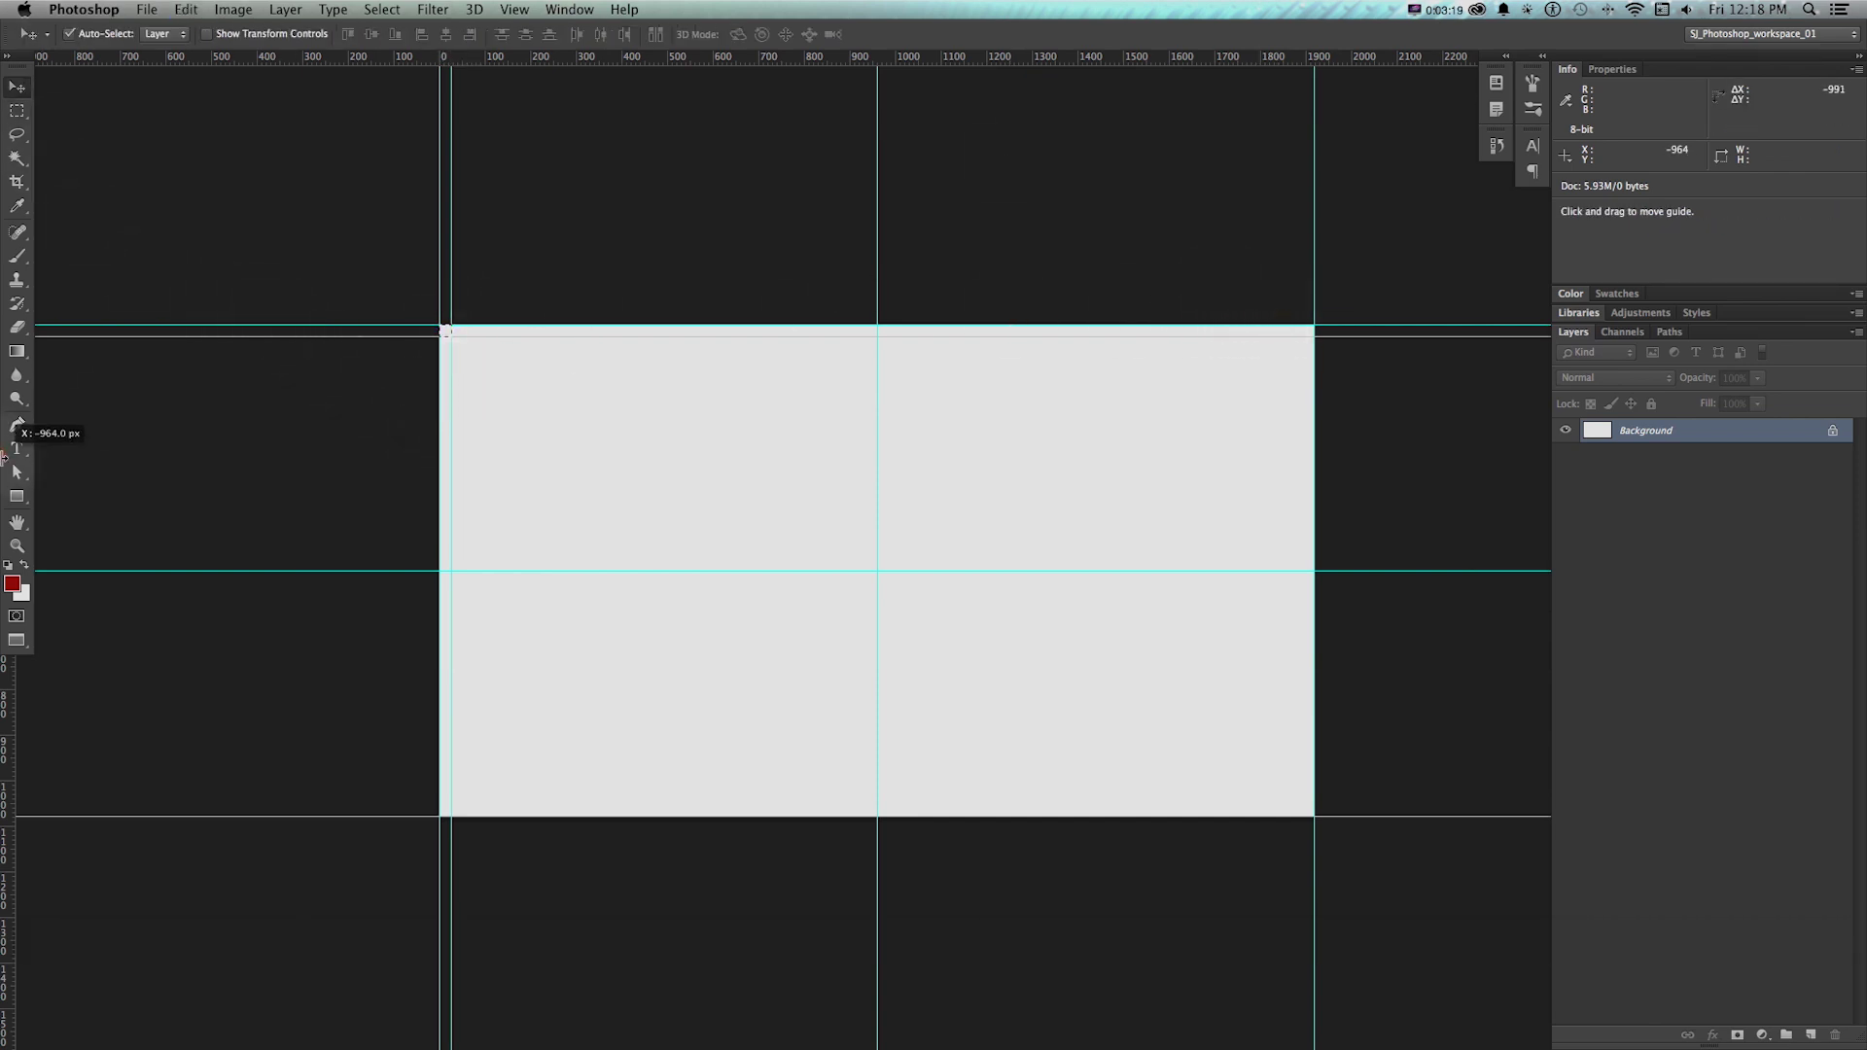
{"action": "left_click_drag", "start_coordinate": [533, 338], "coordinate": [476, 30]}
{"action": "key", "text": "super+d"}
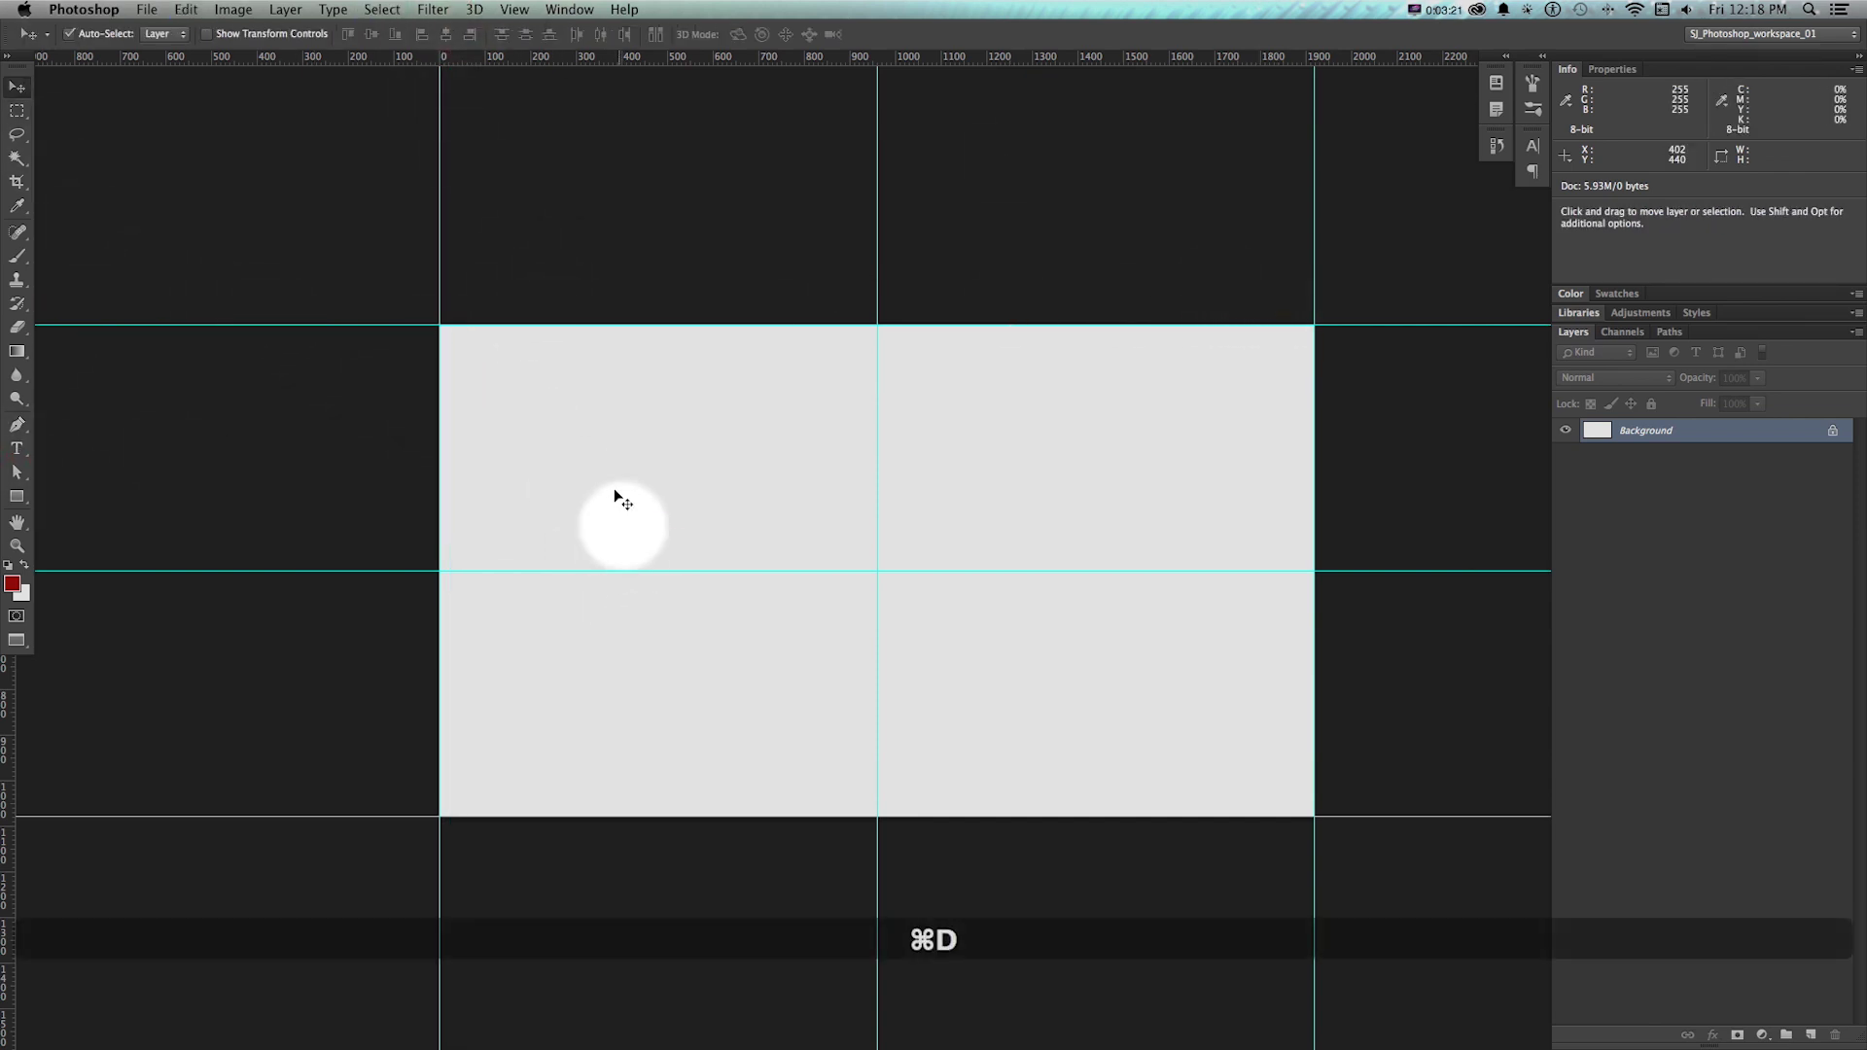
{"action": "scroll", "coordinate": [616, 500], "scroll_direction": "right", "scroll_amount": 1}
{"action": "left_click", "coordinate": [17, 498]}
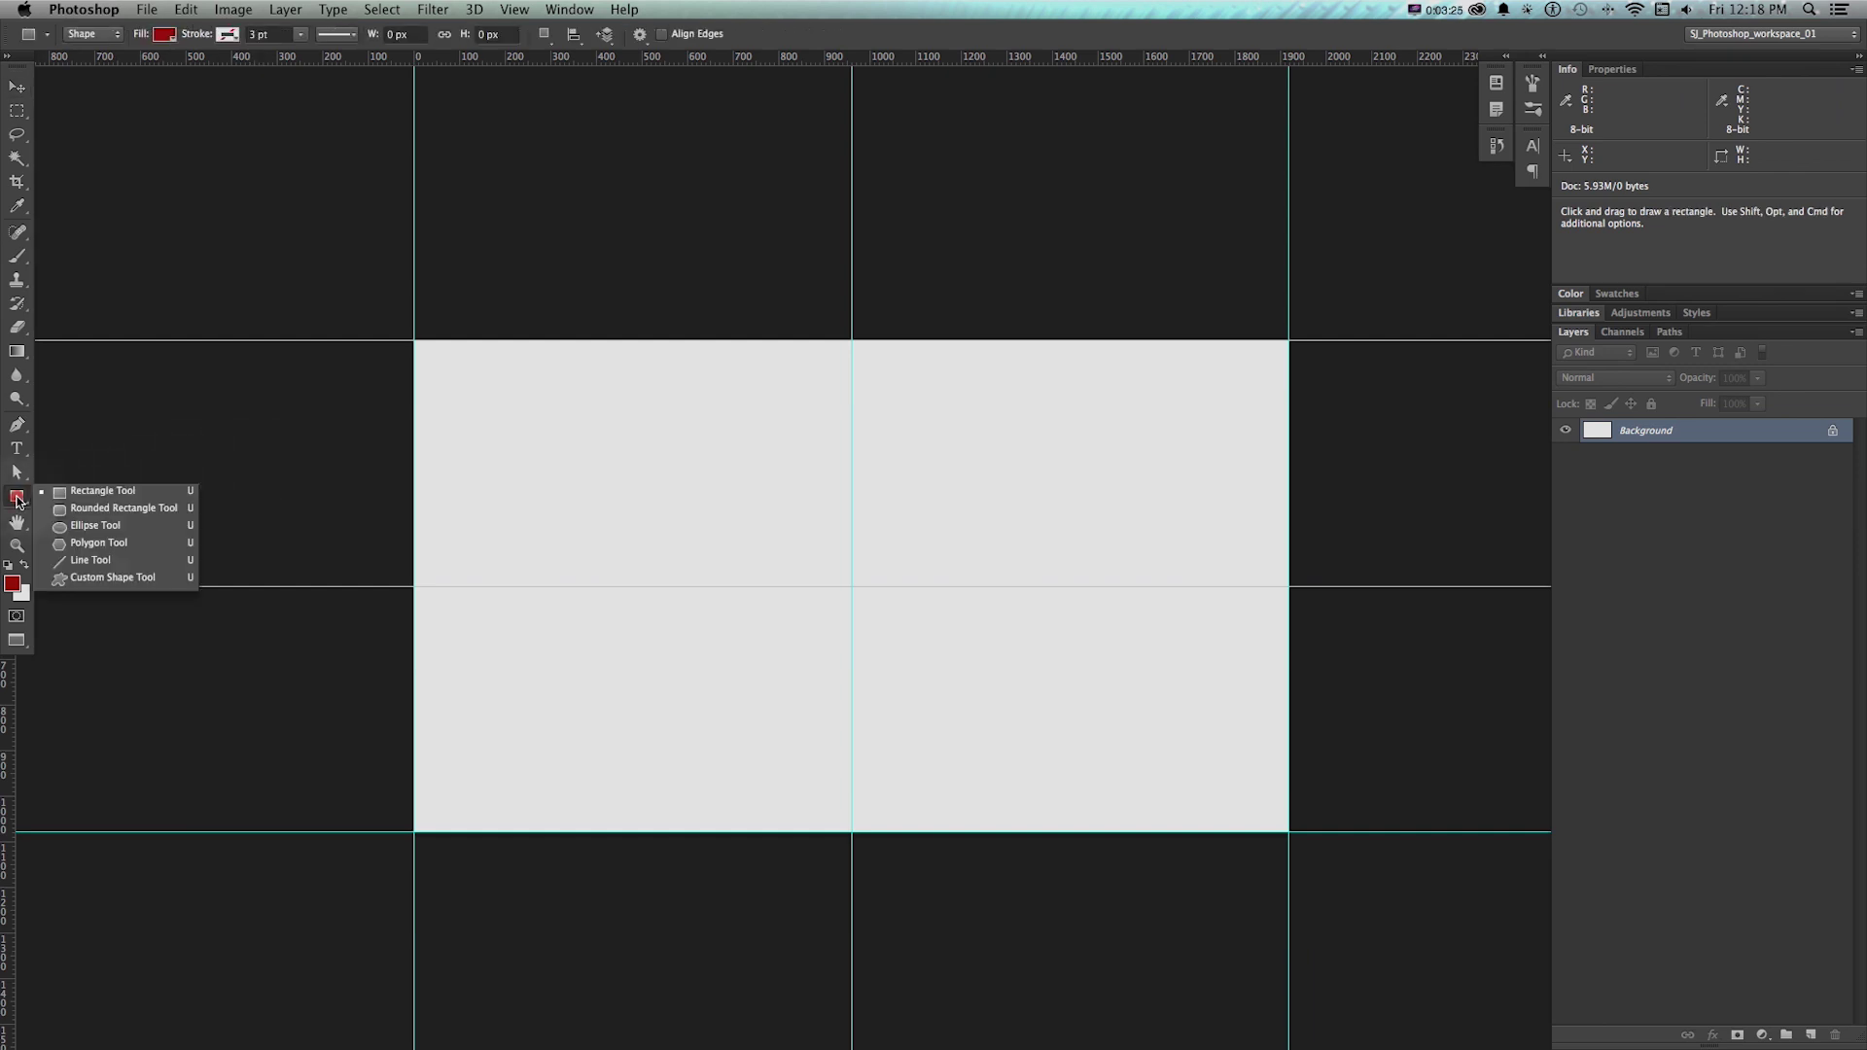
Draw a test red circle, add guides from it, then undo them and delete the circle
{"action": "left_click", "coordinate": [68, 526]}
{"action": "key", "text": "shift"}
{"action": "left_click_drag", "start_coordinate": [777, 528], "coordinate": [940, 643]}
{"action": "key", "text": "alt"}
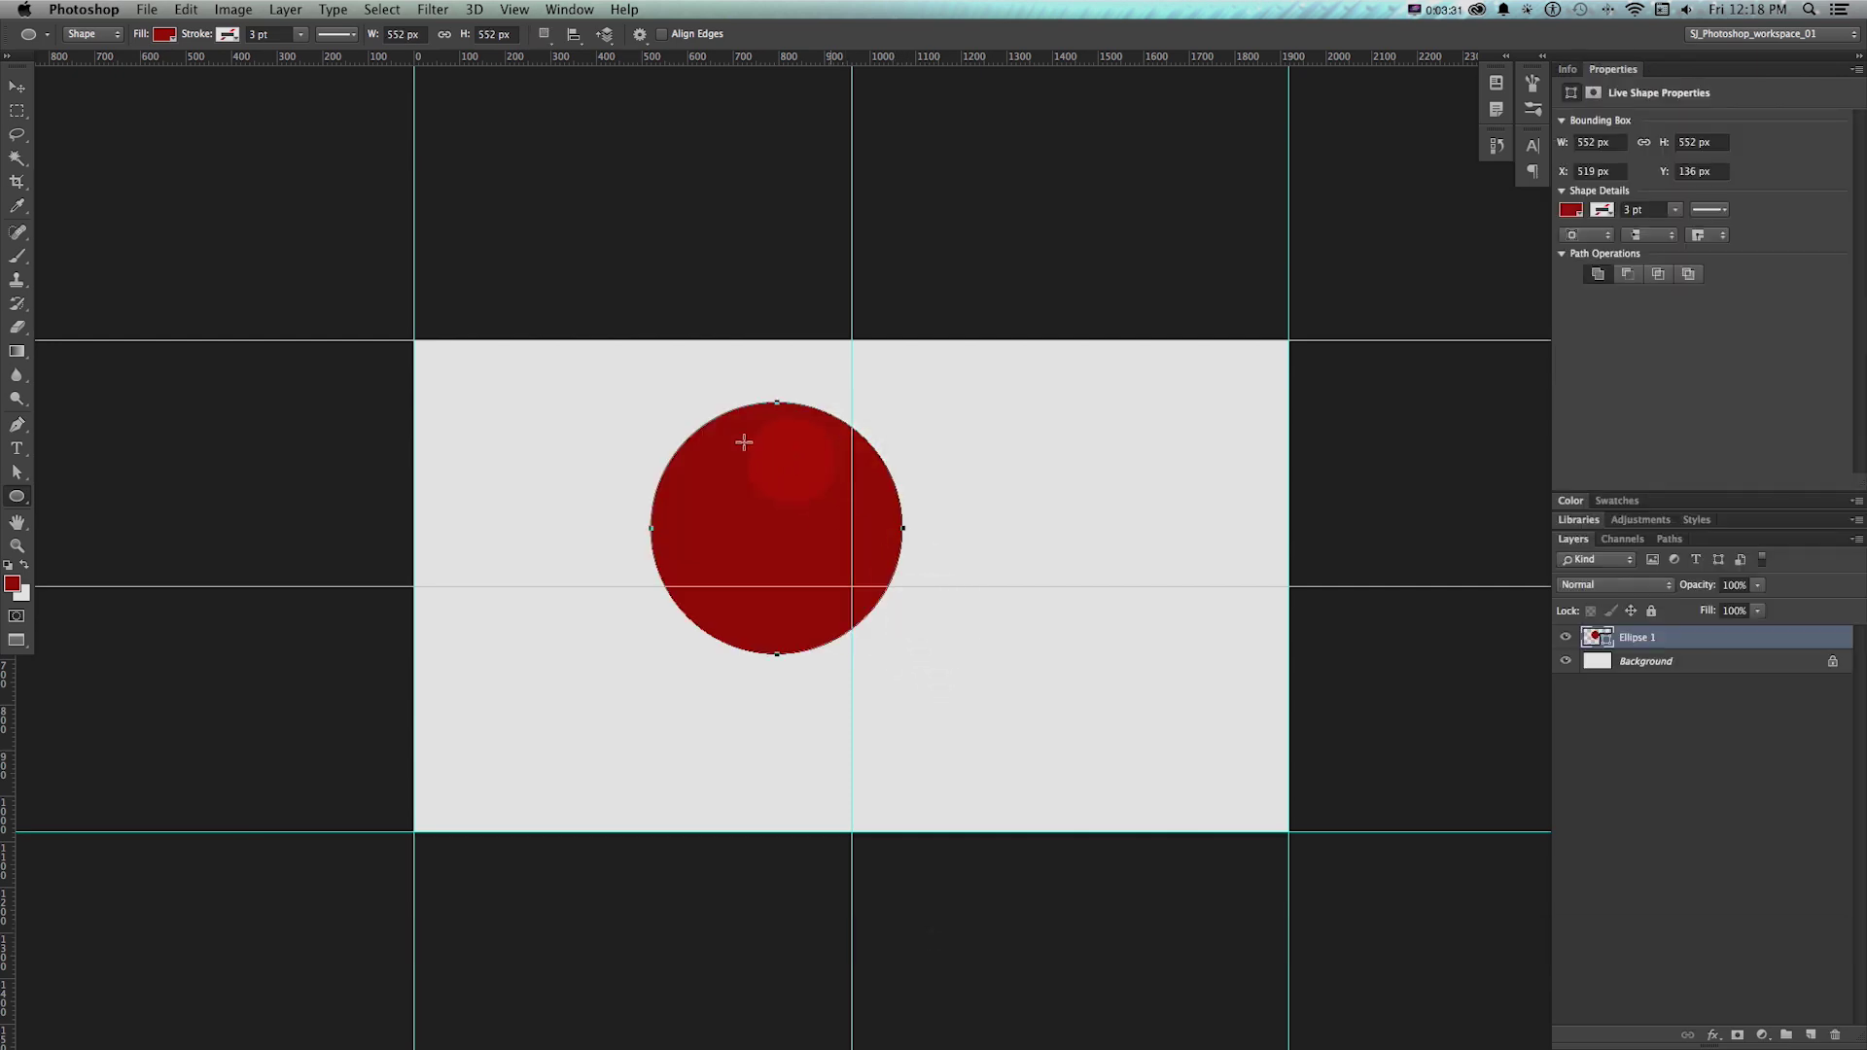
{"action": "key", "text": "v"}
{"action": "left_click_drag", "start_coordinate": [20, 704], "coordinate": [655, 670]}
{"action": "key", "text": "super+z"}
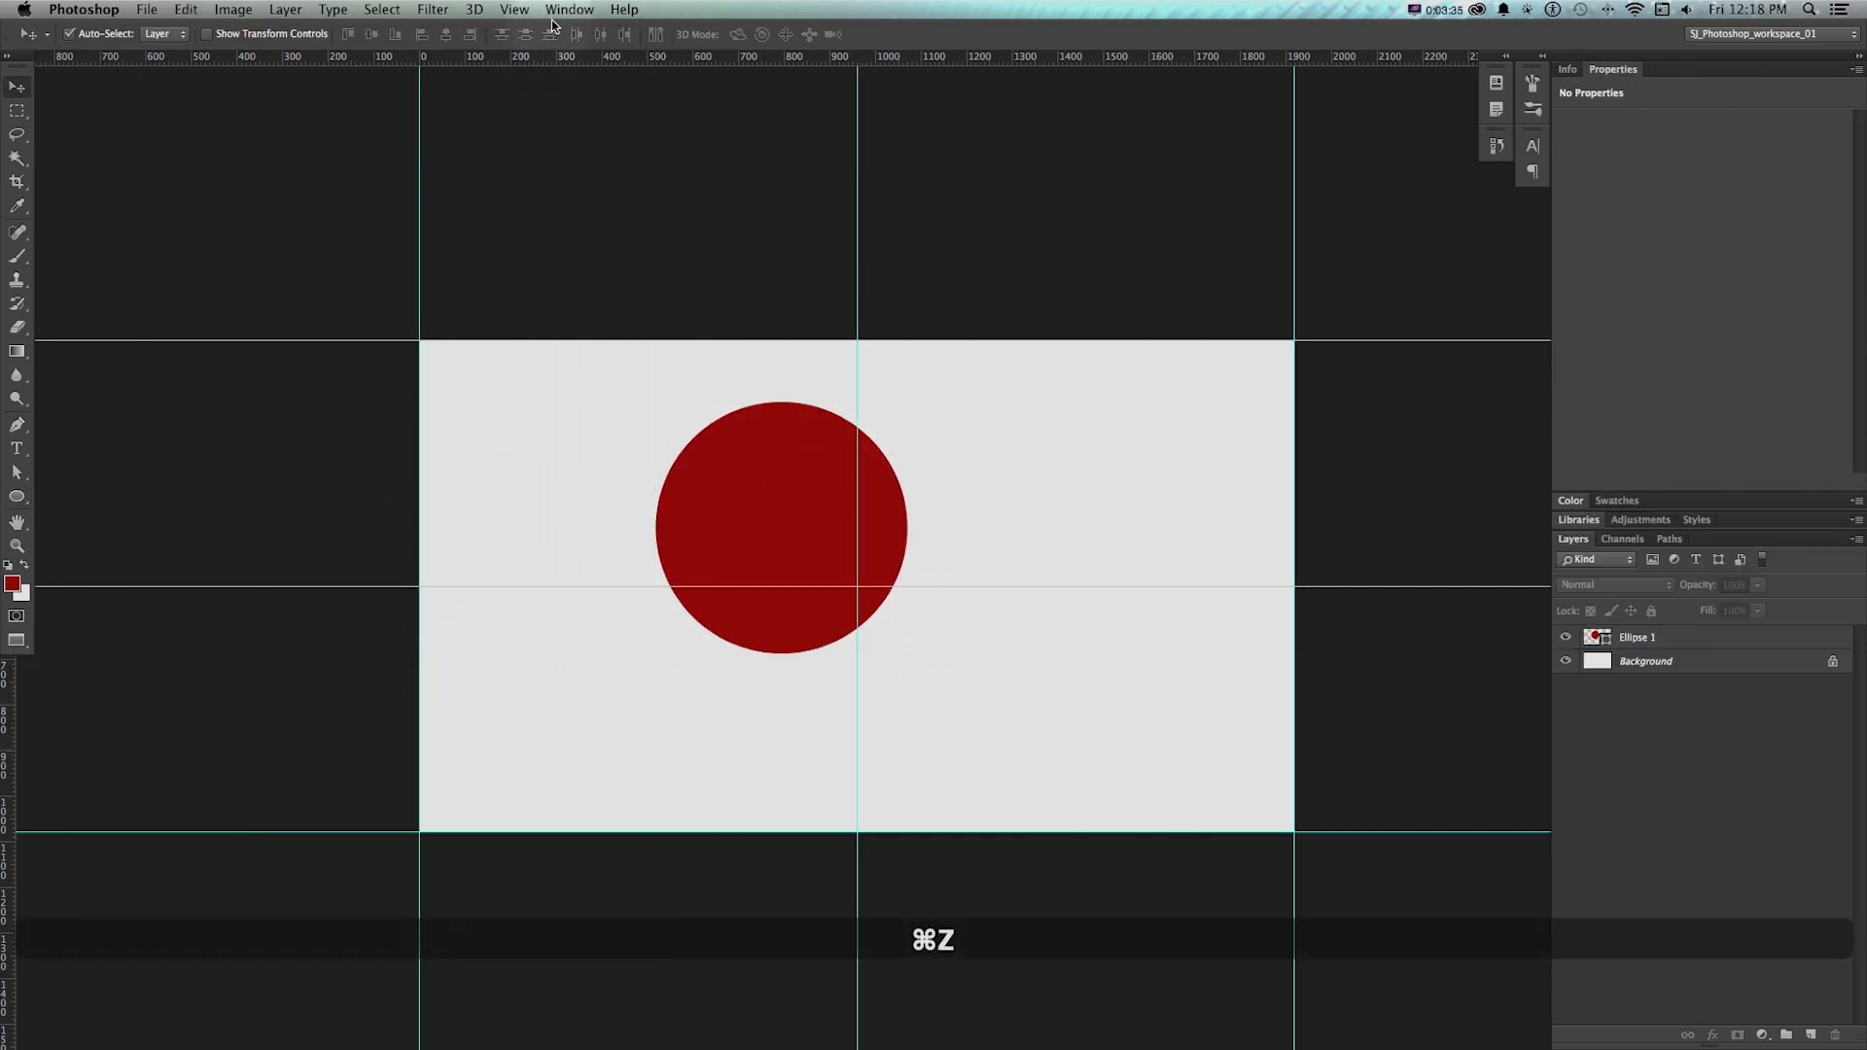
{"action": "left_click", "coordinate": [749, 477]}
{"action": "left_click", "coordinate": [525, 8]}
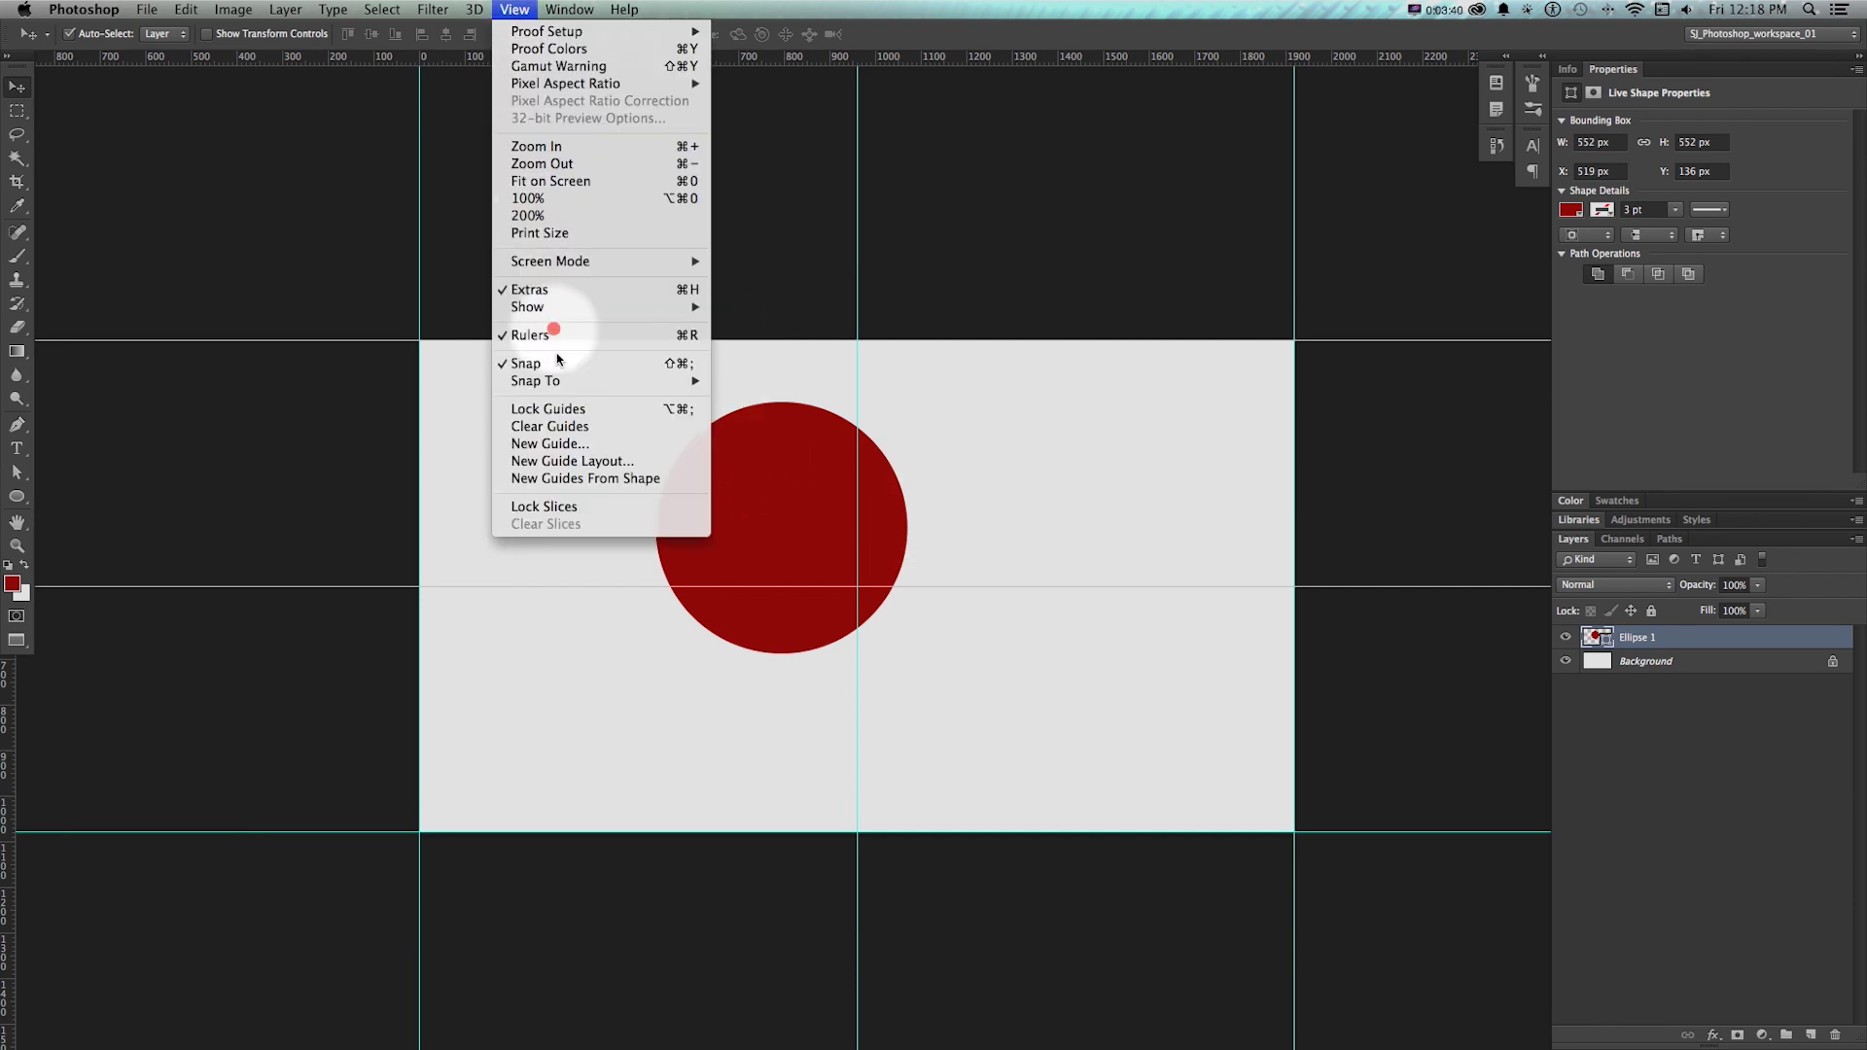
{"action": "left_click", "coordinate": [587, 475]}
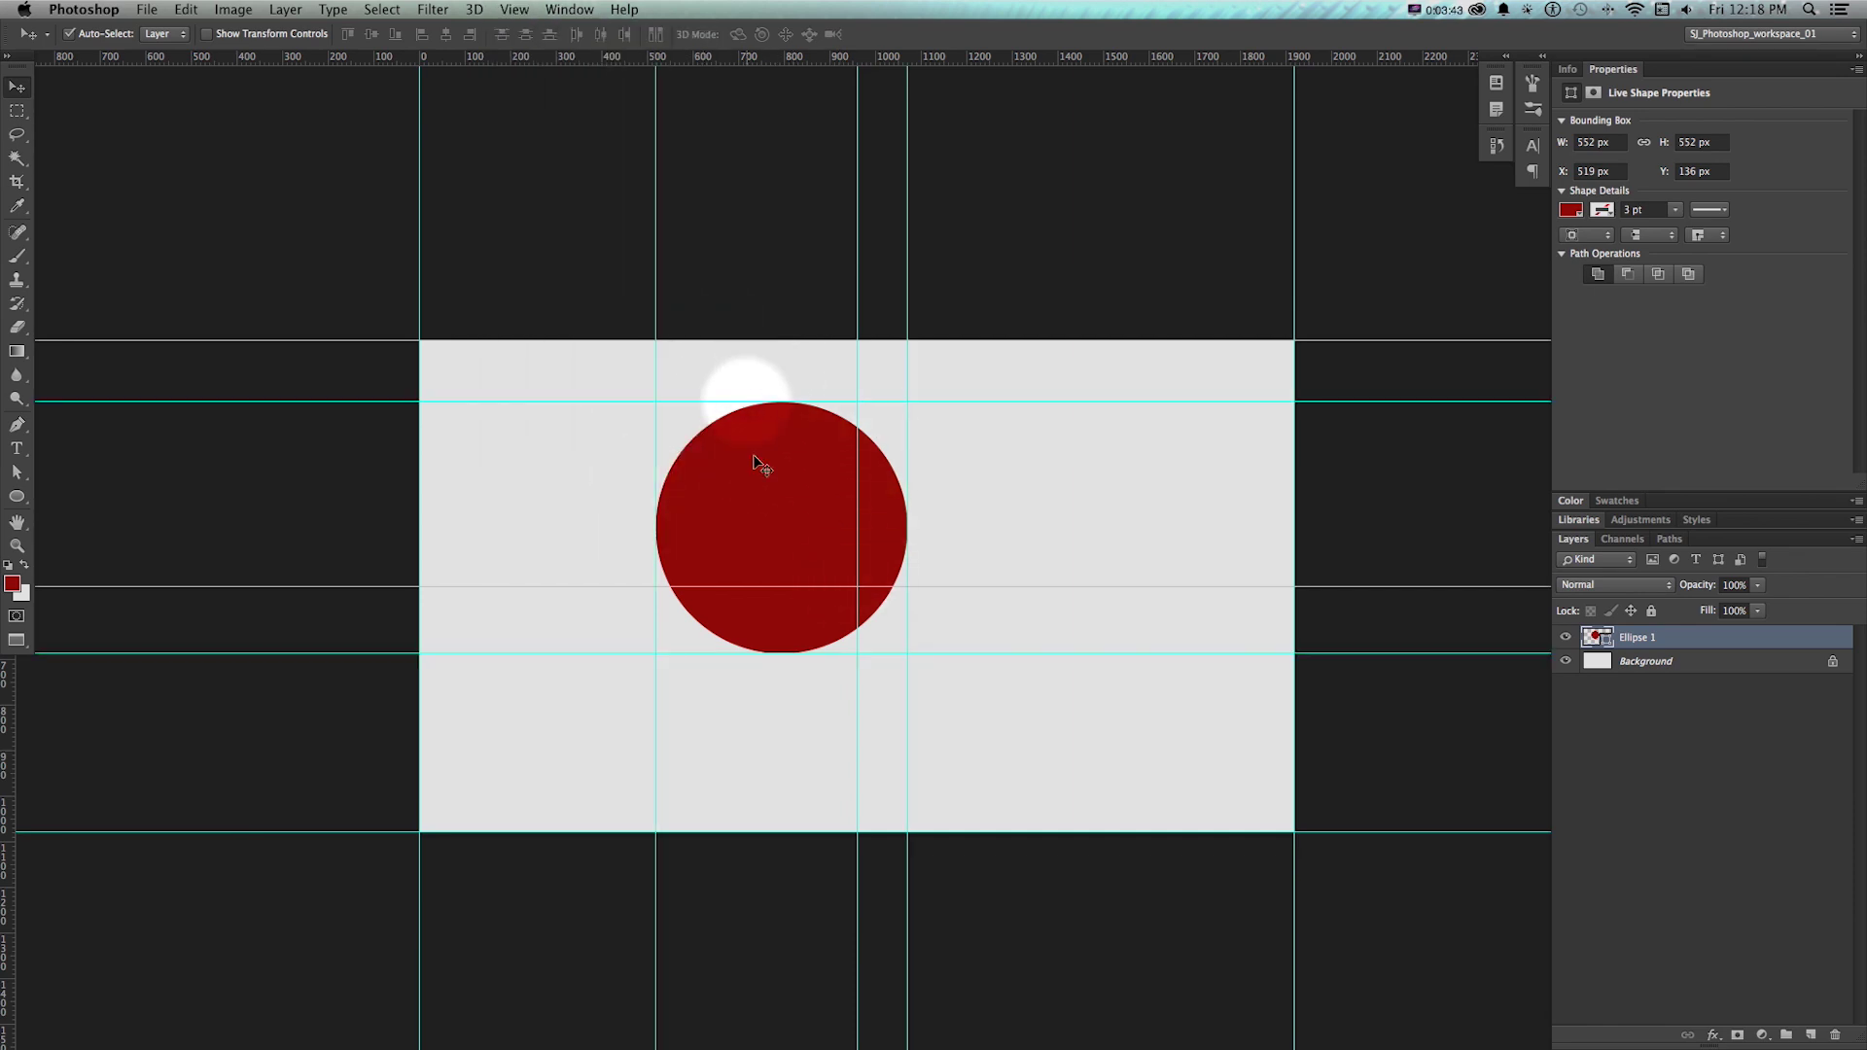
{"action": "key", "text": "super+z"}
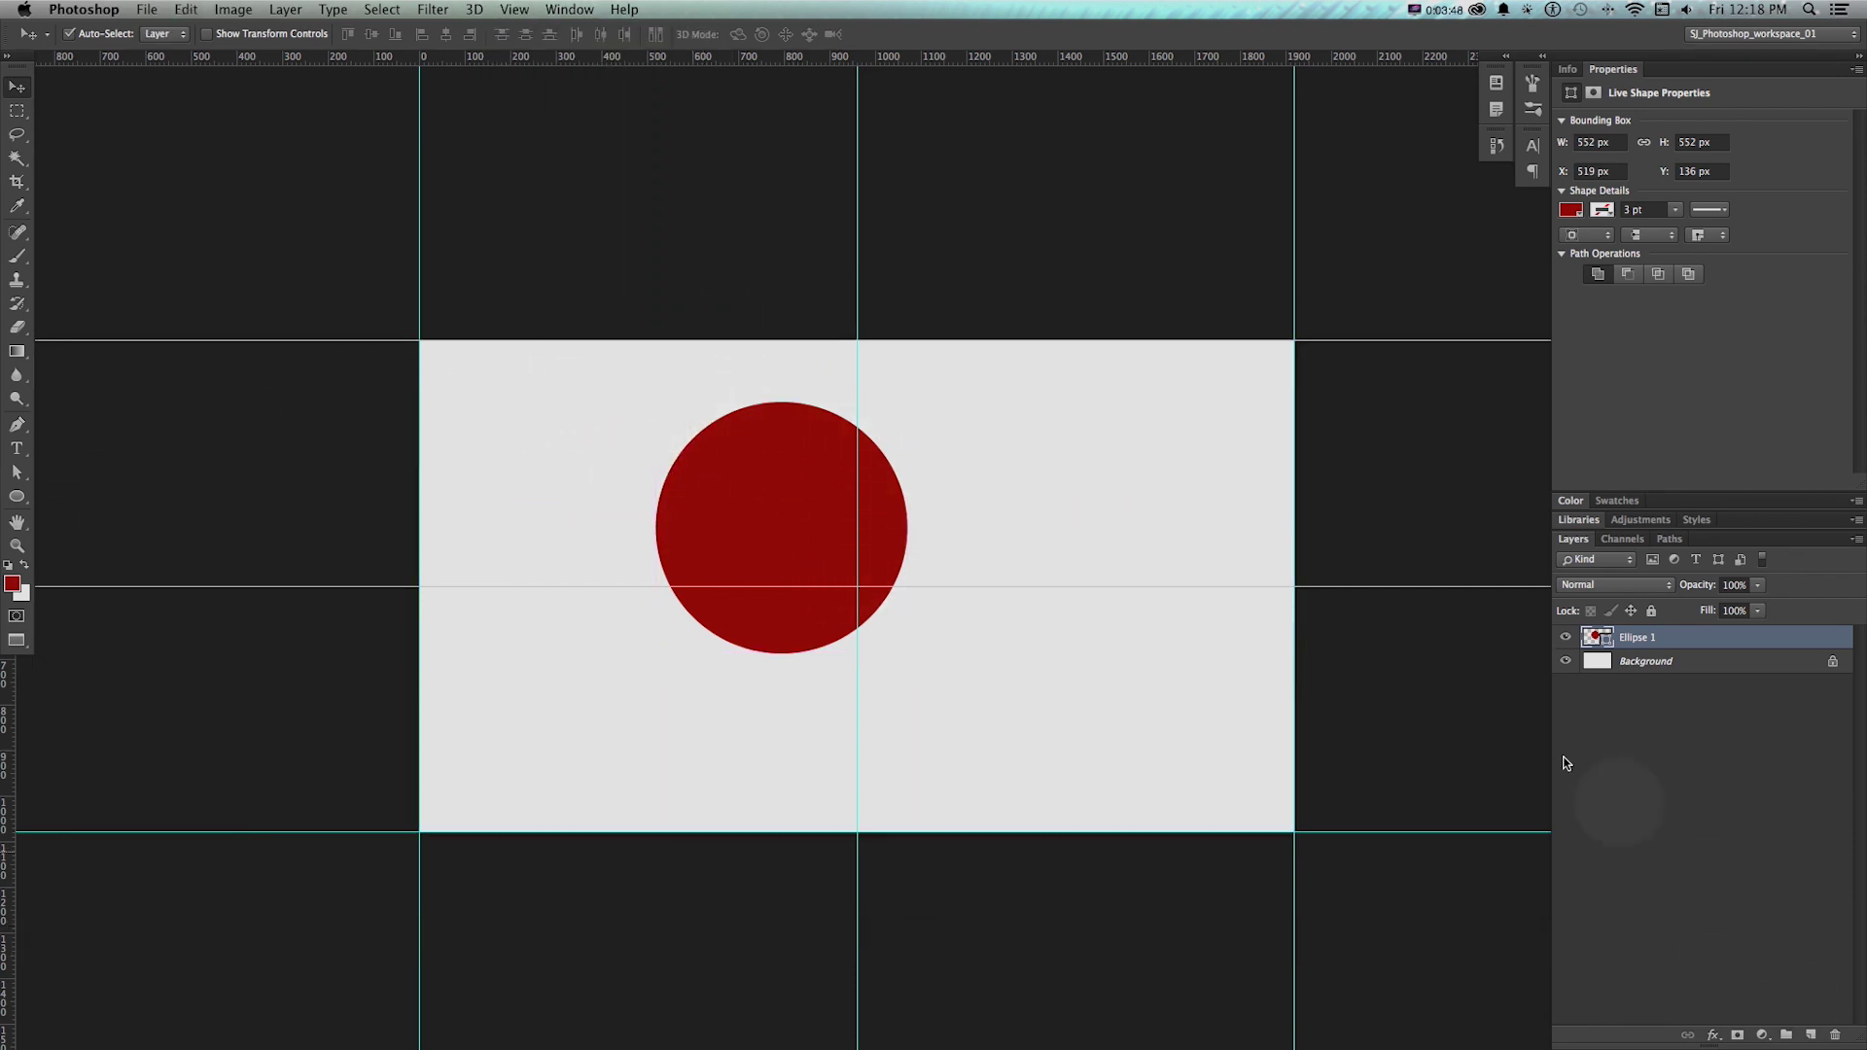
{"action": "key", "text": "BackSpace"}
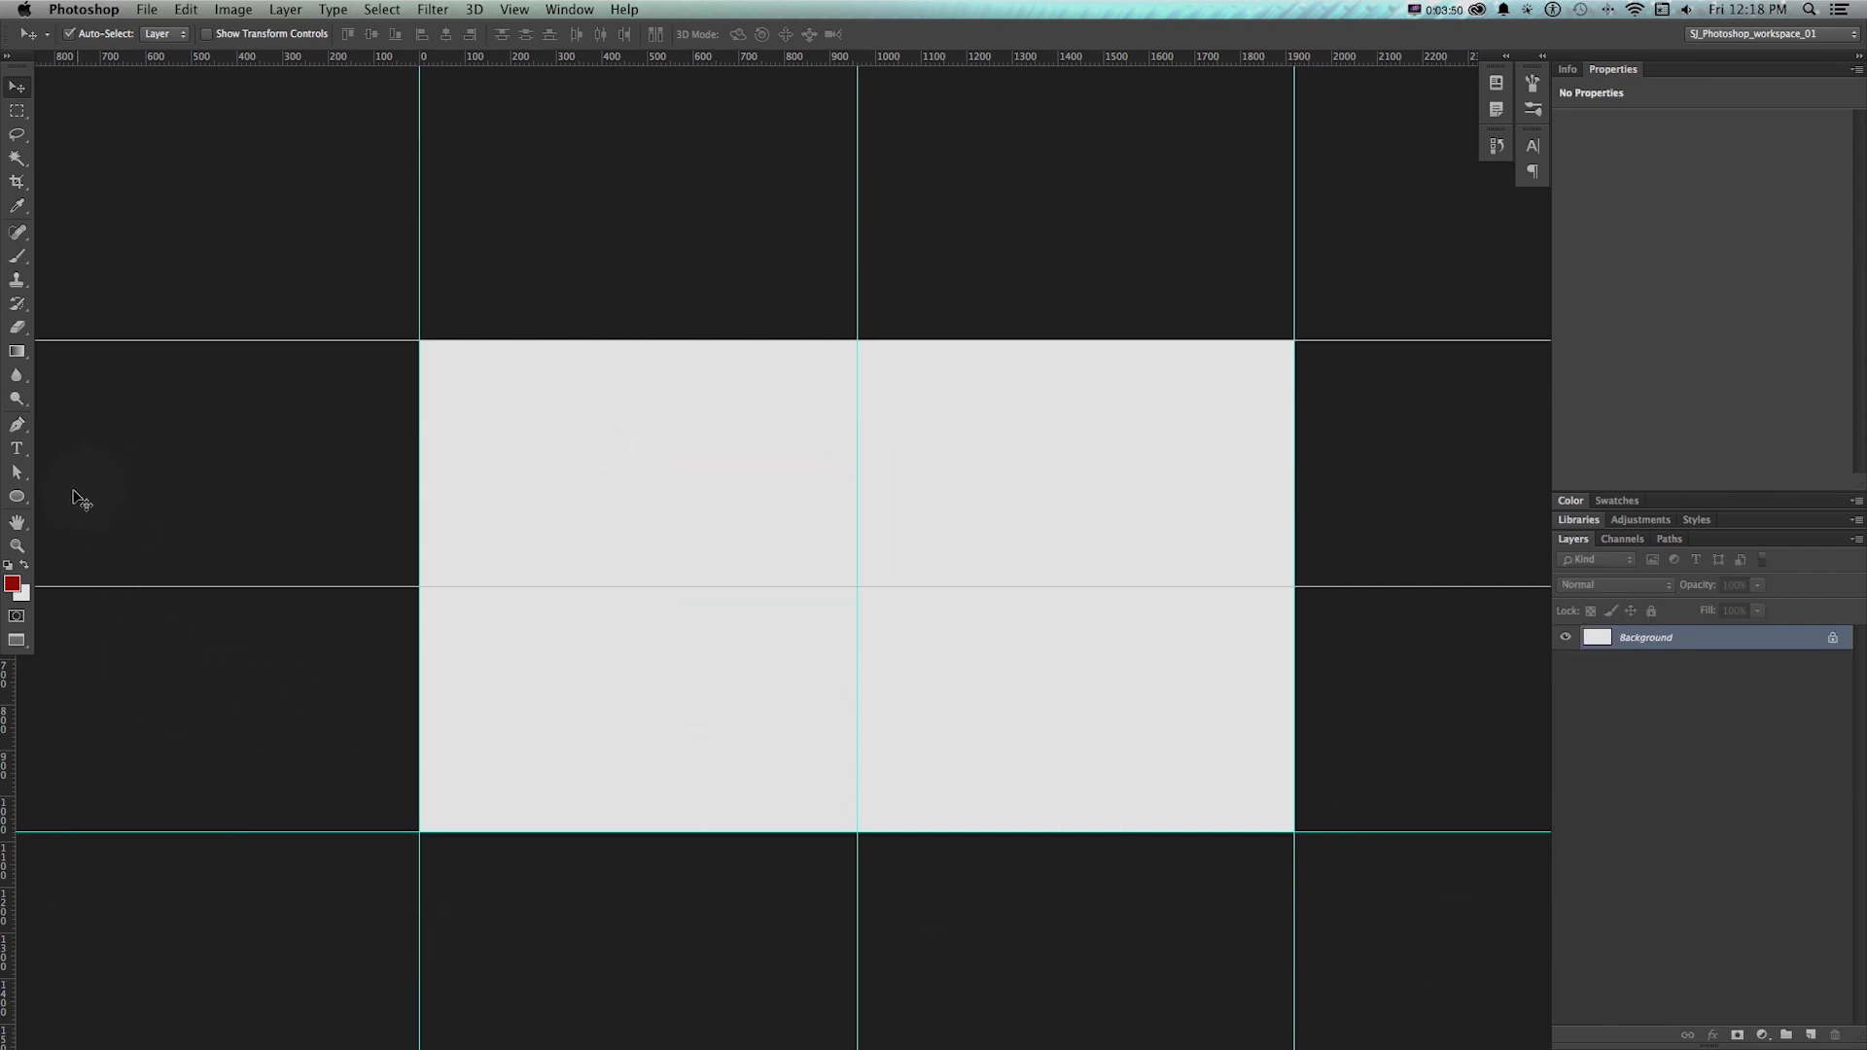
Draw a 101 px red square at the top-left corner and generate guides from its edges
{"action": "left_click", "coordinate": [17, 496]}
{"action": "left_click_drag", "start_coordinate": [22, 498], "coordinate": [78, 494]}
{"action": "left_click_drag", "start_coordinate": [421, 342], "coordinate": [481, 383]}
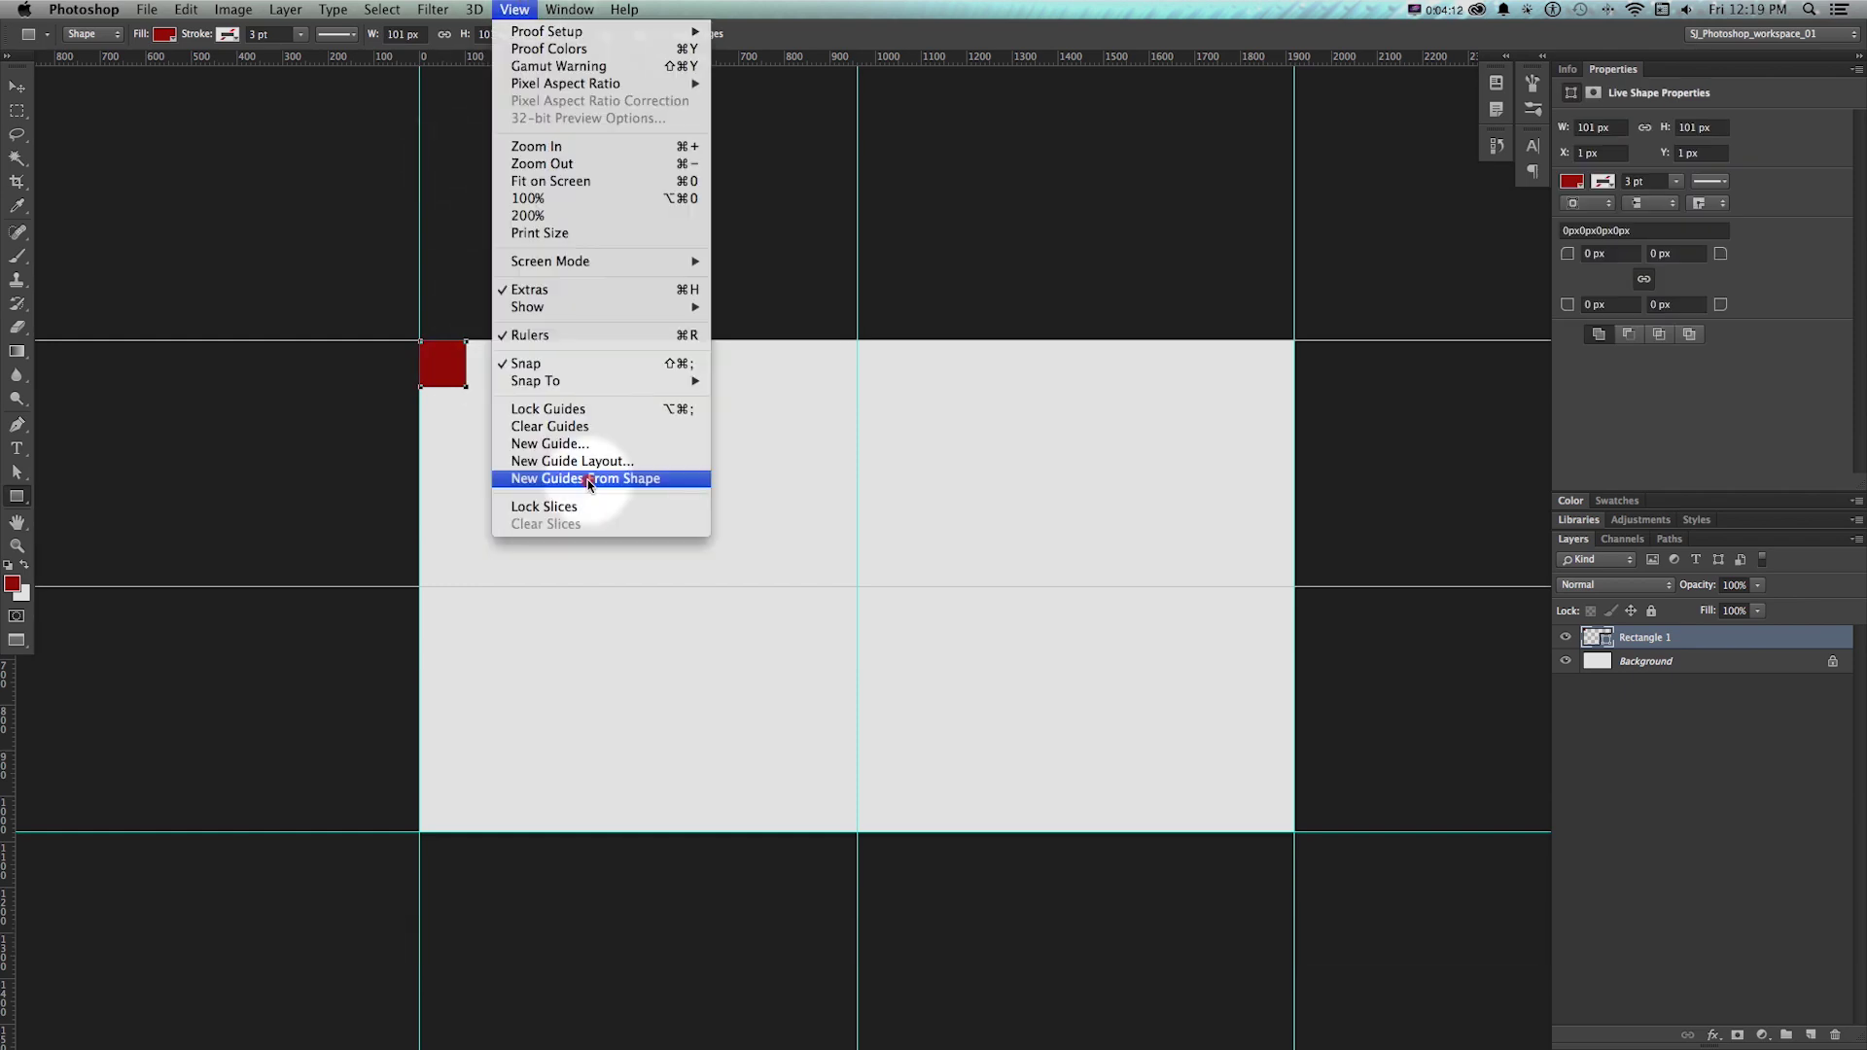
{"action": "left_click", "coordinate": [588, 479]}
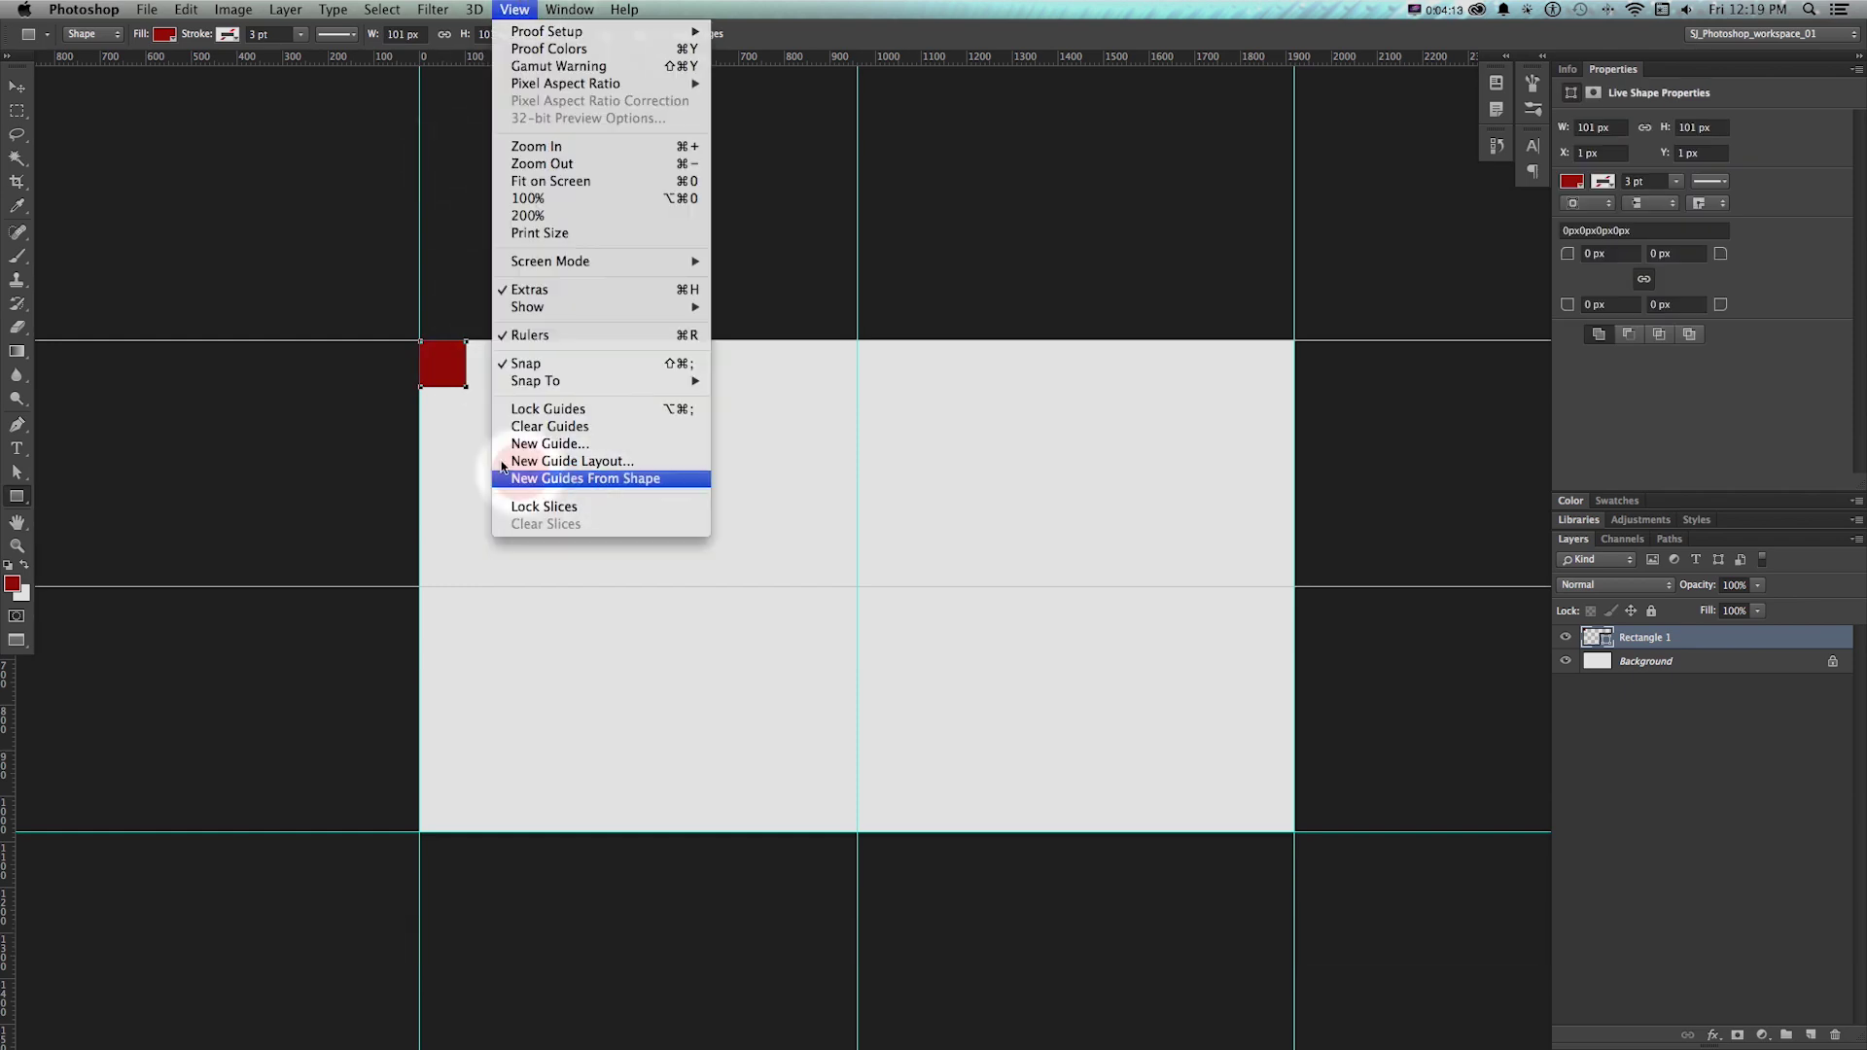
{"action": "left_click", "coordinate": [532, 7]}
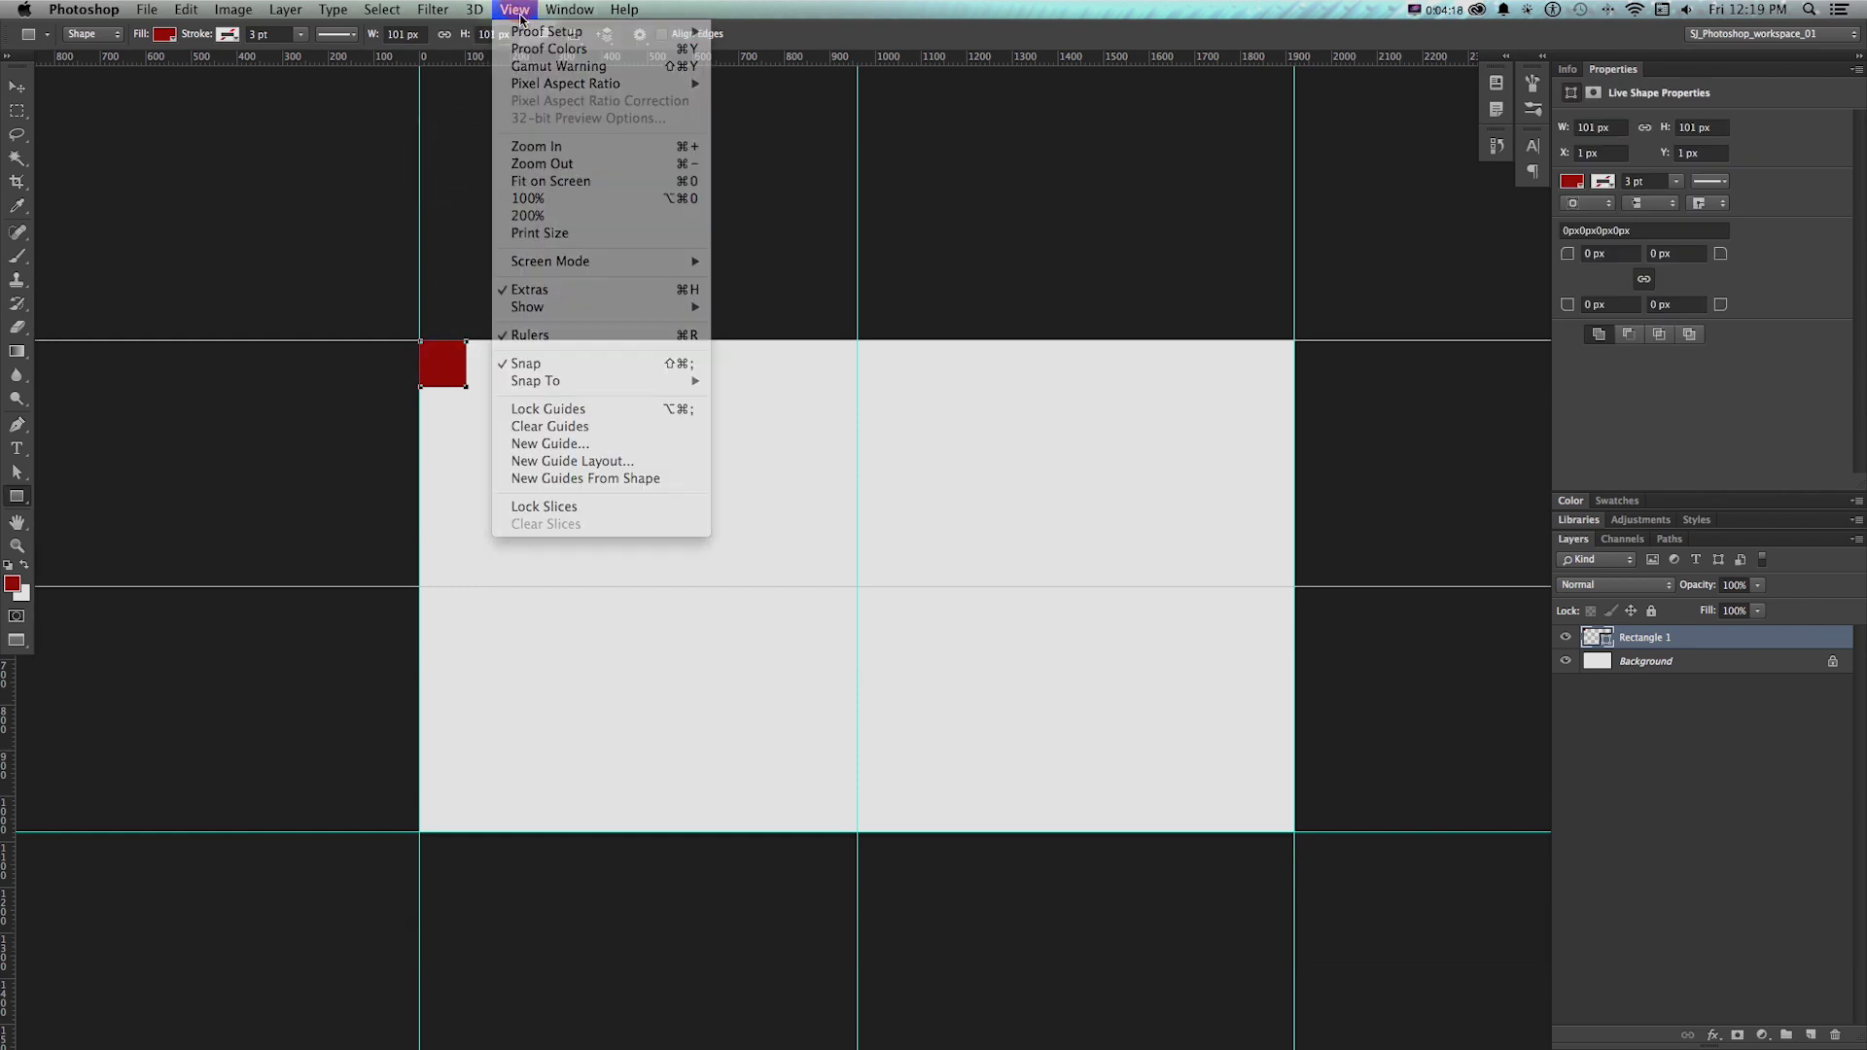
{"action": "key", "text": "v"}
{"action": "key", "text": "super+n"}
Confirm a new blank document, then zoom out and pan the canvas left
{"action": "key", "text": "Return"}
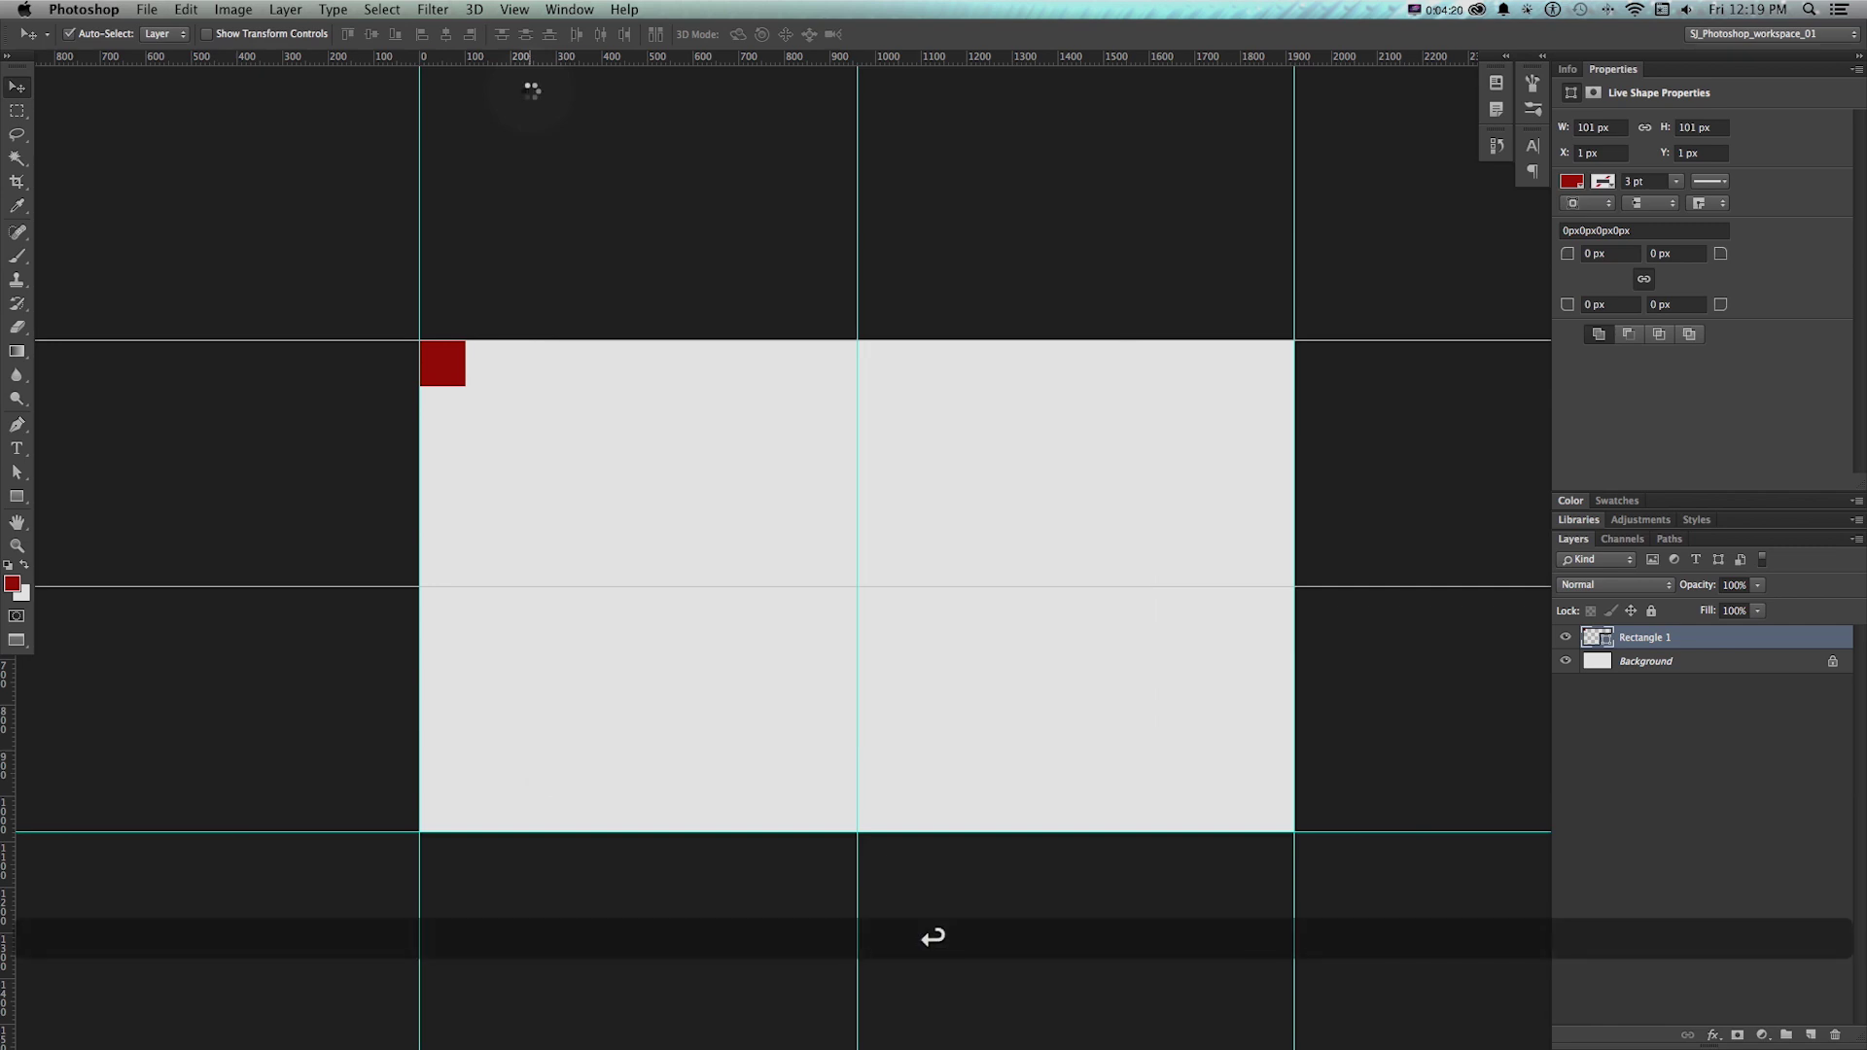
{"action": "left_click", "coordinate": [555, 556]}
{"action": "left_click", "coordinate": [535, 7]}
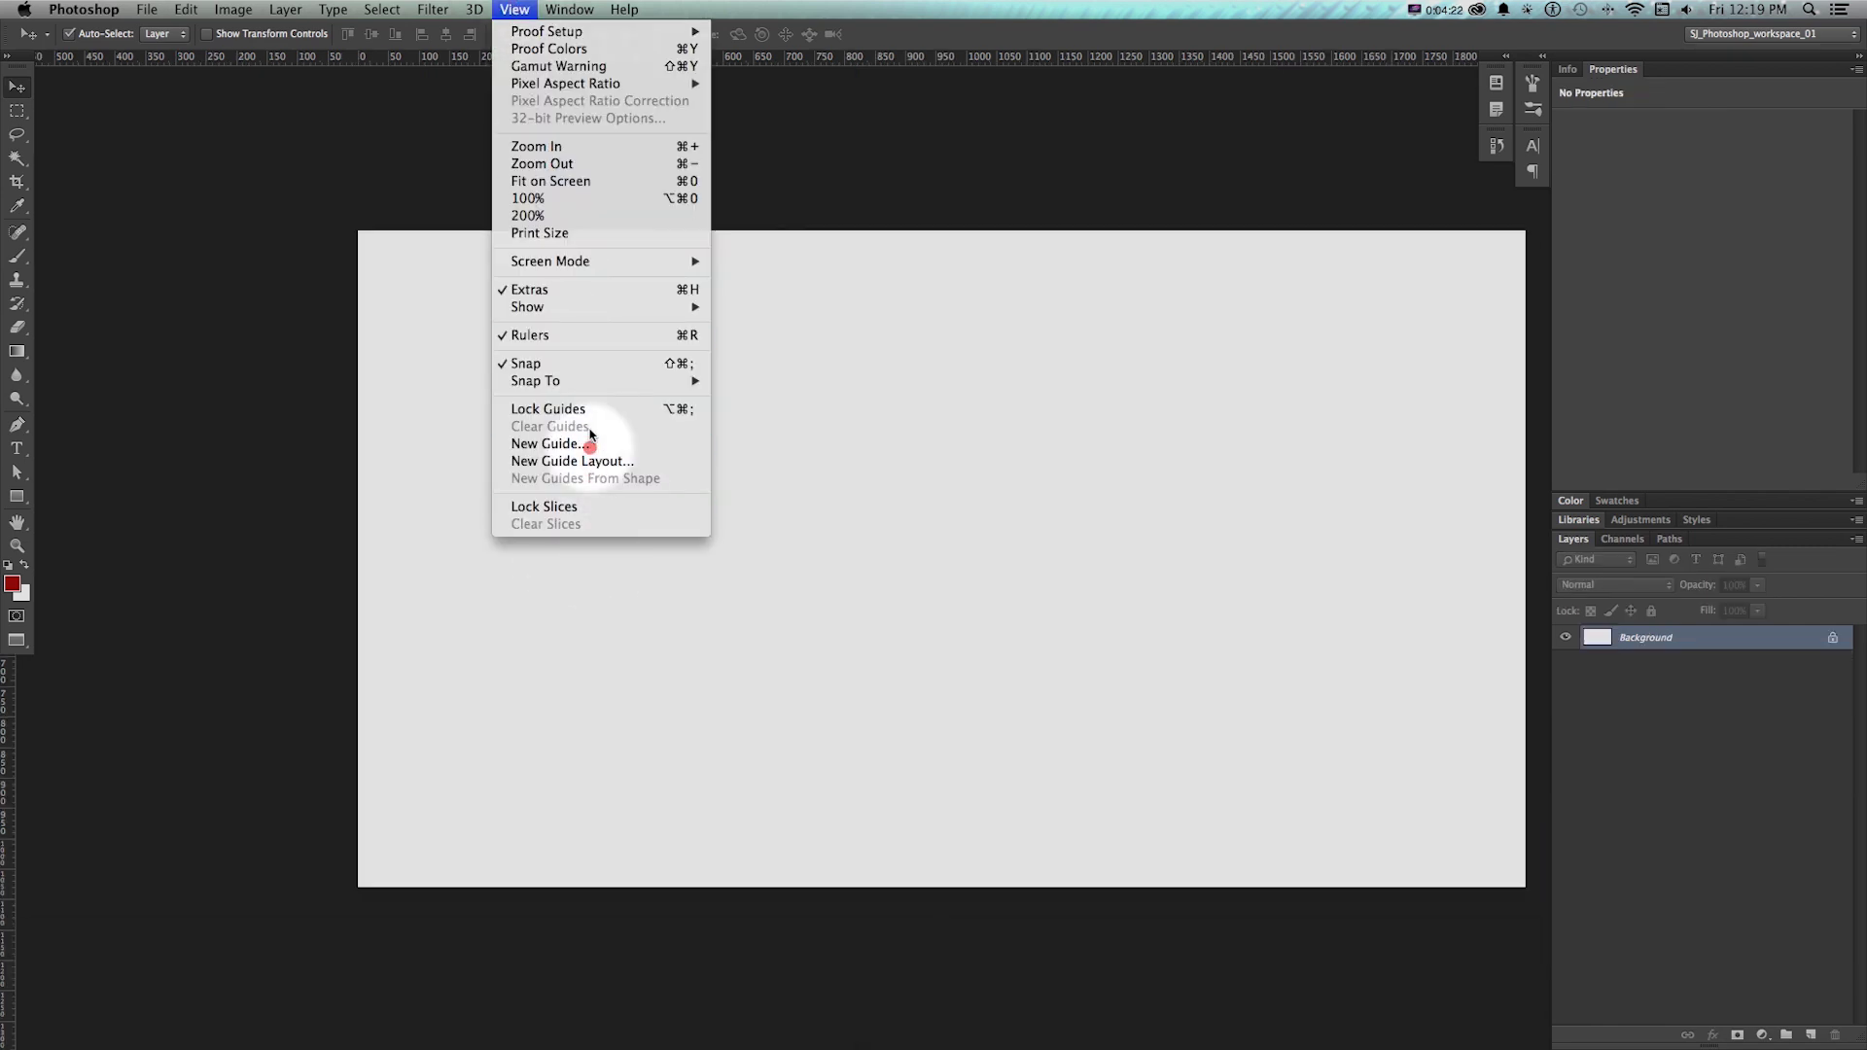
{"action": "left_click", "coordinate": [1128, 572]}
{"action": "key", "text": "super+minus"}
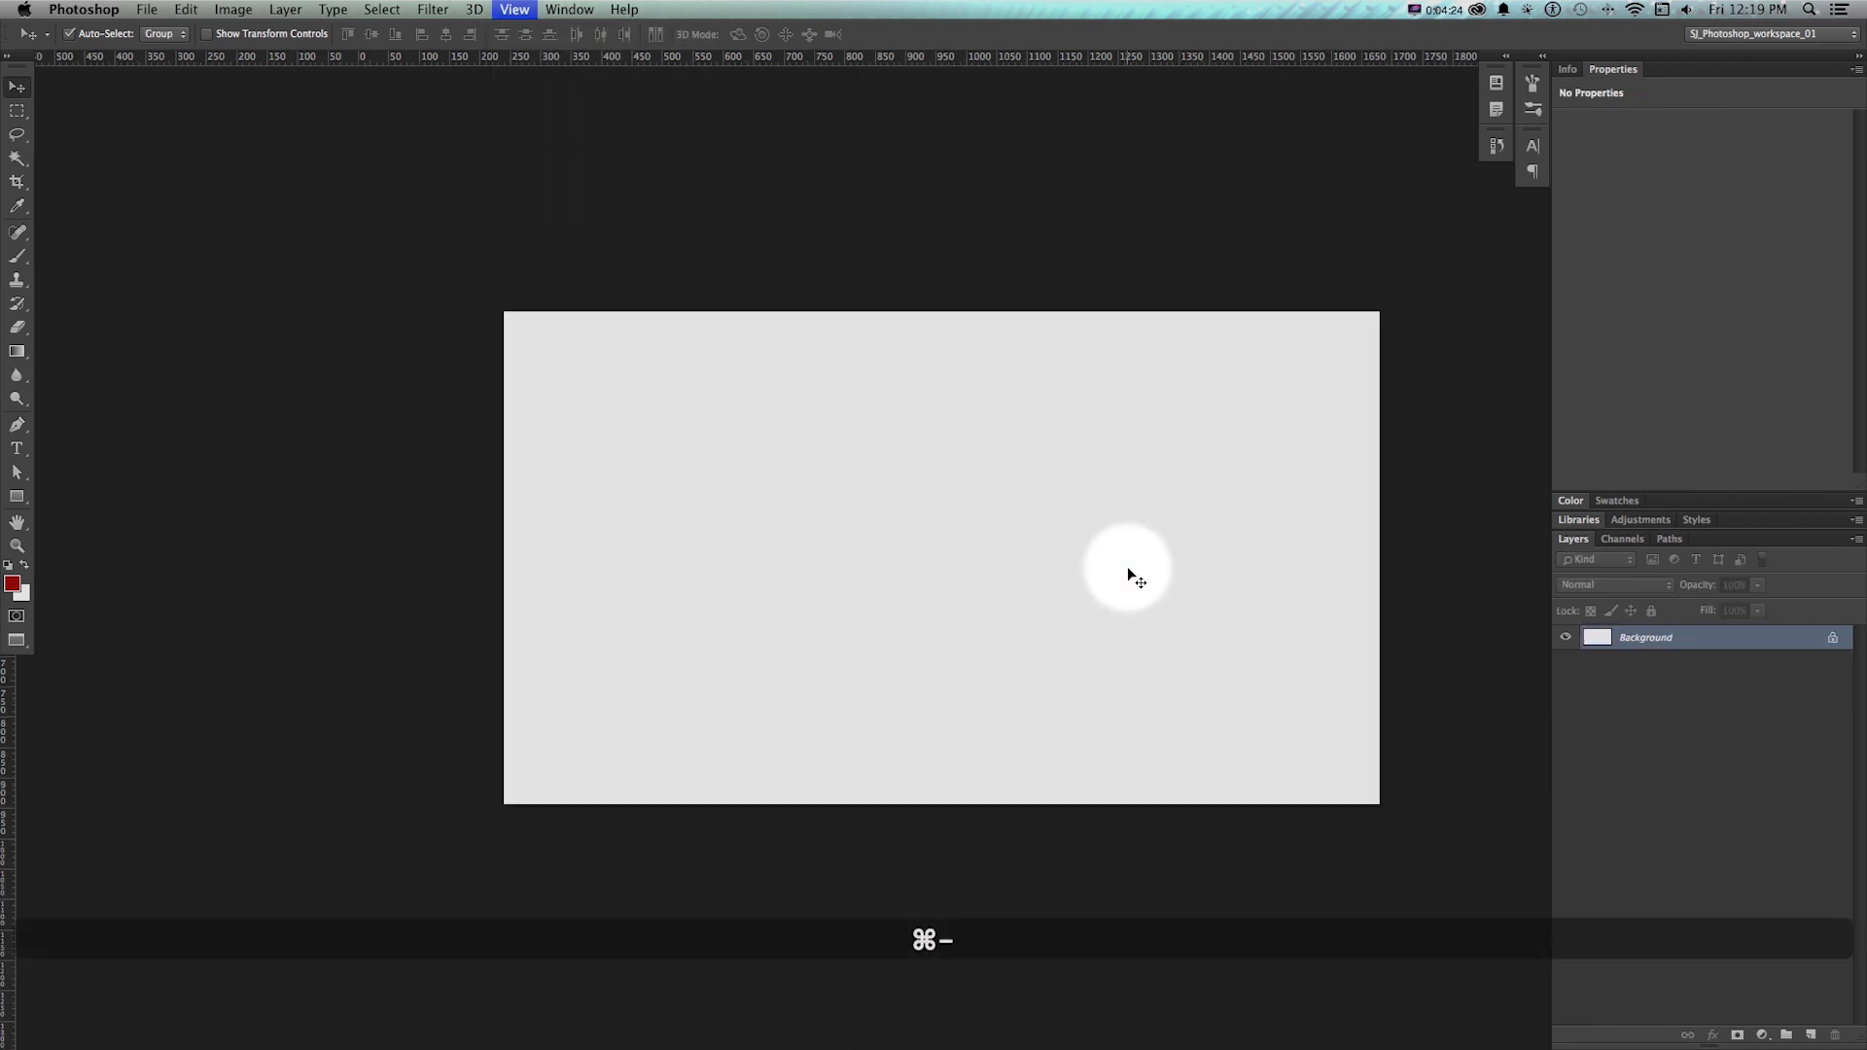
{"action": "key", "text": "space"}
{"action": "left_click_drag", "start_coordinate": [1128, 571], "coordinate": [1008, 529]}
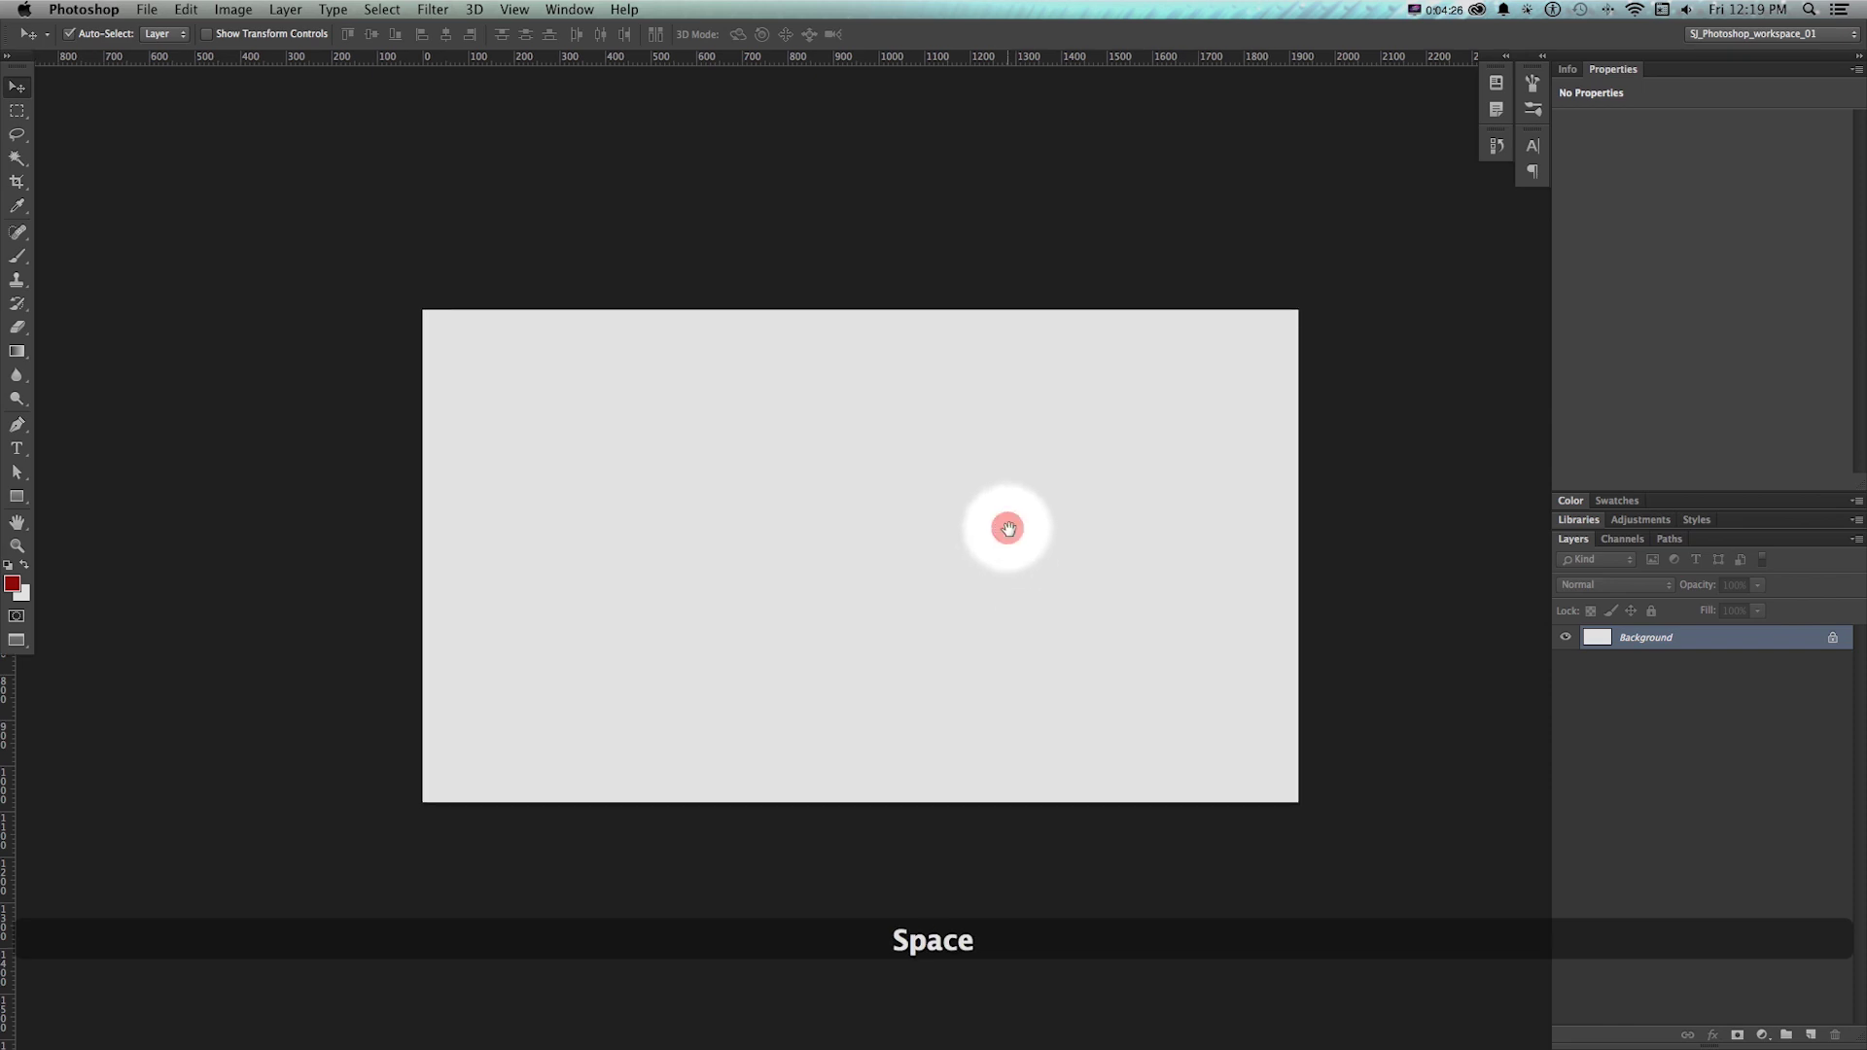
{"action": "left_click", "coordinate": [515, 9]}
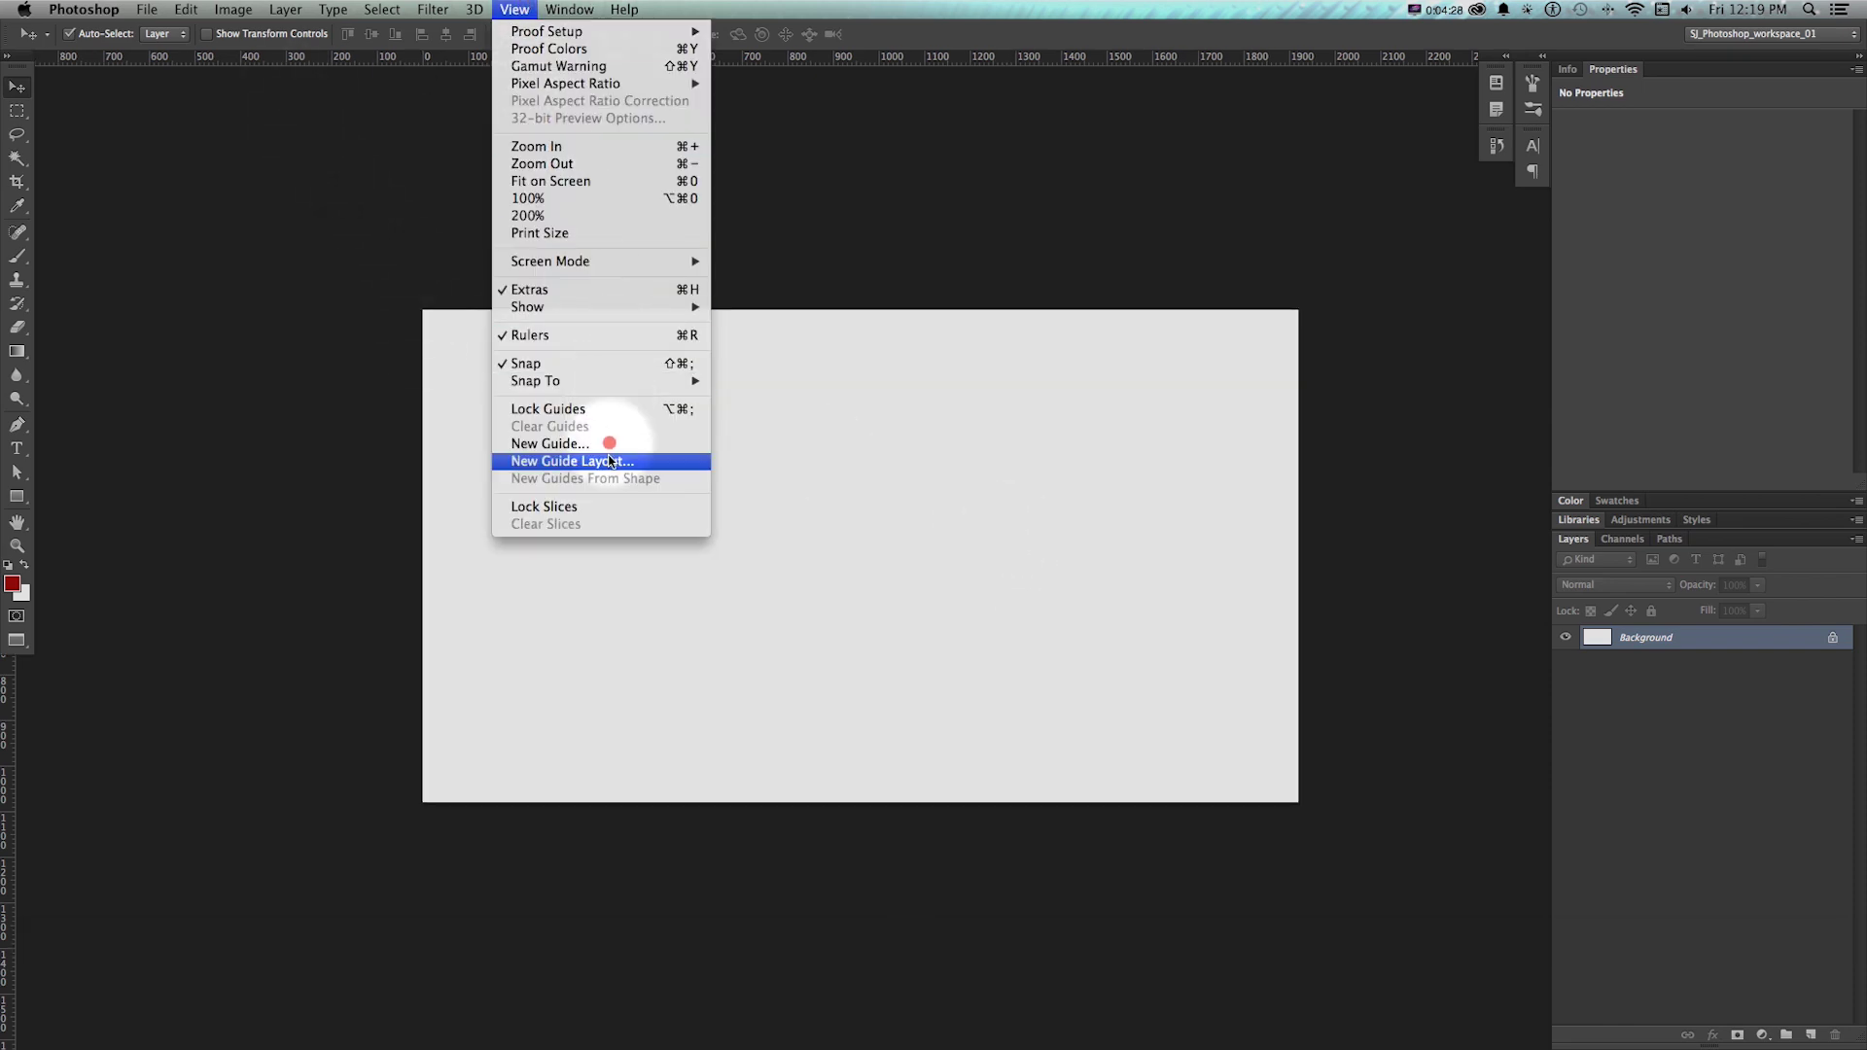
{"action": "left_click", "coordinate": [388, 446]}
{"action": "left_click", "coordinate": [187, 8]}
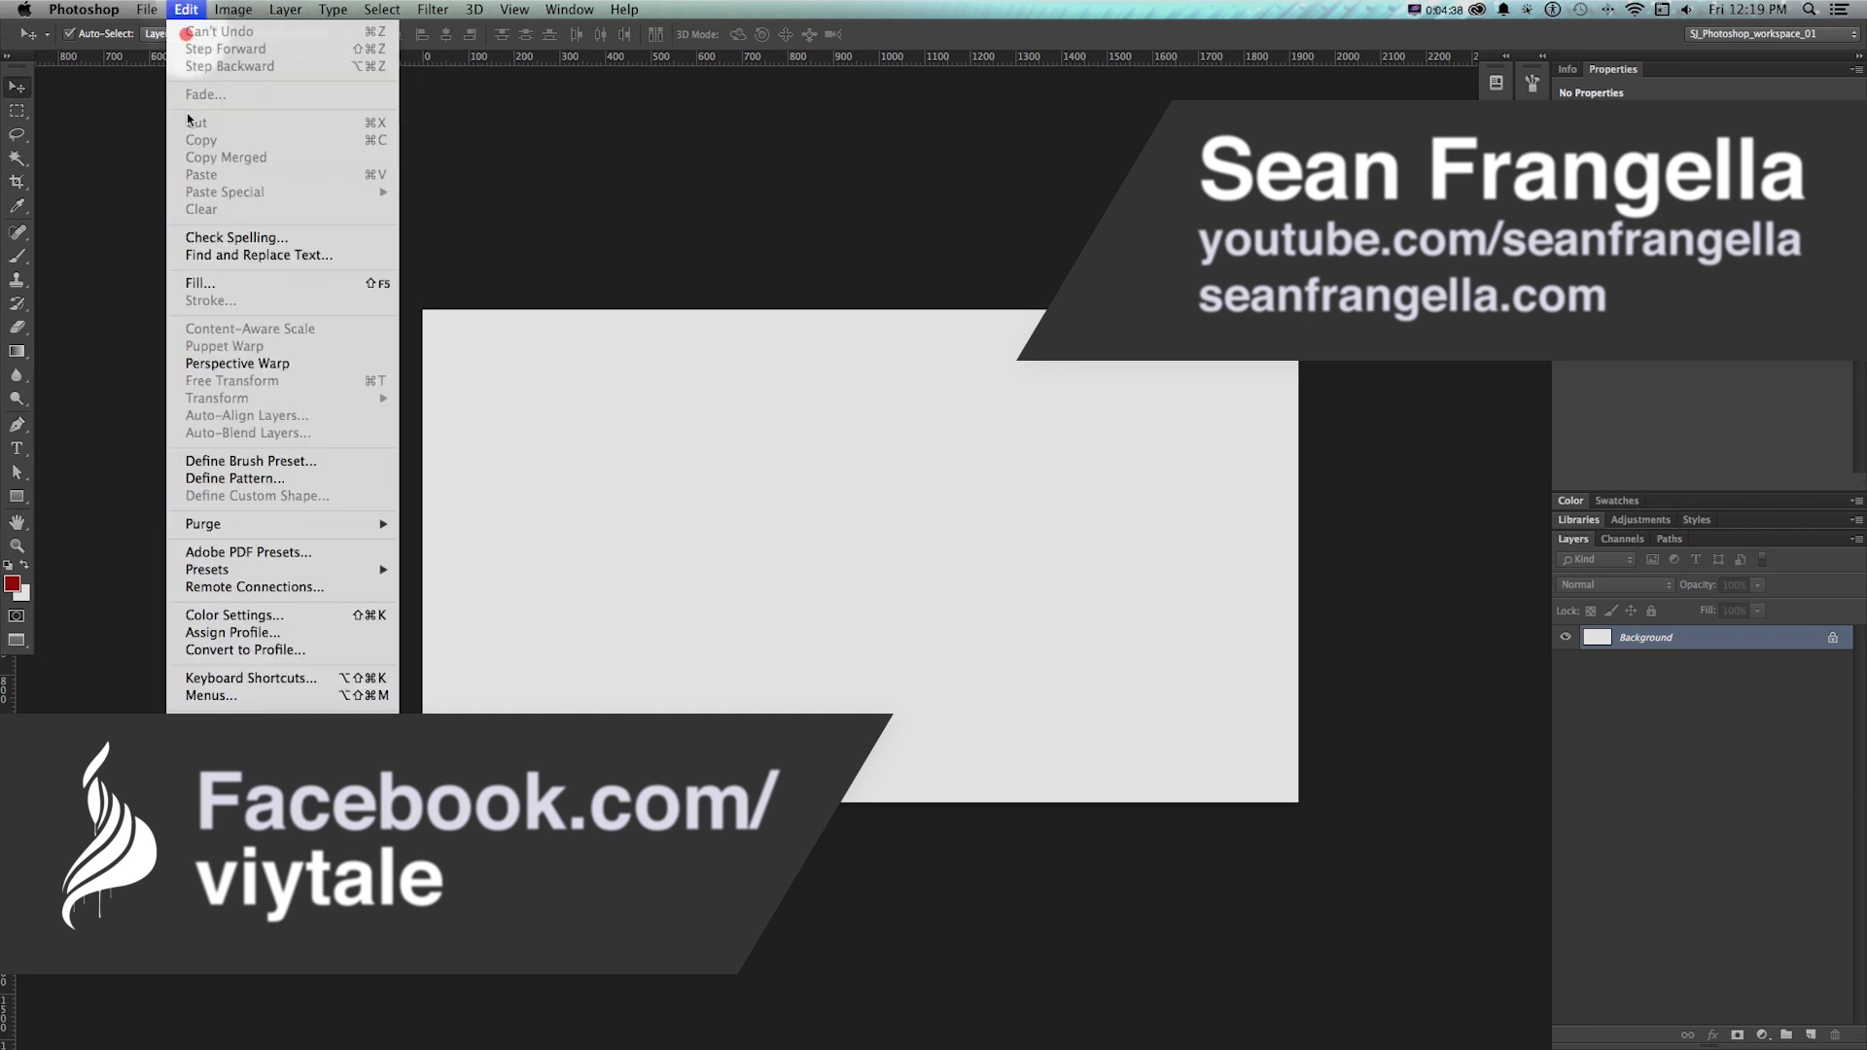
In Keyboard Shortcuts, assign Opt+Cmd+L to View > New Guide Layout
{"action": "left_click", "coordinate": [251, 678]}
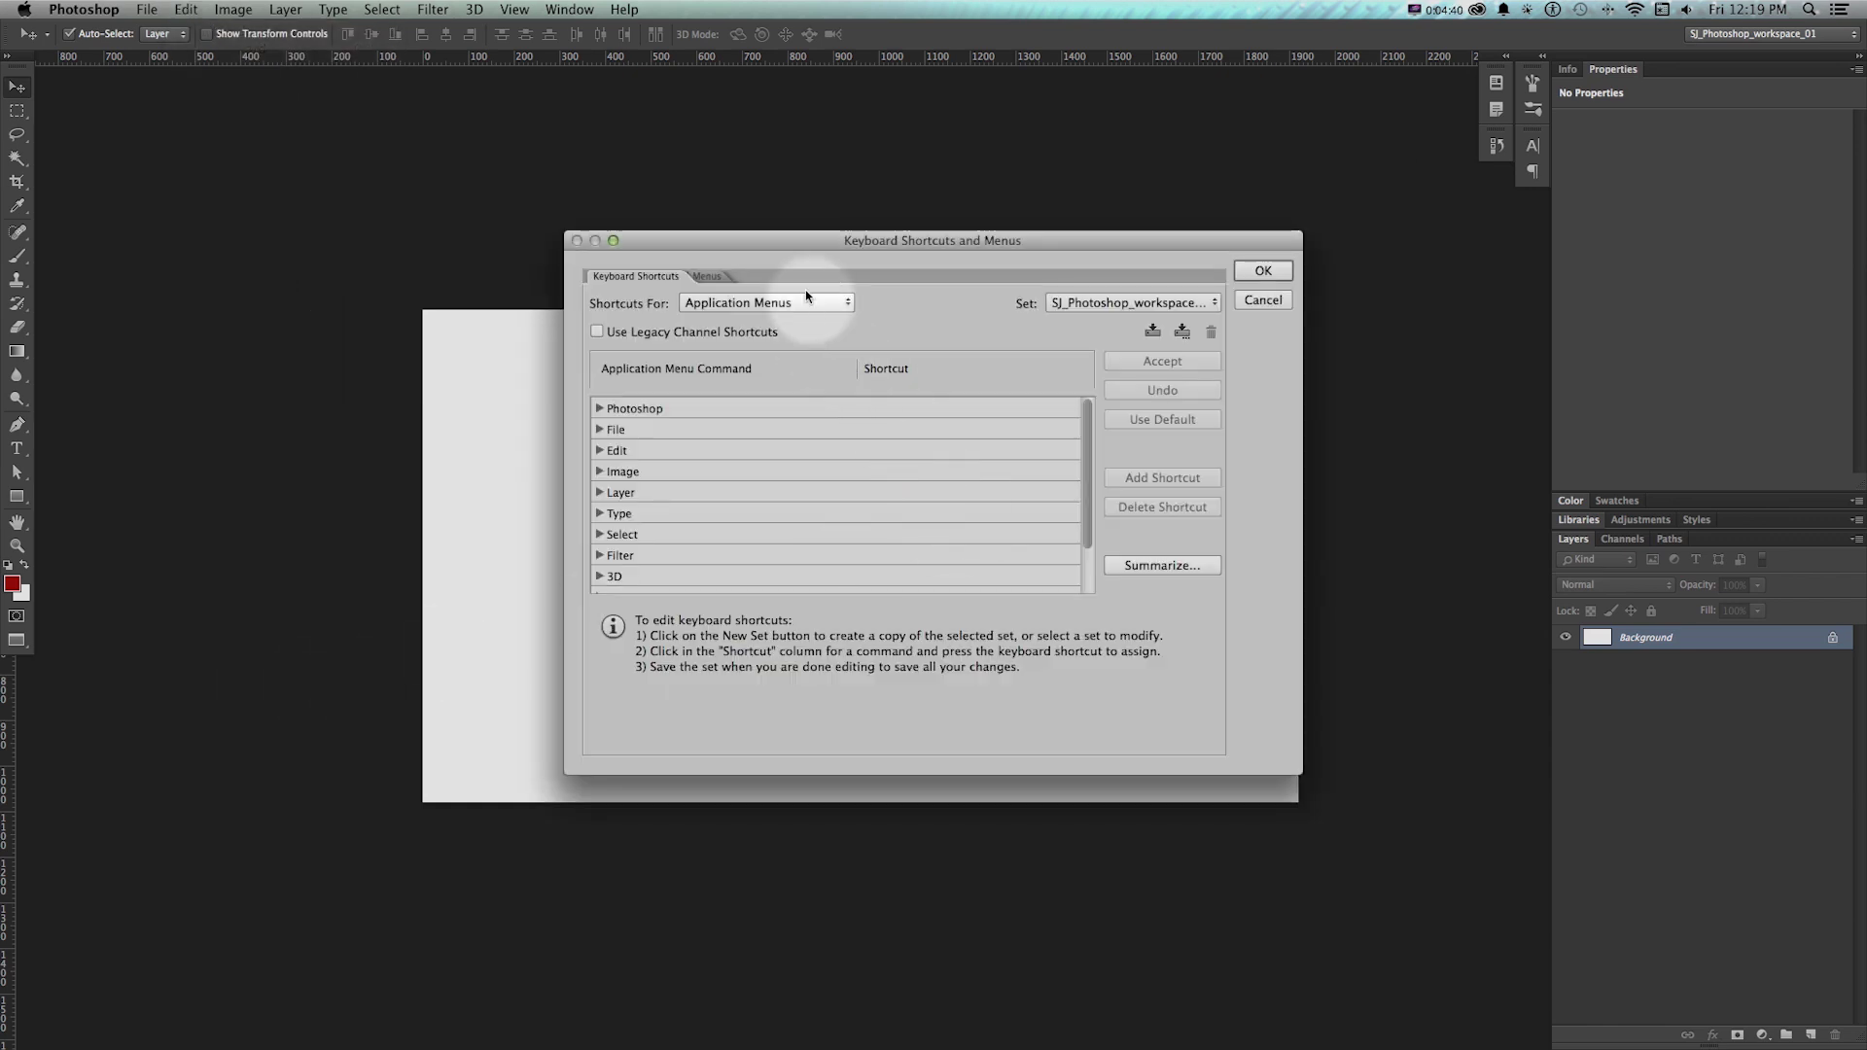
{"action": "left_click_drag", "start_coordinate": [805, 290], "coordinate": [639, 176]}
{"action": "left_click", "coordinate": [1201, 737]}
{"action": "left_click_drag", "start_coordinate": [1142, 676], "coordinate": [1308, 962]}
{"action": "left_click", "coordinate": [1002, 488]}
{"action": "left_click_drag", "start_coordinate": [1092, 388], "coordinate": [1088, 767]}
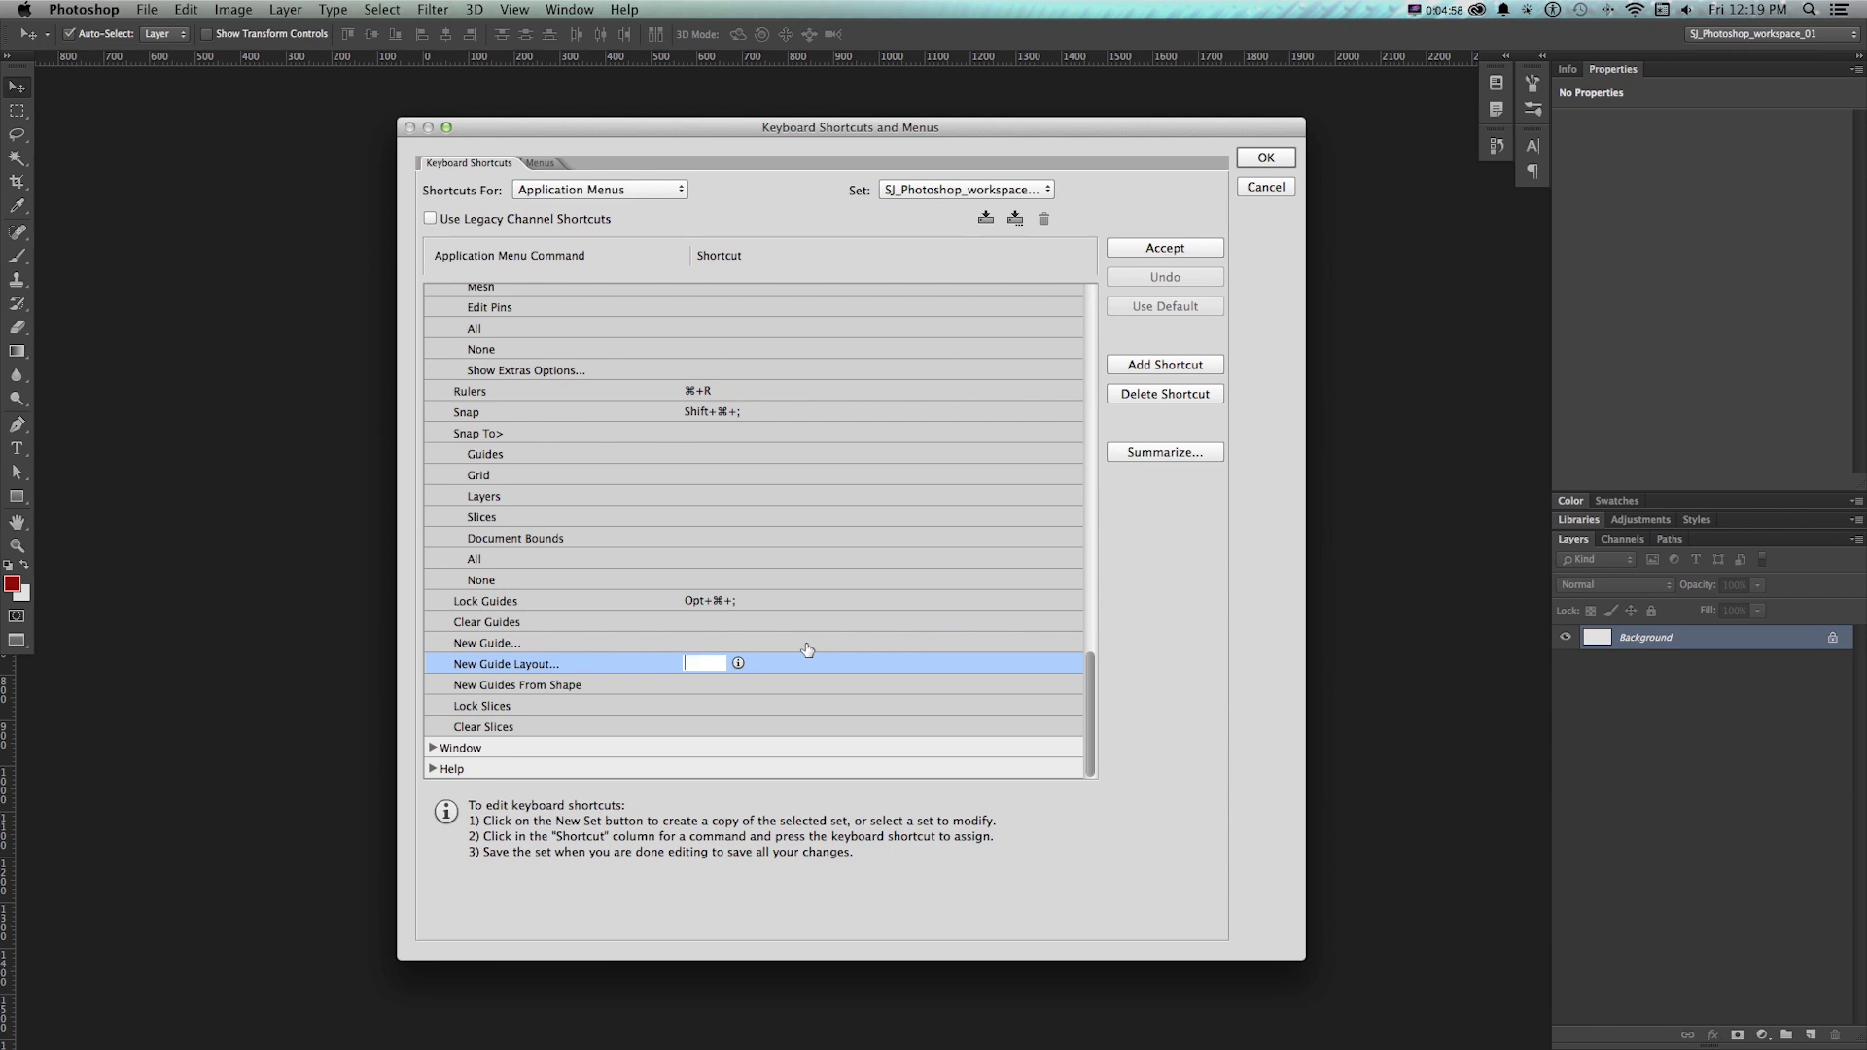
{"action": "key", "text": "alt+super+l"}
{"action": "left_click", "coordinate": [783, 661]}
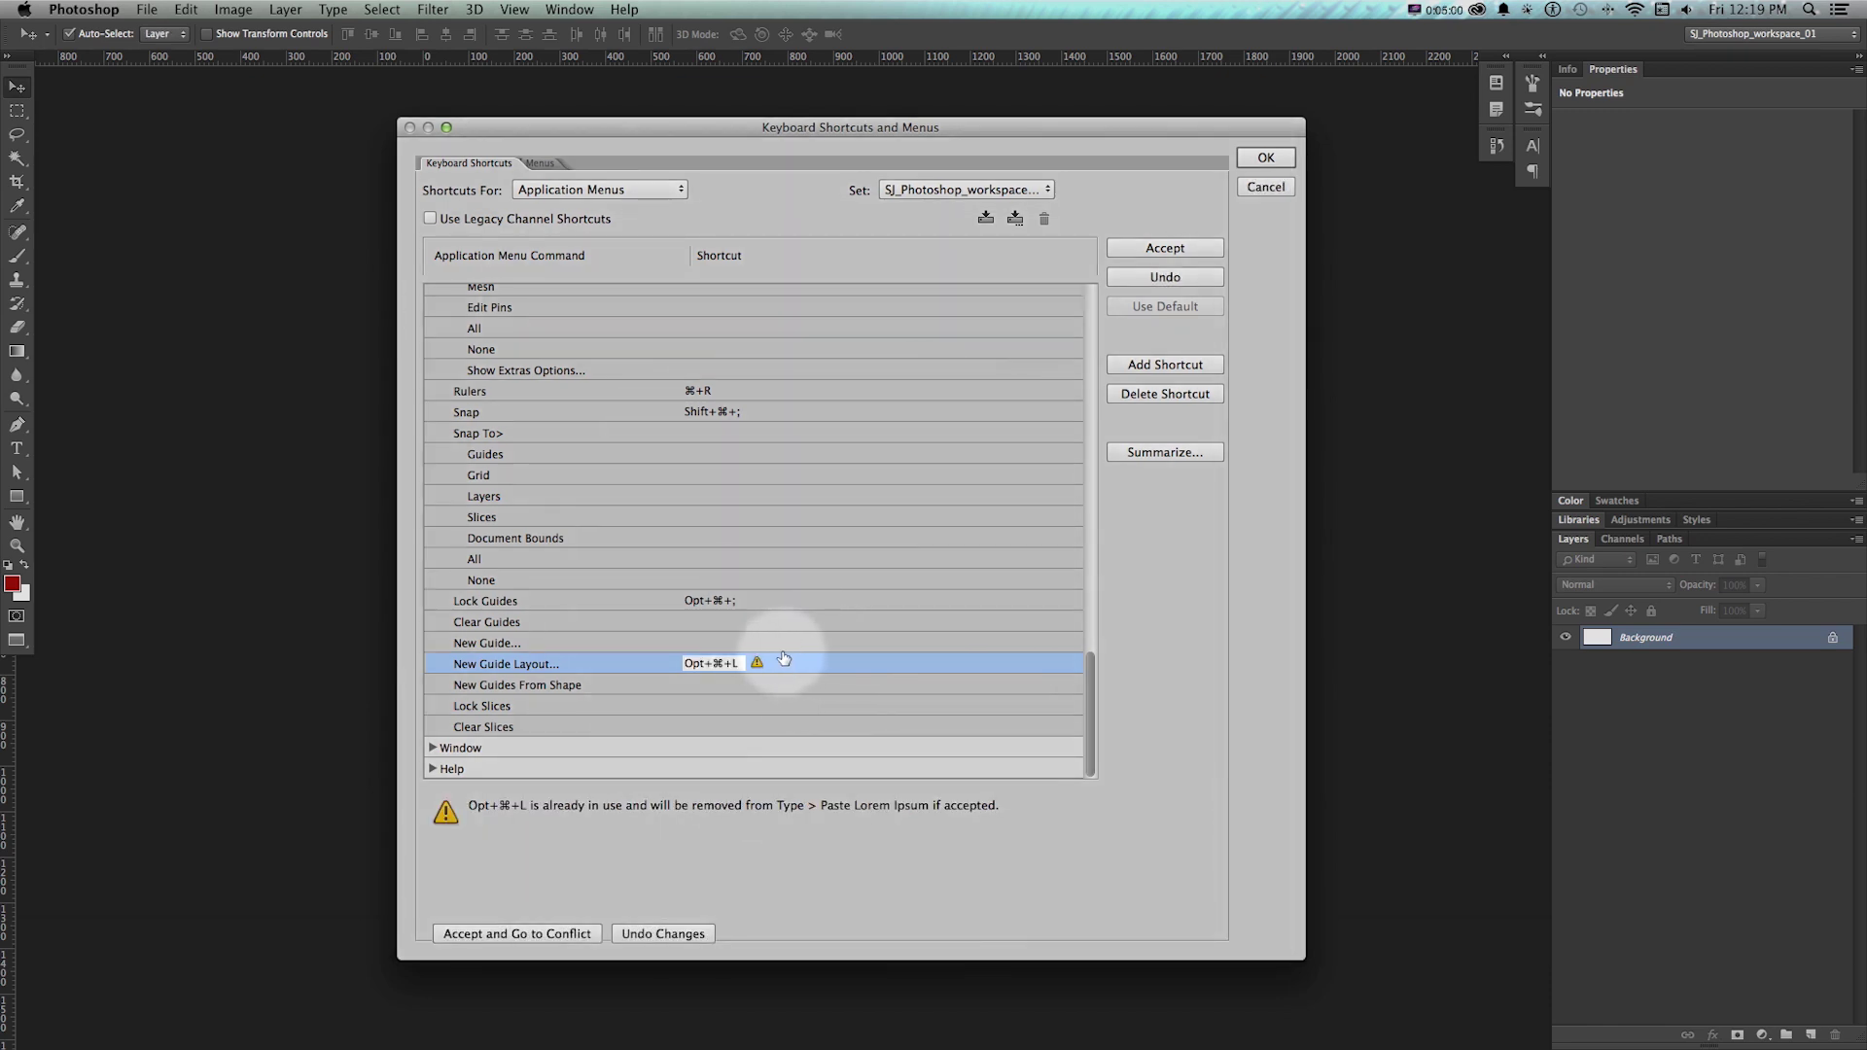
Assign Shift+Cmd+L to New Guides From Shape and save the shortcut changes
{"action": "left_click", "coordinate": [701, 692]}
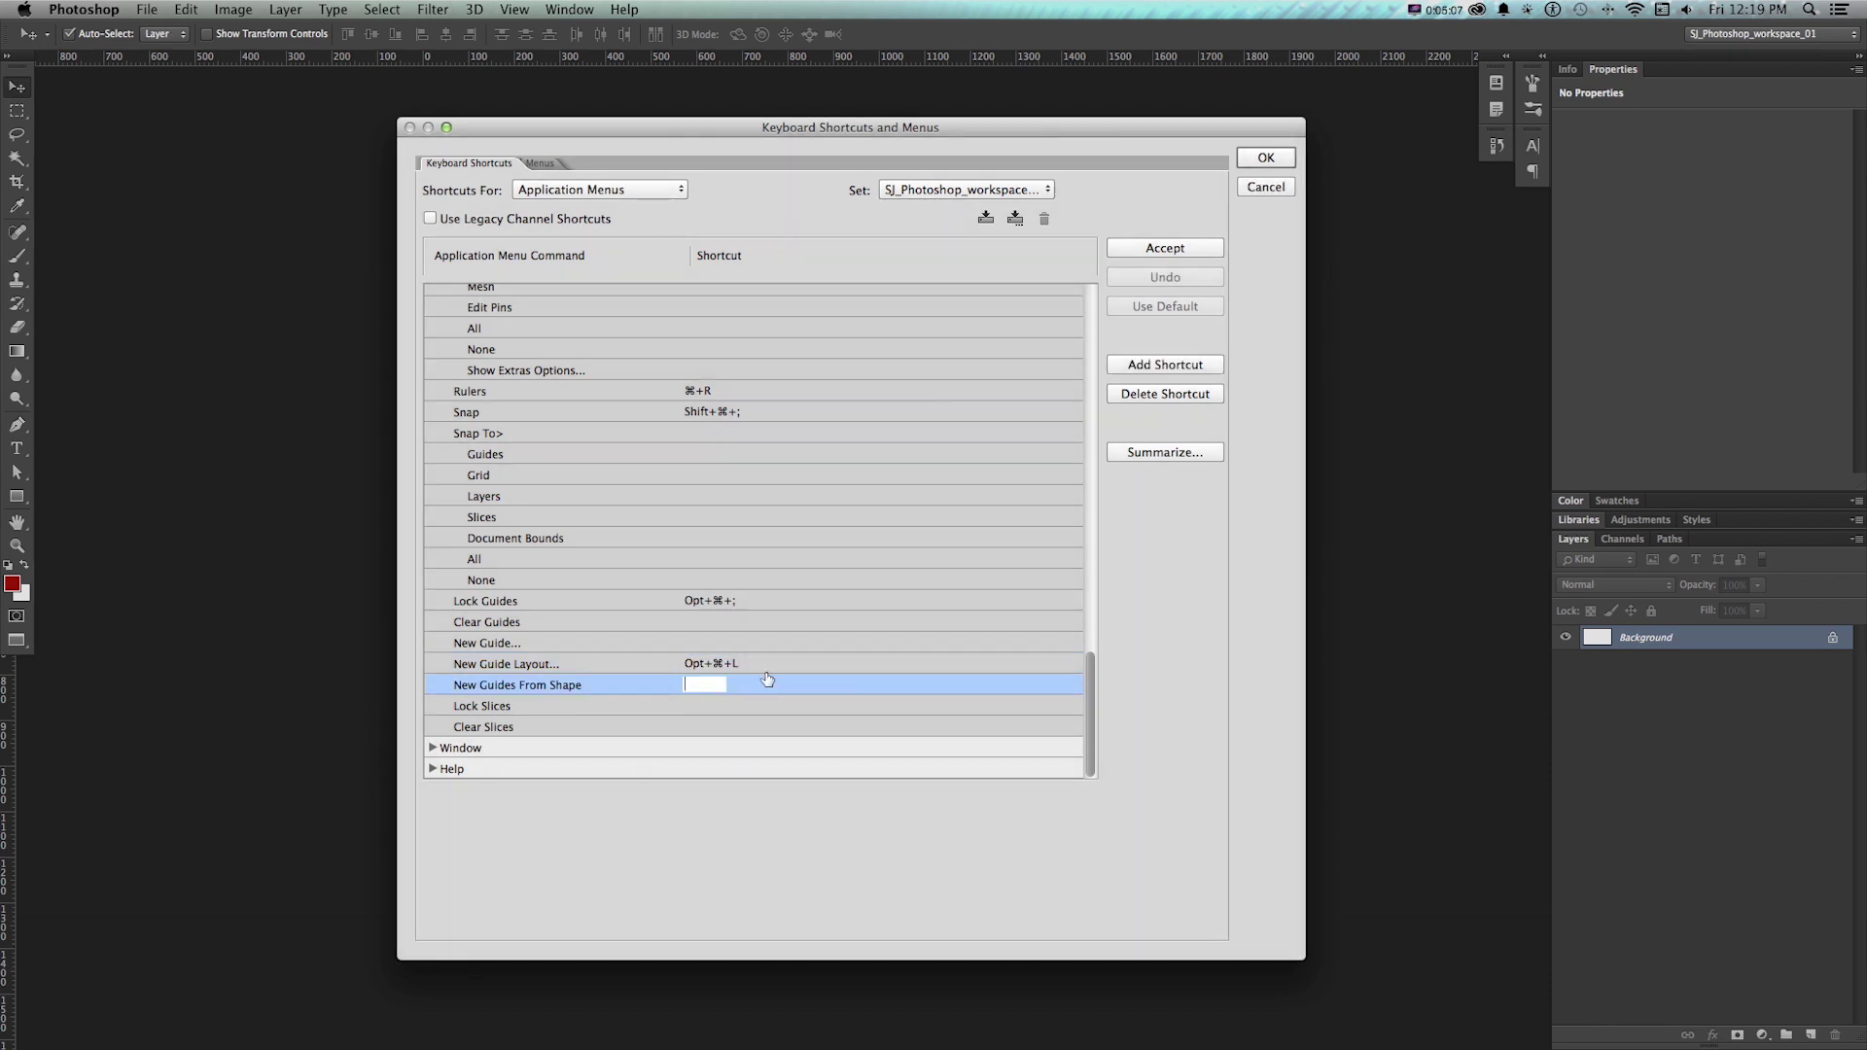
{"action": "key", "text": "shift"}
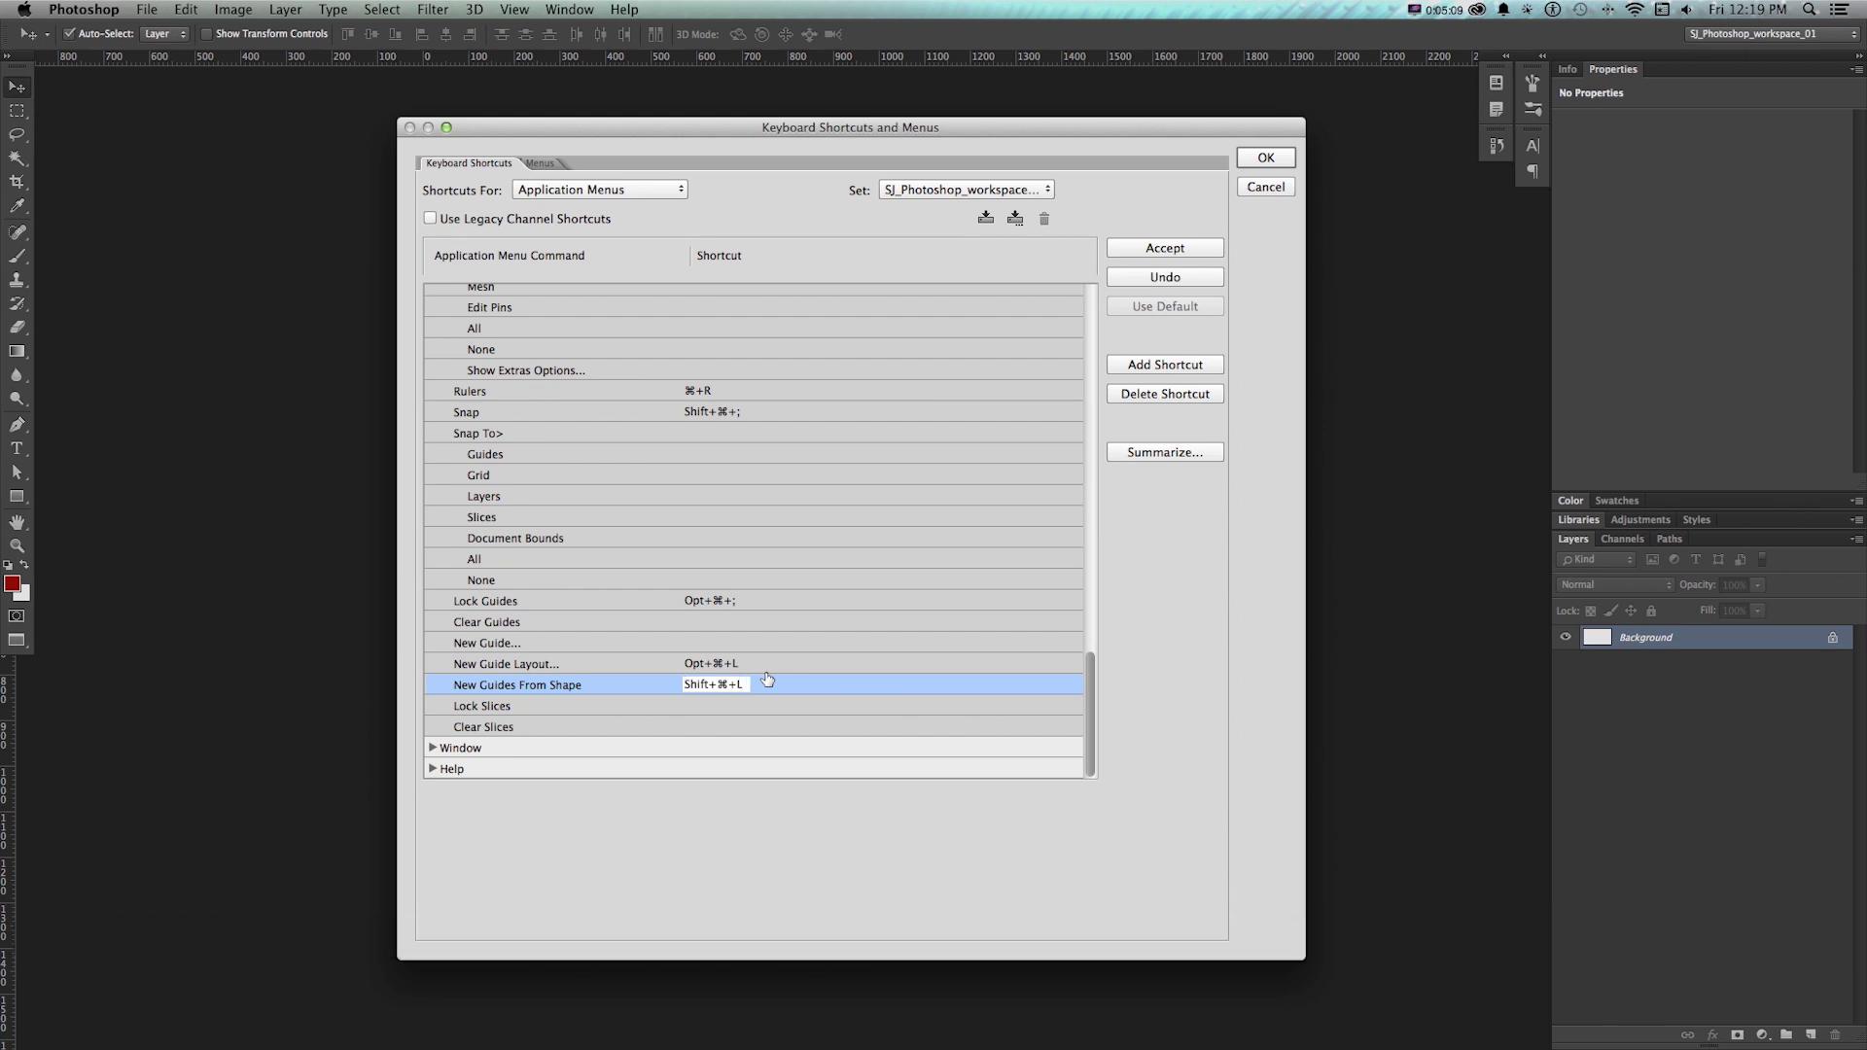
{"action": "left_click", "coordinate": [797, 688]}
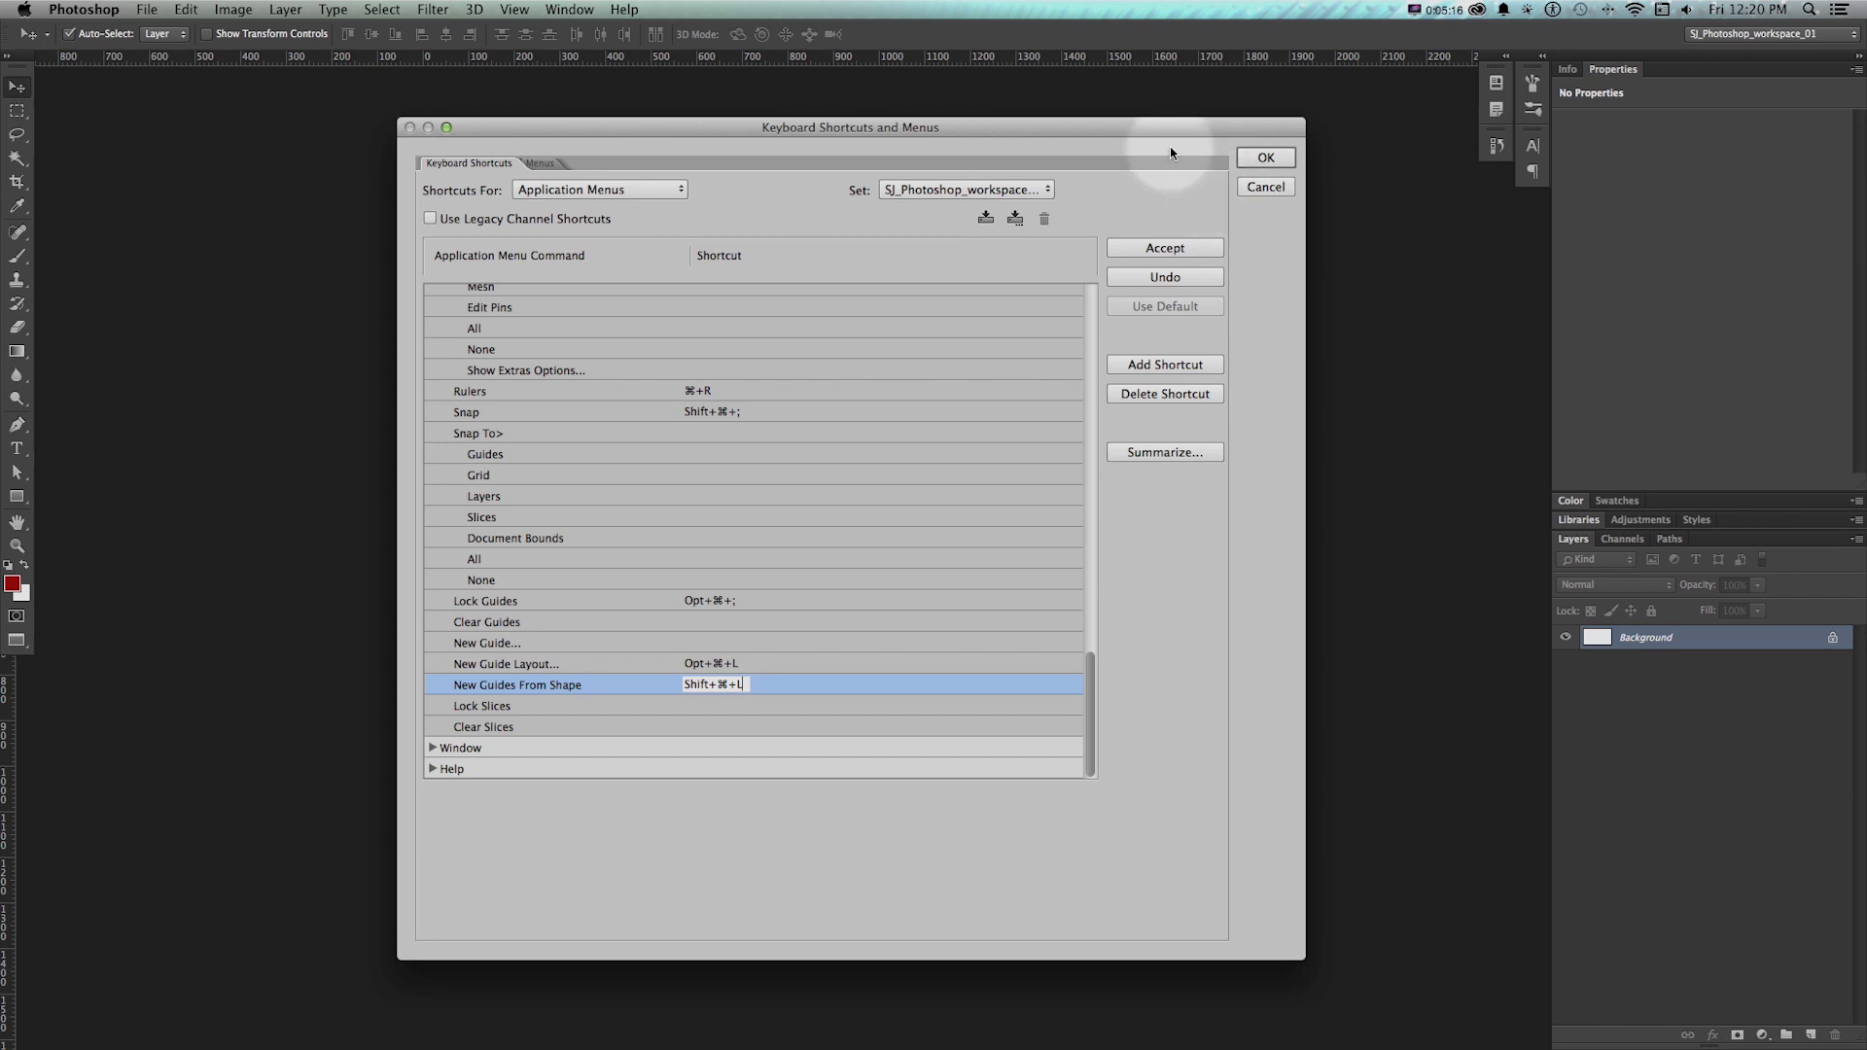
{"action": "left_click", "coordinate": [1198, 125]}
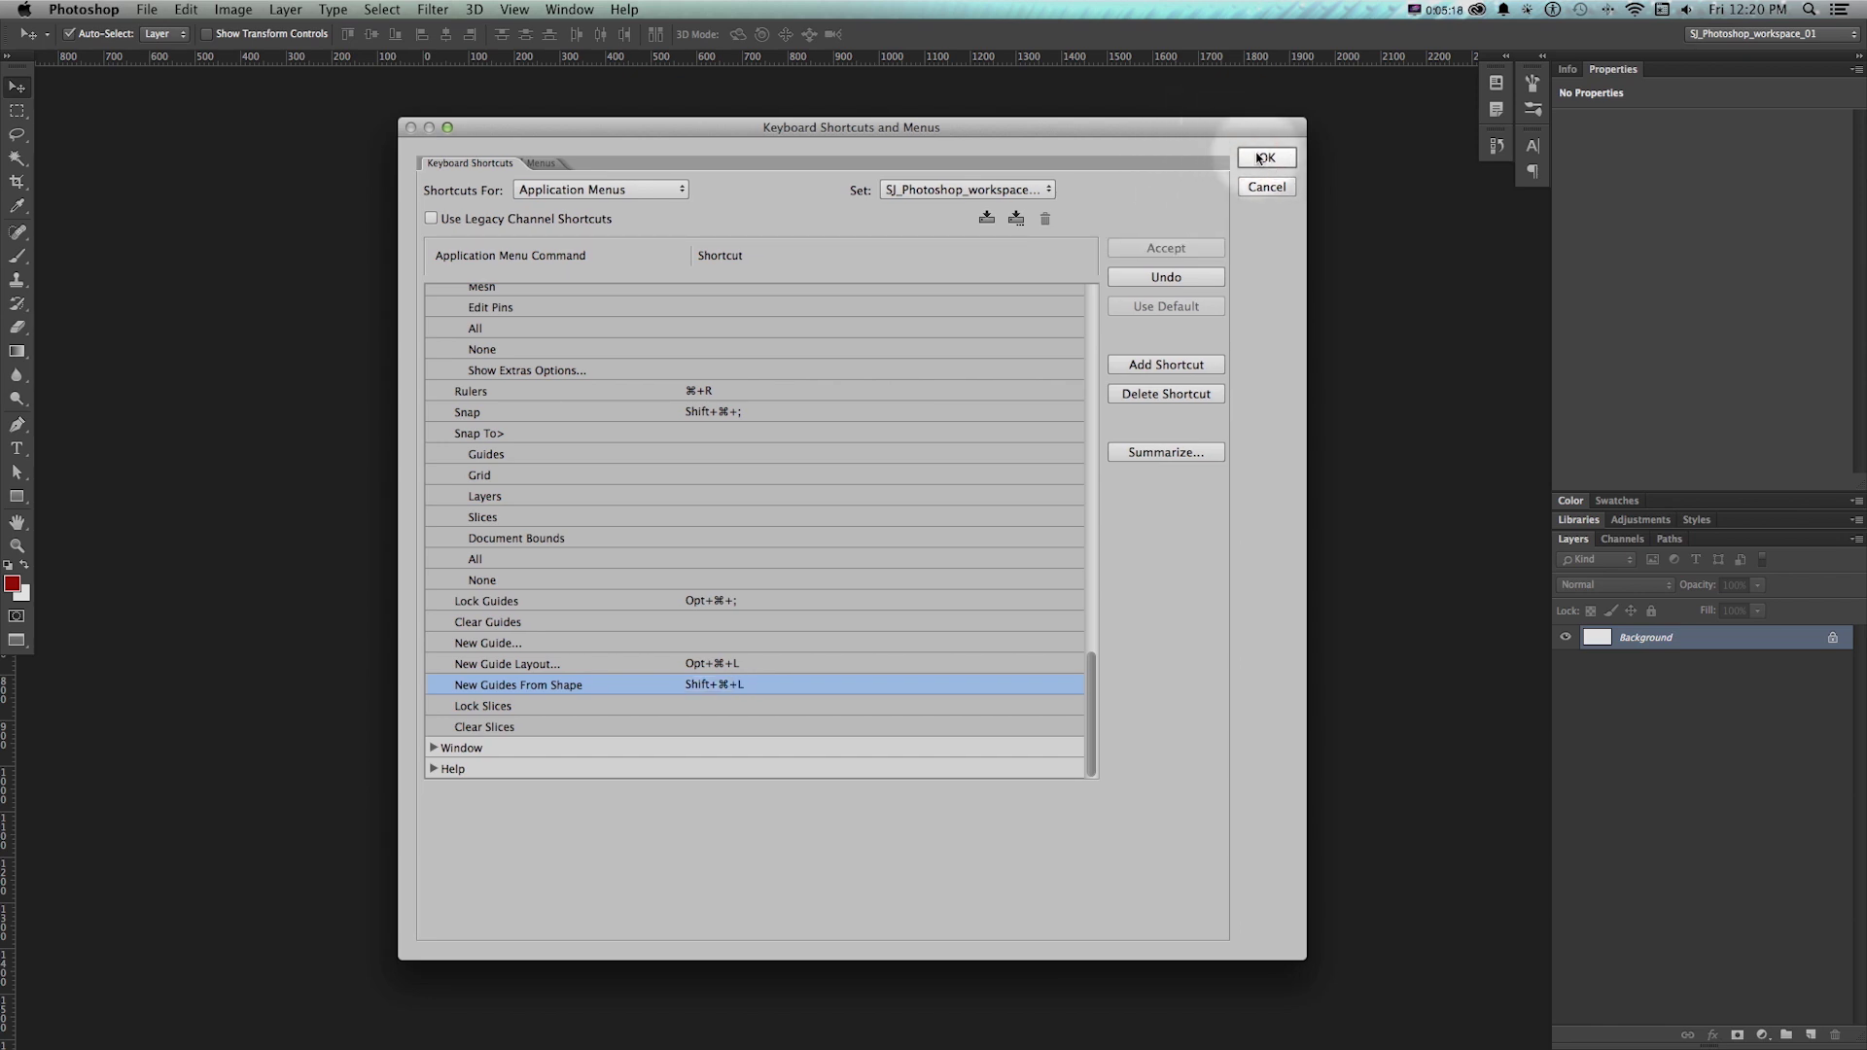
{"action": "left_click", "coordinate": [1264, 158]}
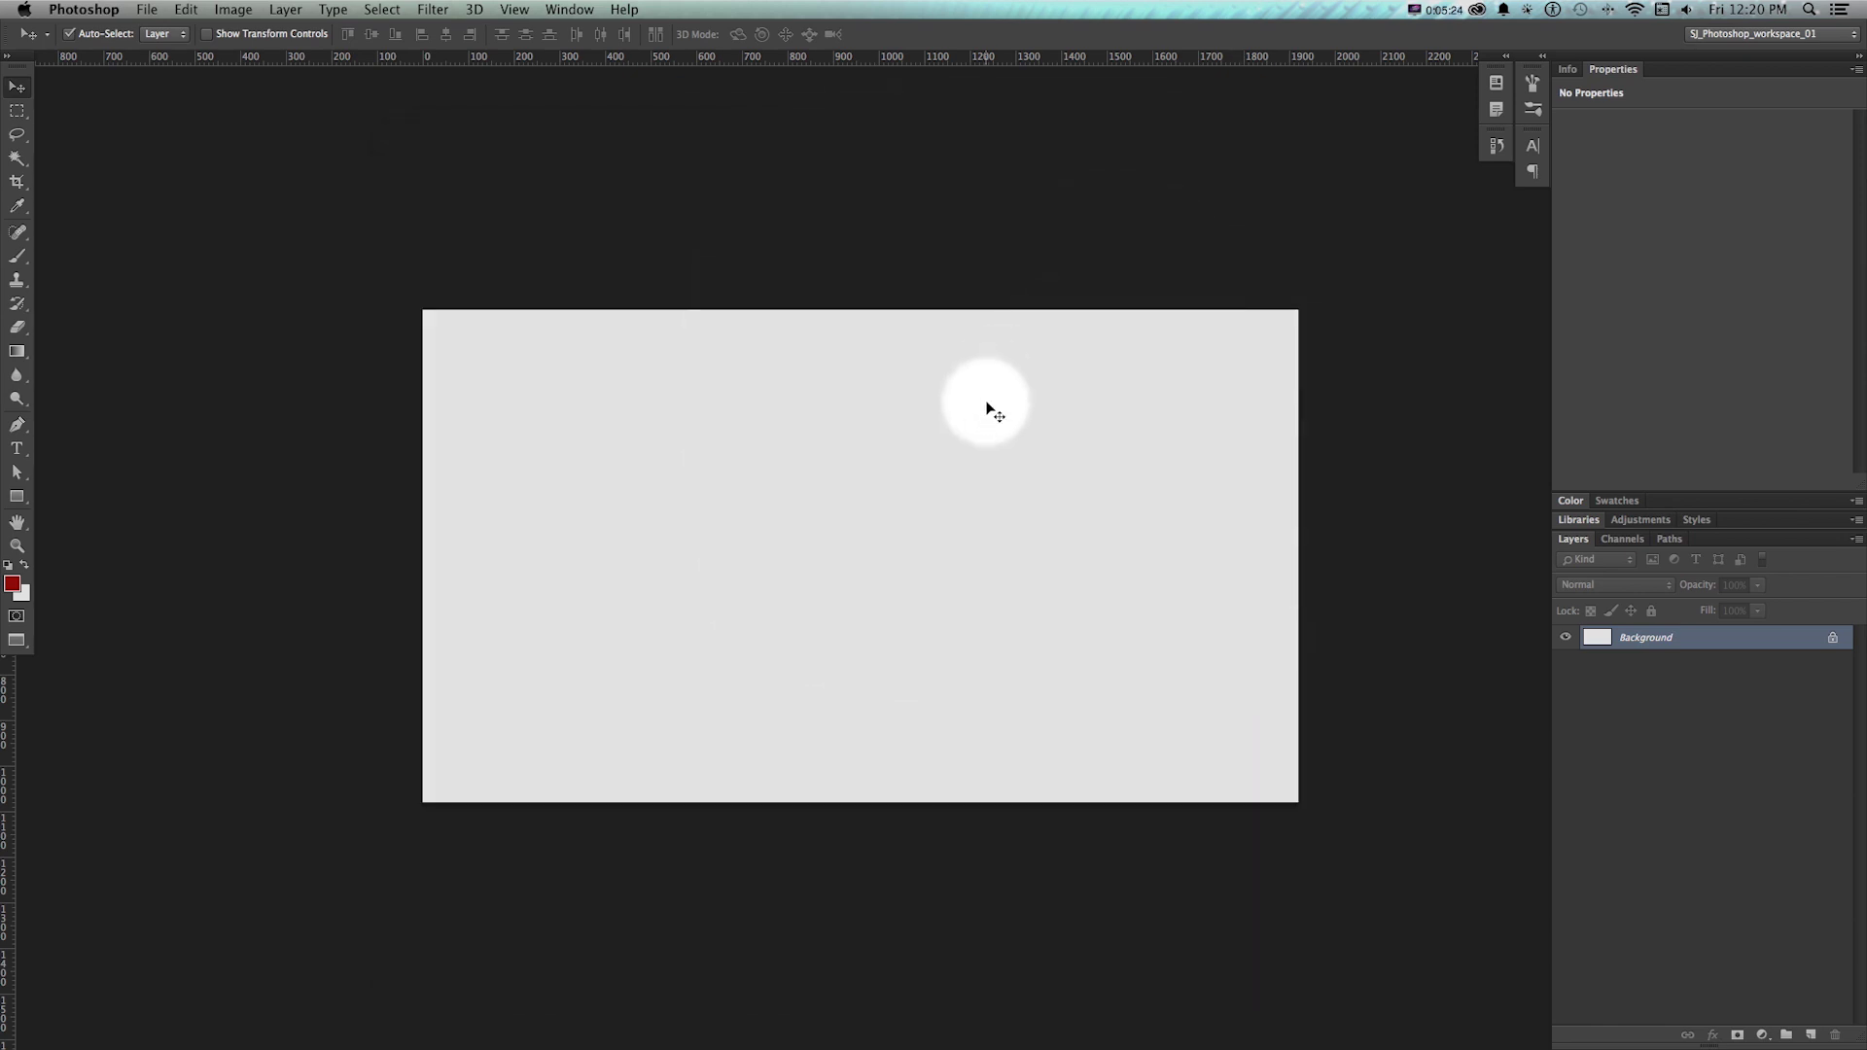
Apply the HD1080 guide layout and add guides from a red square at the top-left corner
{"action": "key", "text": "alt+super+l"}
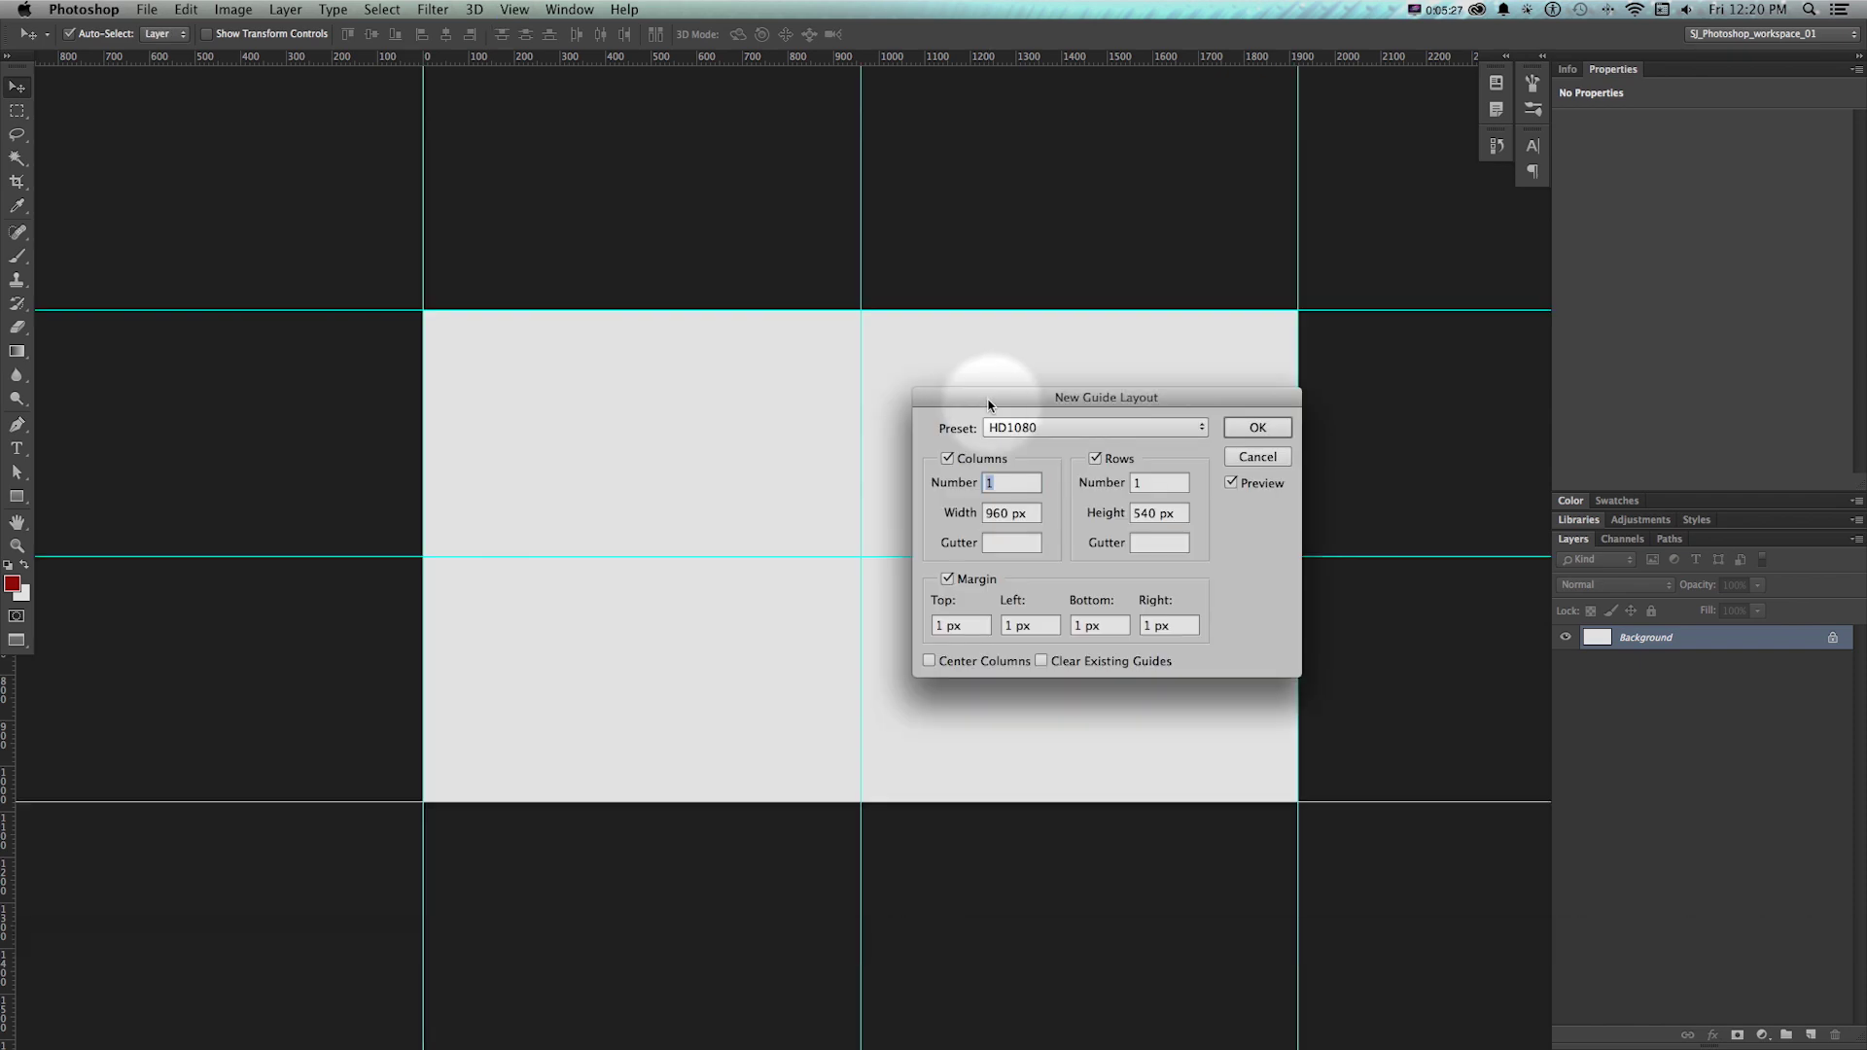
{"action": "key", "text": "Return"}
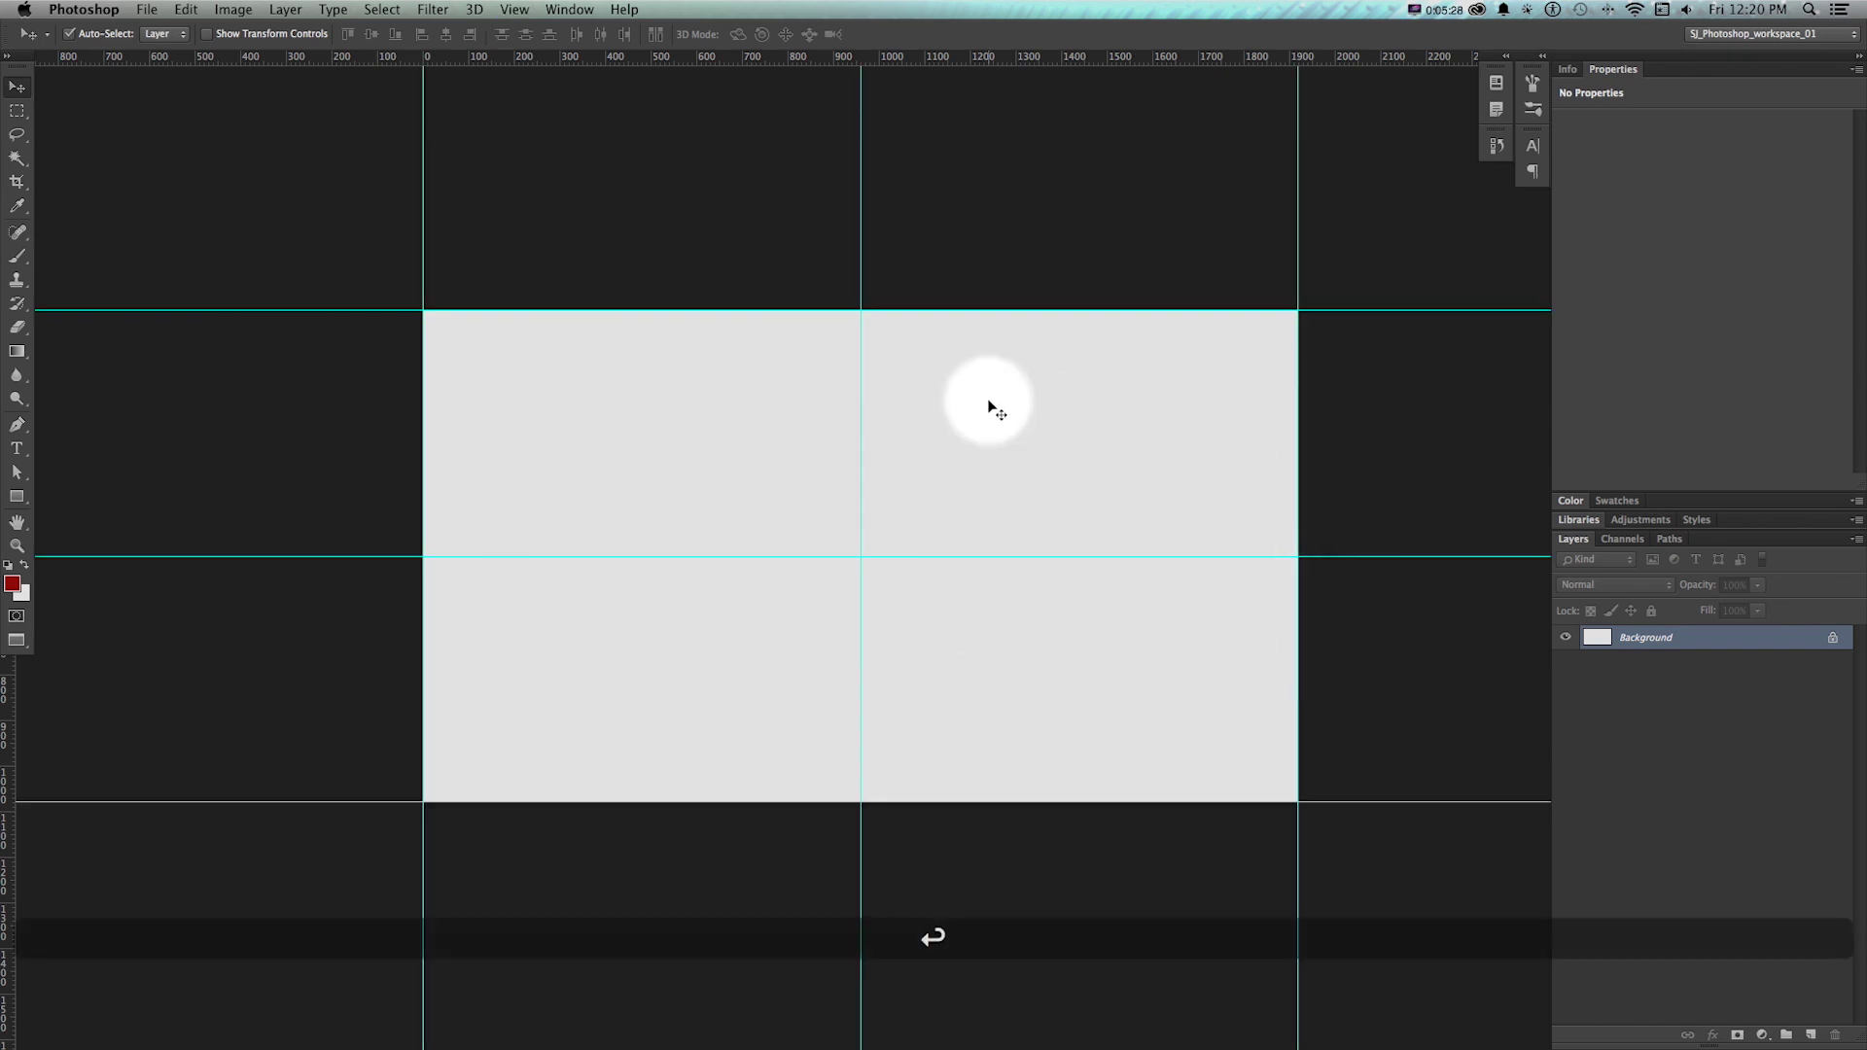
{"action": "left_click", "coordinate": [14, 493]}
{"action": "left_click_drag", "start_coordinate": [430, 312], "coordinate": [468, 354]}
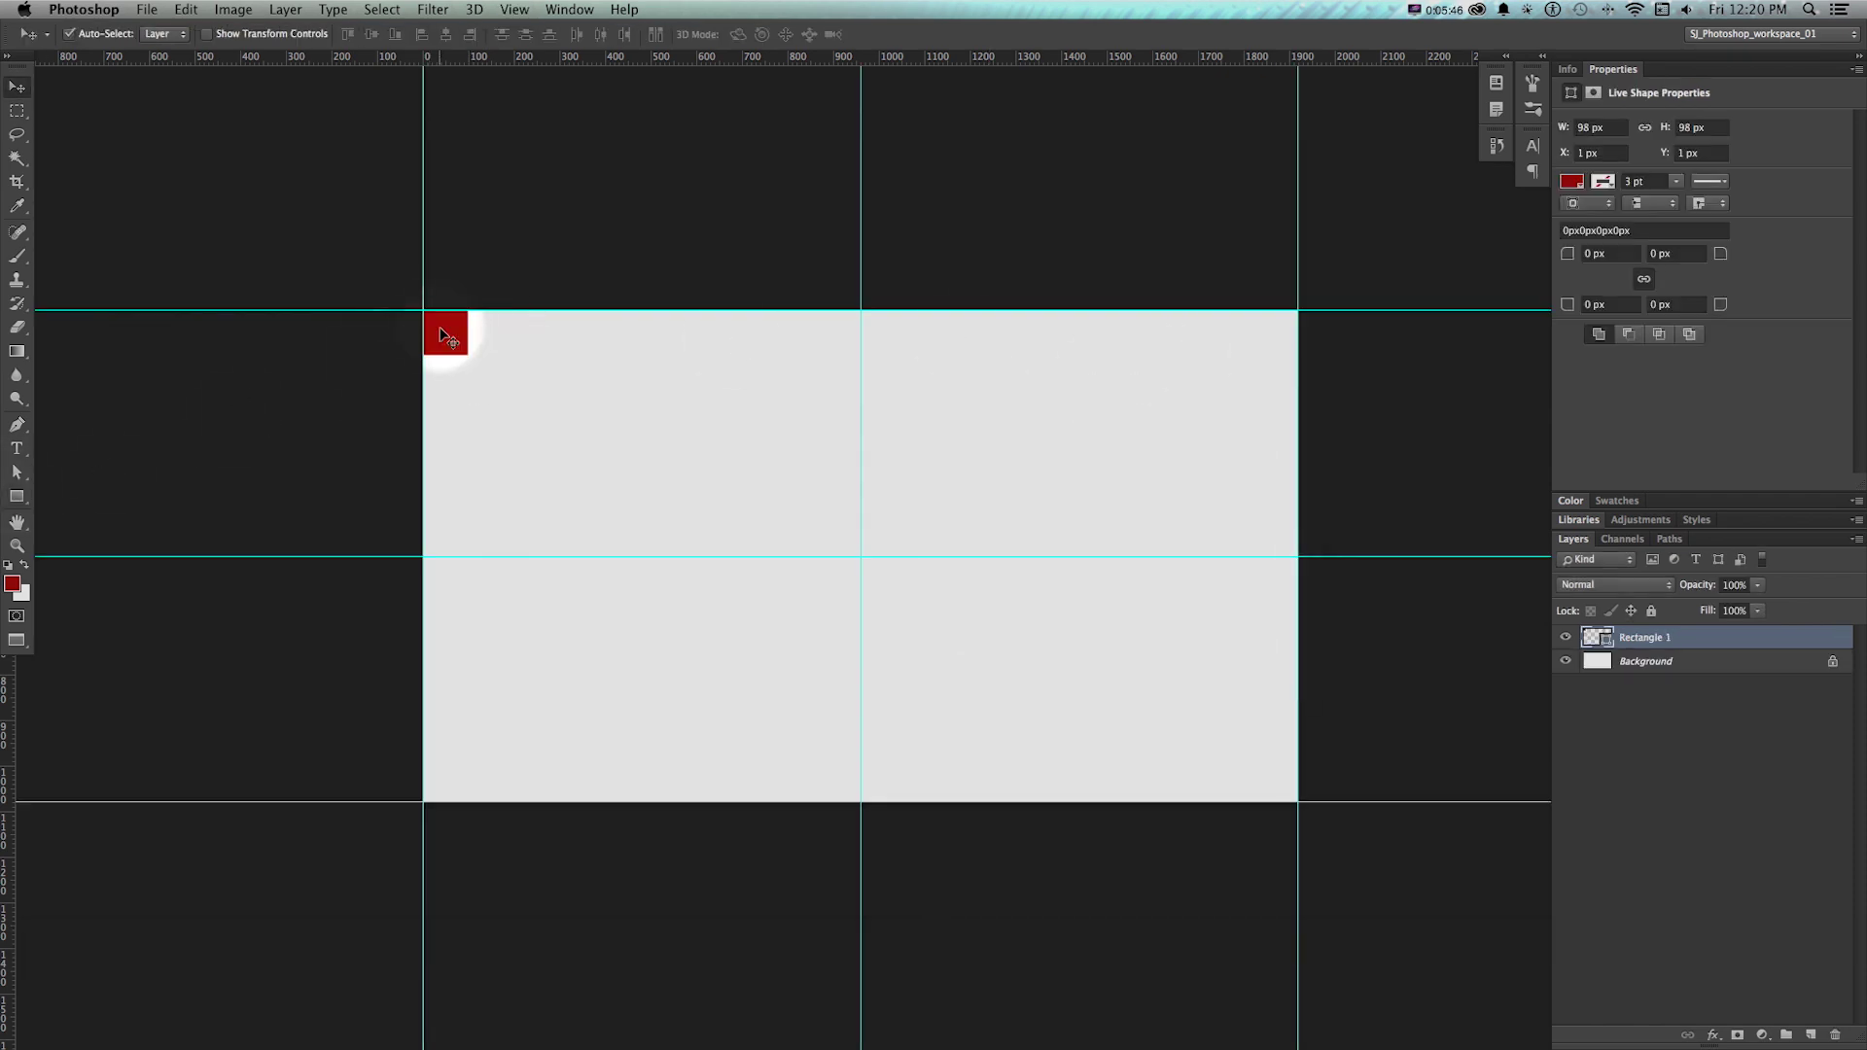
{"action": "key", "text": "shift+super+l"}
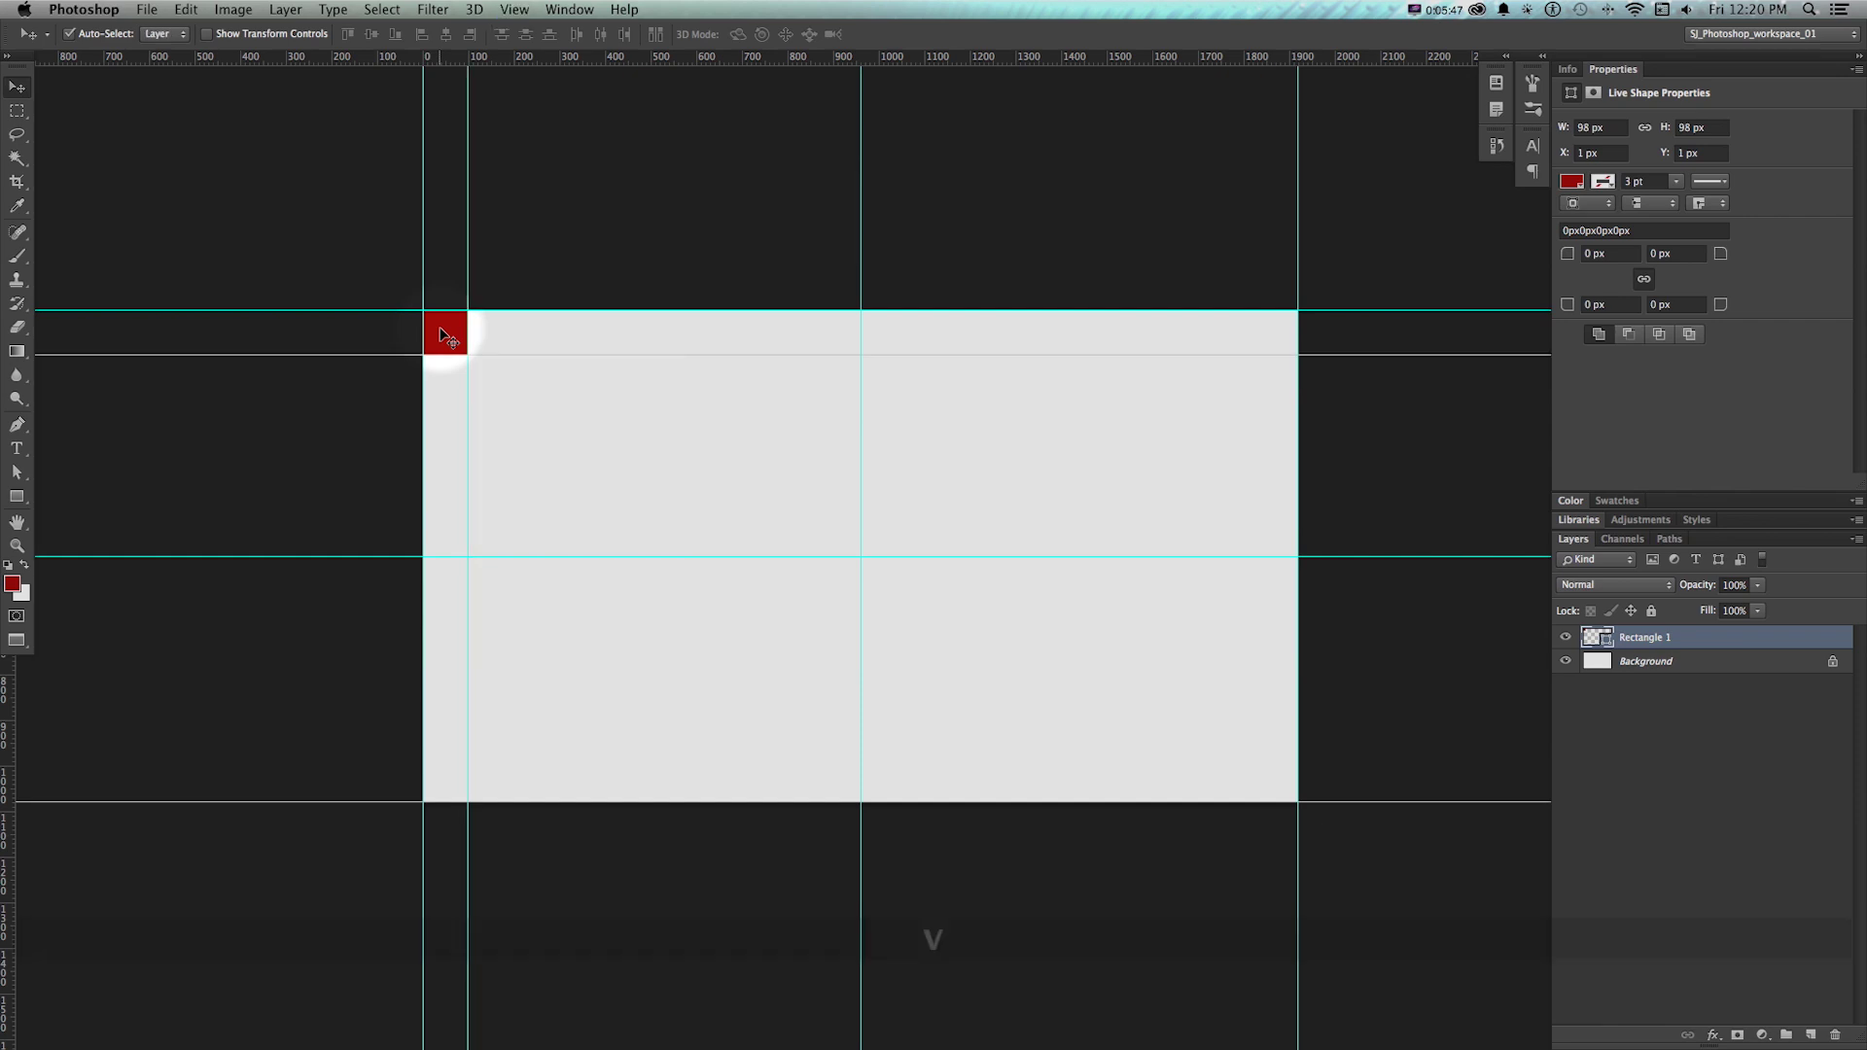
Move the square to the bottom-right corner and add guides around its new position
{"action": "left_click_drag", "start_coordinate": [442, 336], "coordinate": [445, 782]}
{"action": "key", "text": "shift+super+l"}
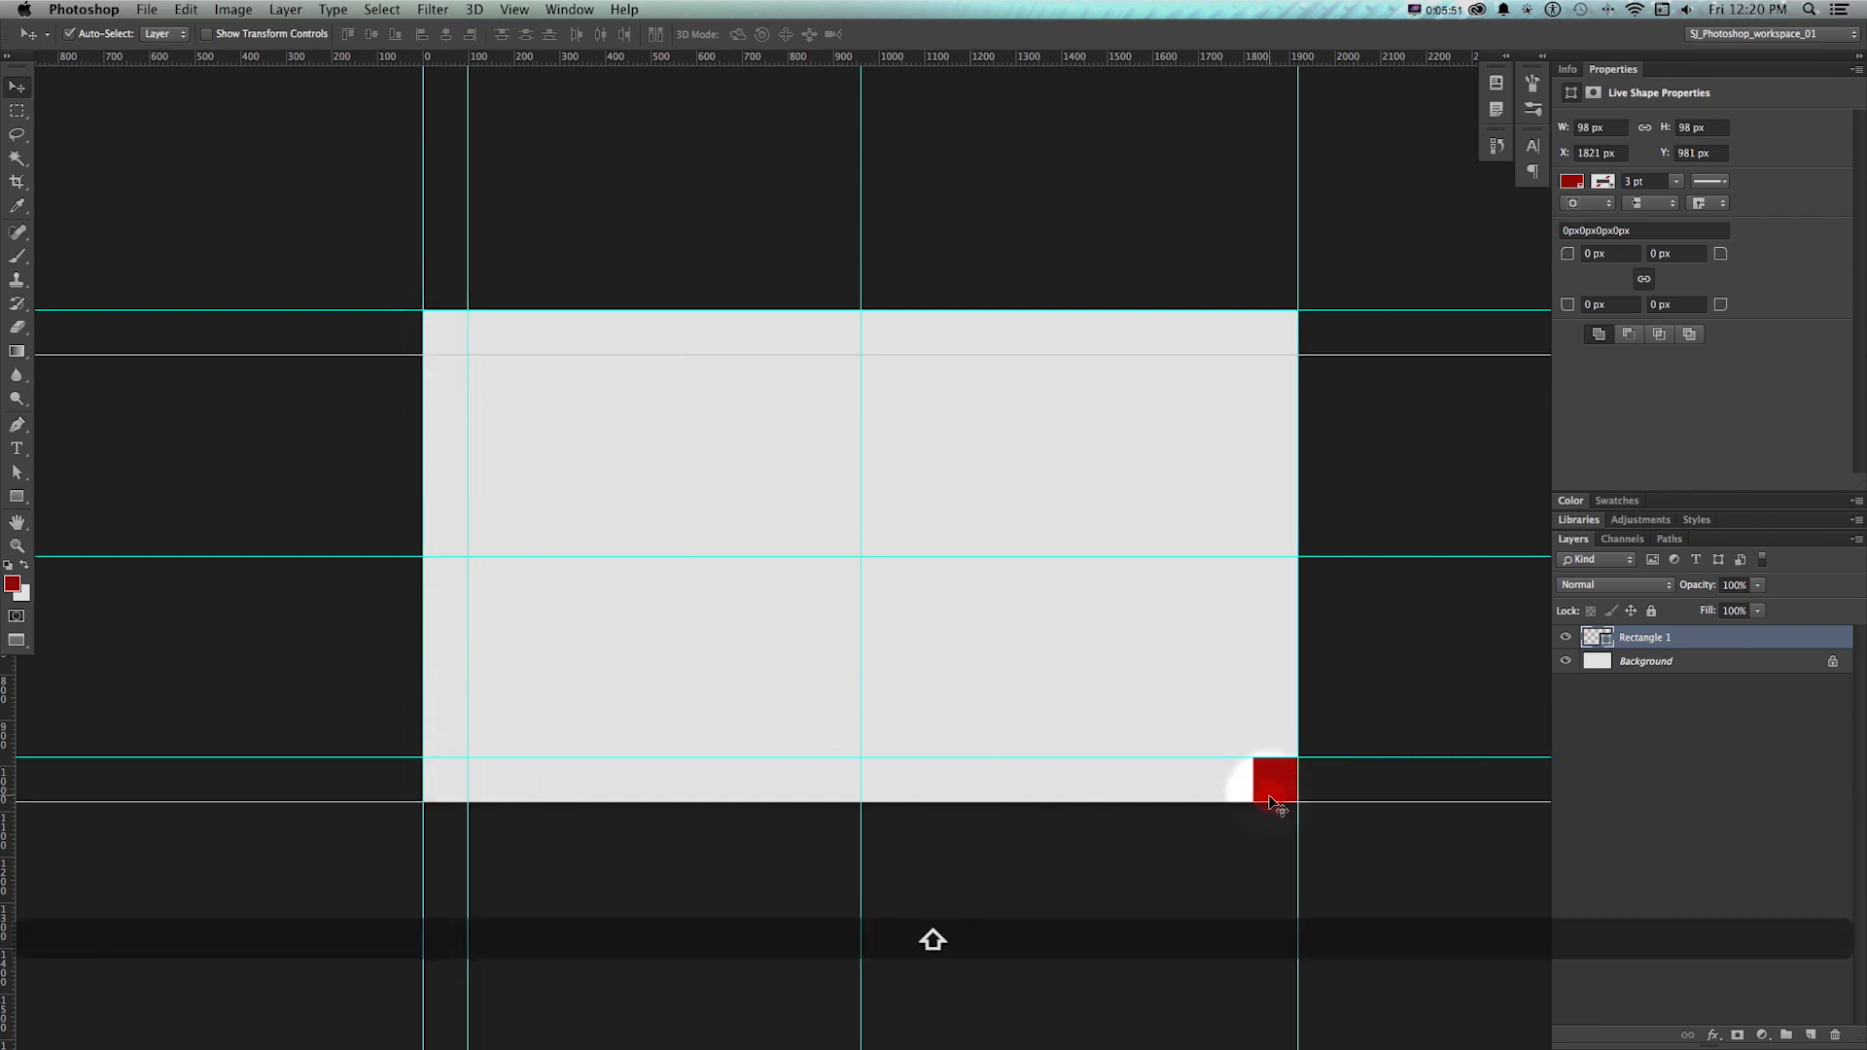
{"action": "key", "text": "shift+super+l"}
{"action": "left_click_drag", "start_coordinate": [1264, 799], "coordinate": [1255, 379]}
{"action": "key", "text": "super+z"}
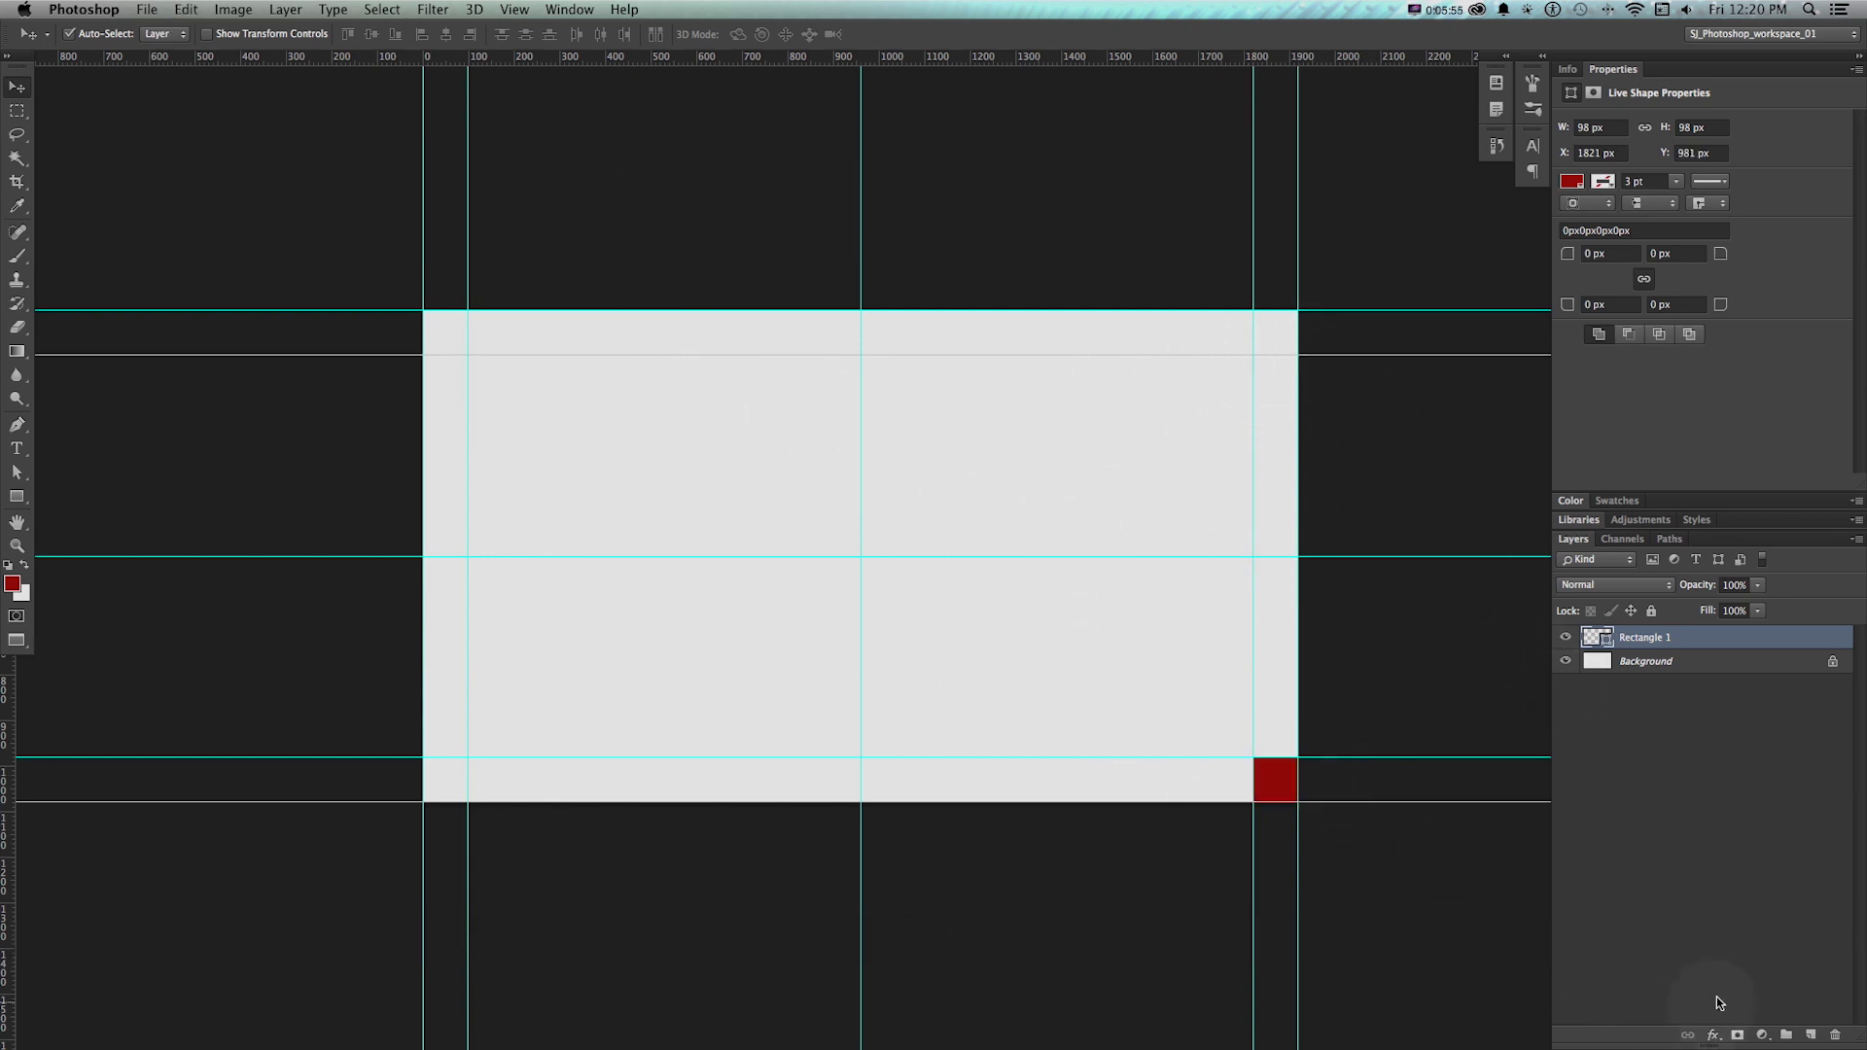
Delete the square's layer and create a new 1920×1080 document
{"action": "left_click", "coordinate": [1836, 1037], "text": "alt"}
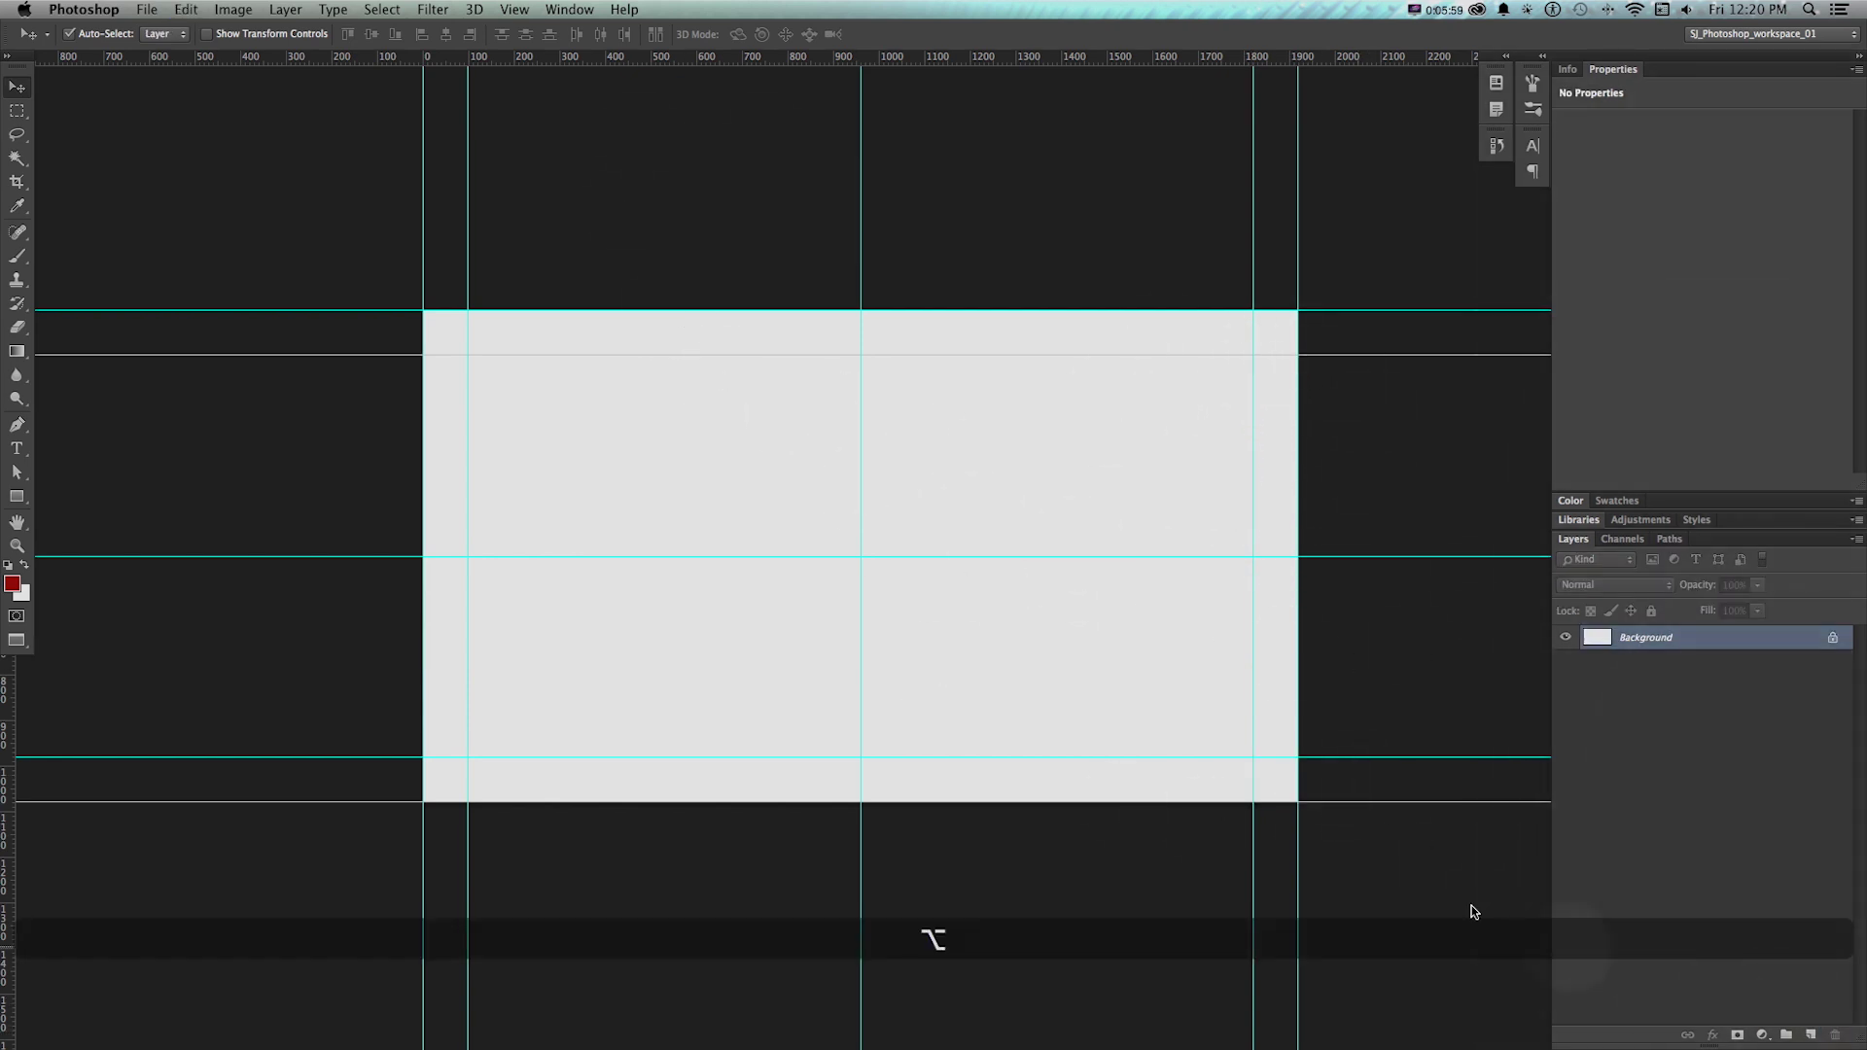
{"action": "key", "text": "super+n"}
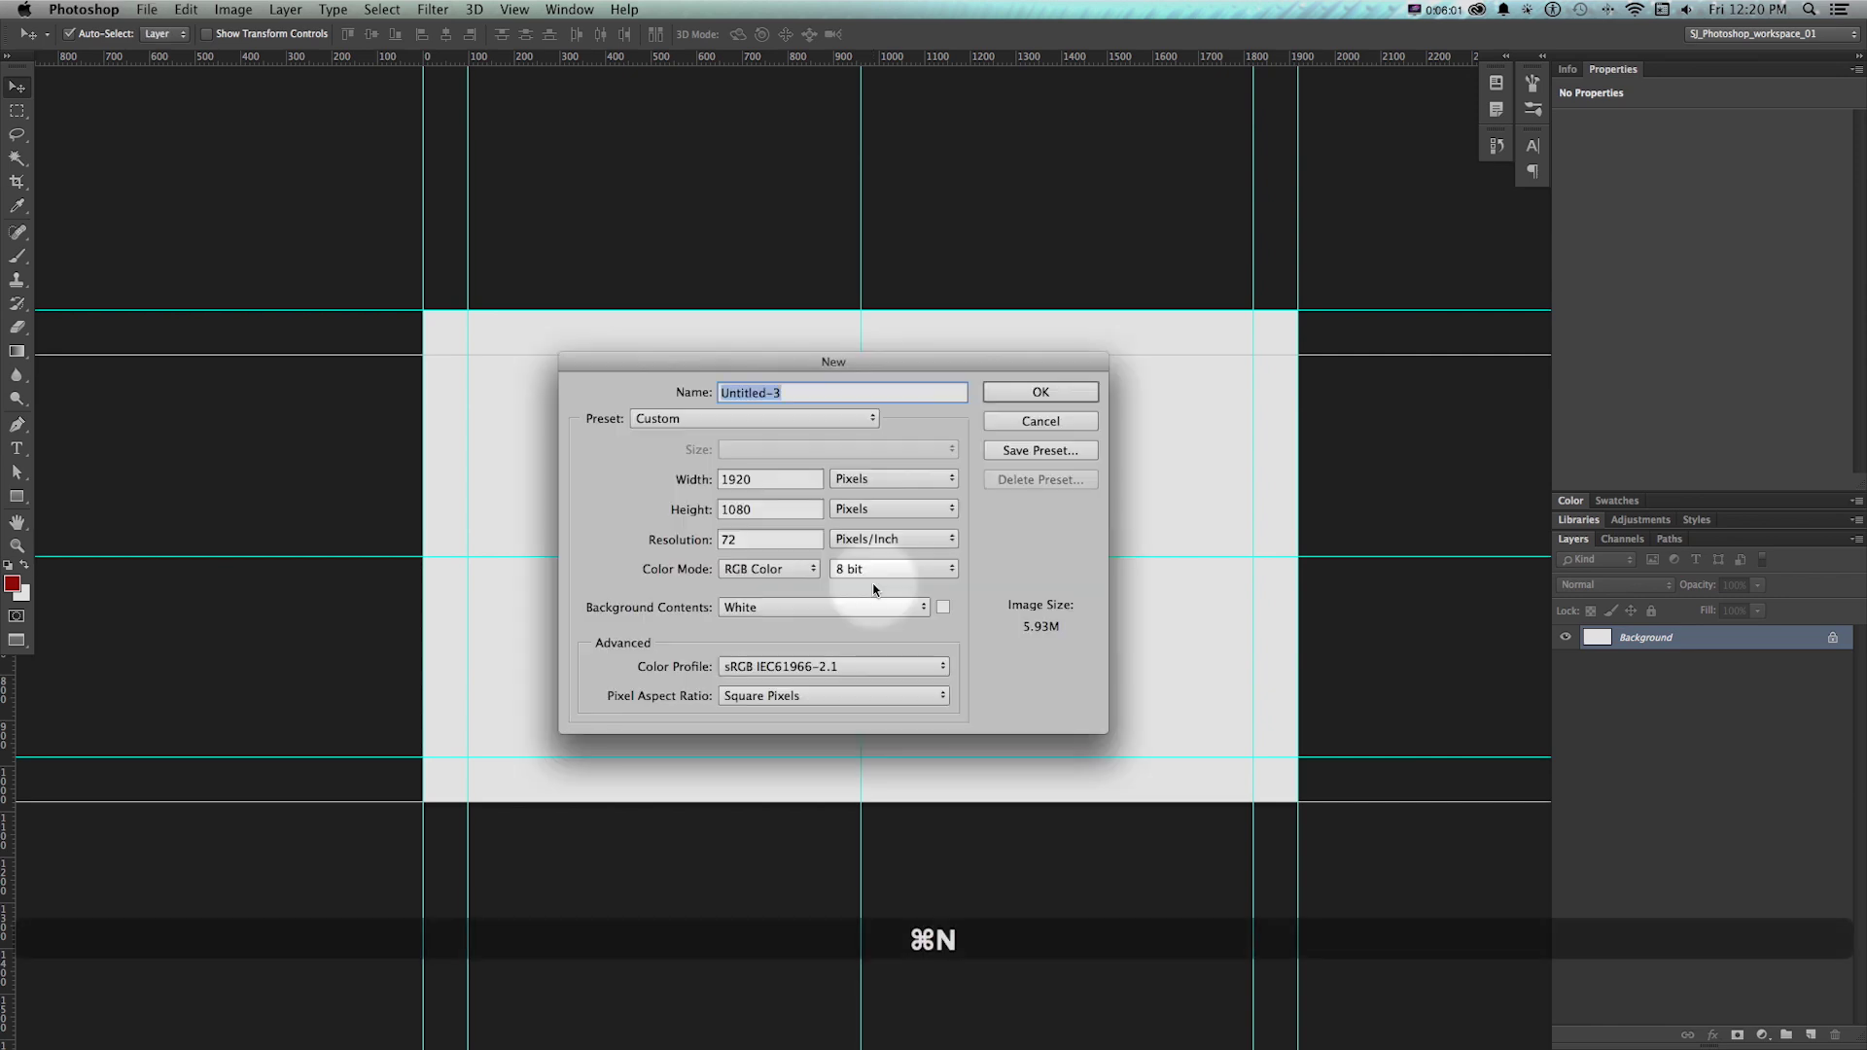
{"action": "key", "text": "Return"}
Apply the HD1080 guide layout to the new document, then select the Ellipse tool
{"action": "key", "text": "alt+super+l"}
{"action": "key", "text": "Return"}
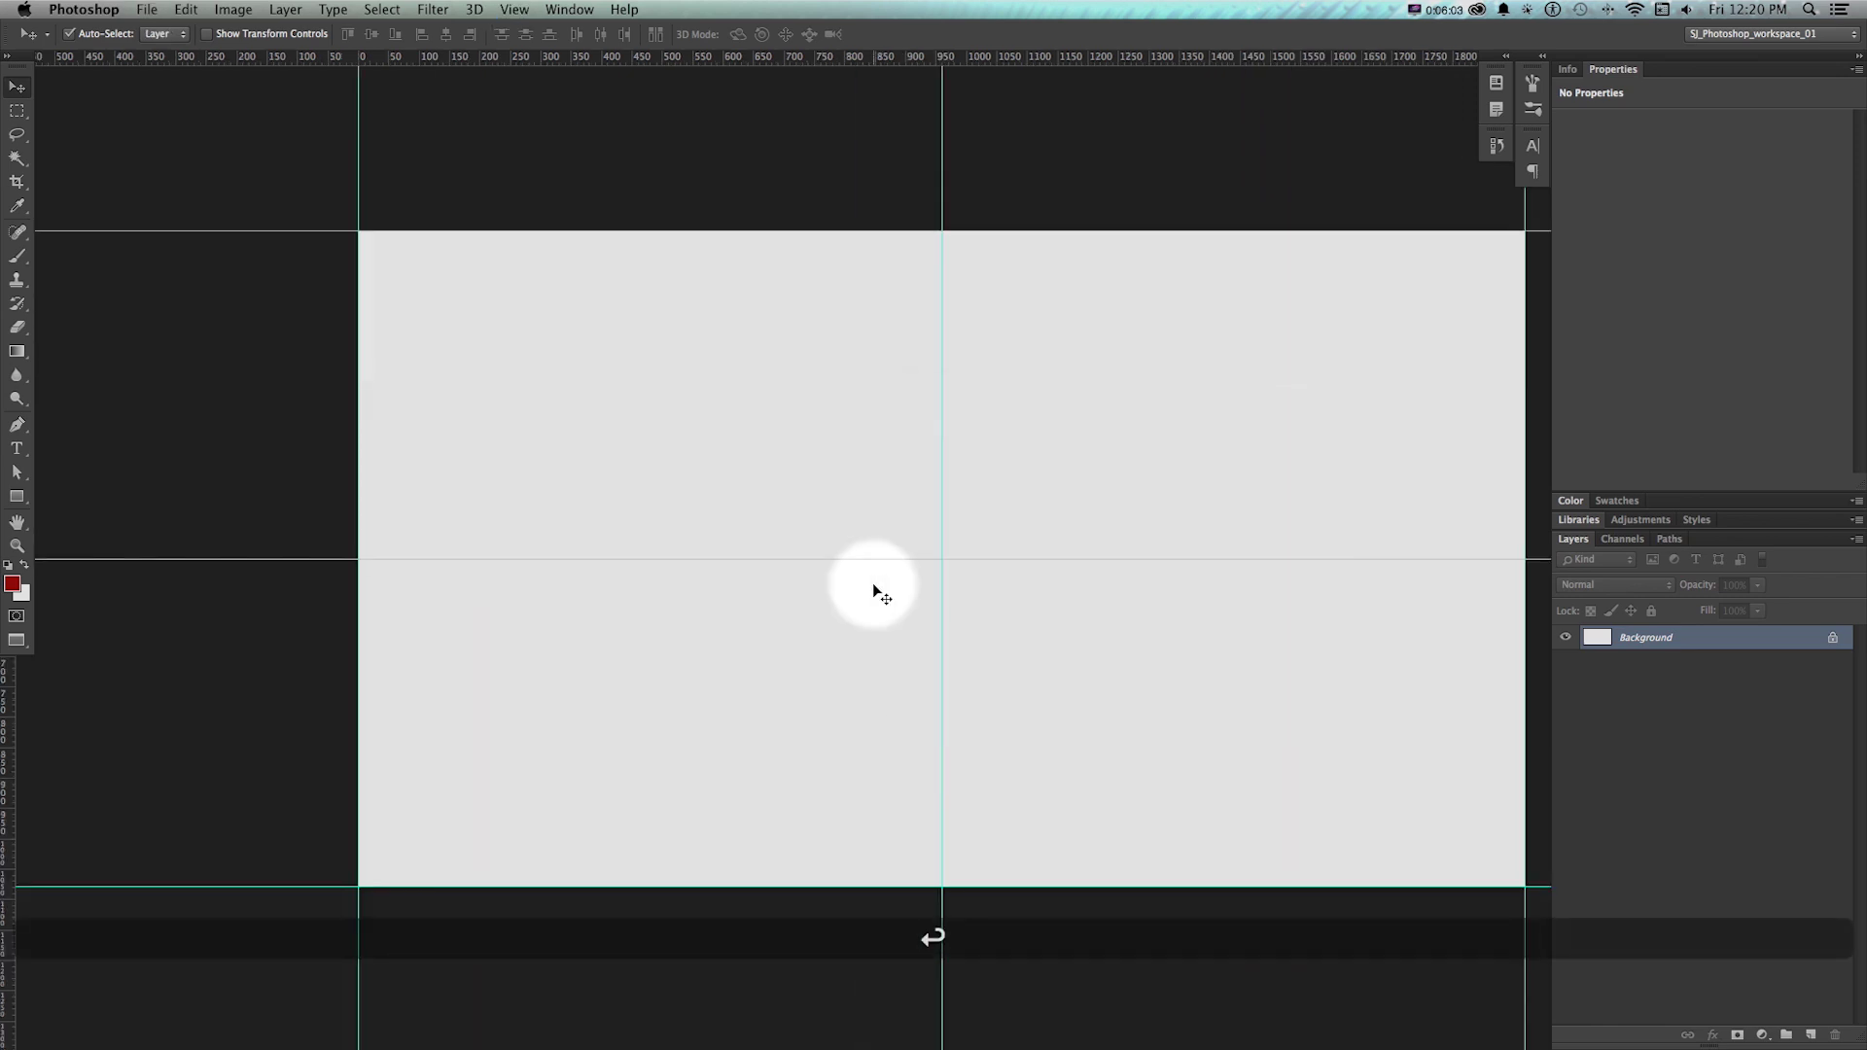
{"action": "key", "text": "super+minus"}
{"action": "left_click", "coordinate": [475, 9]}
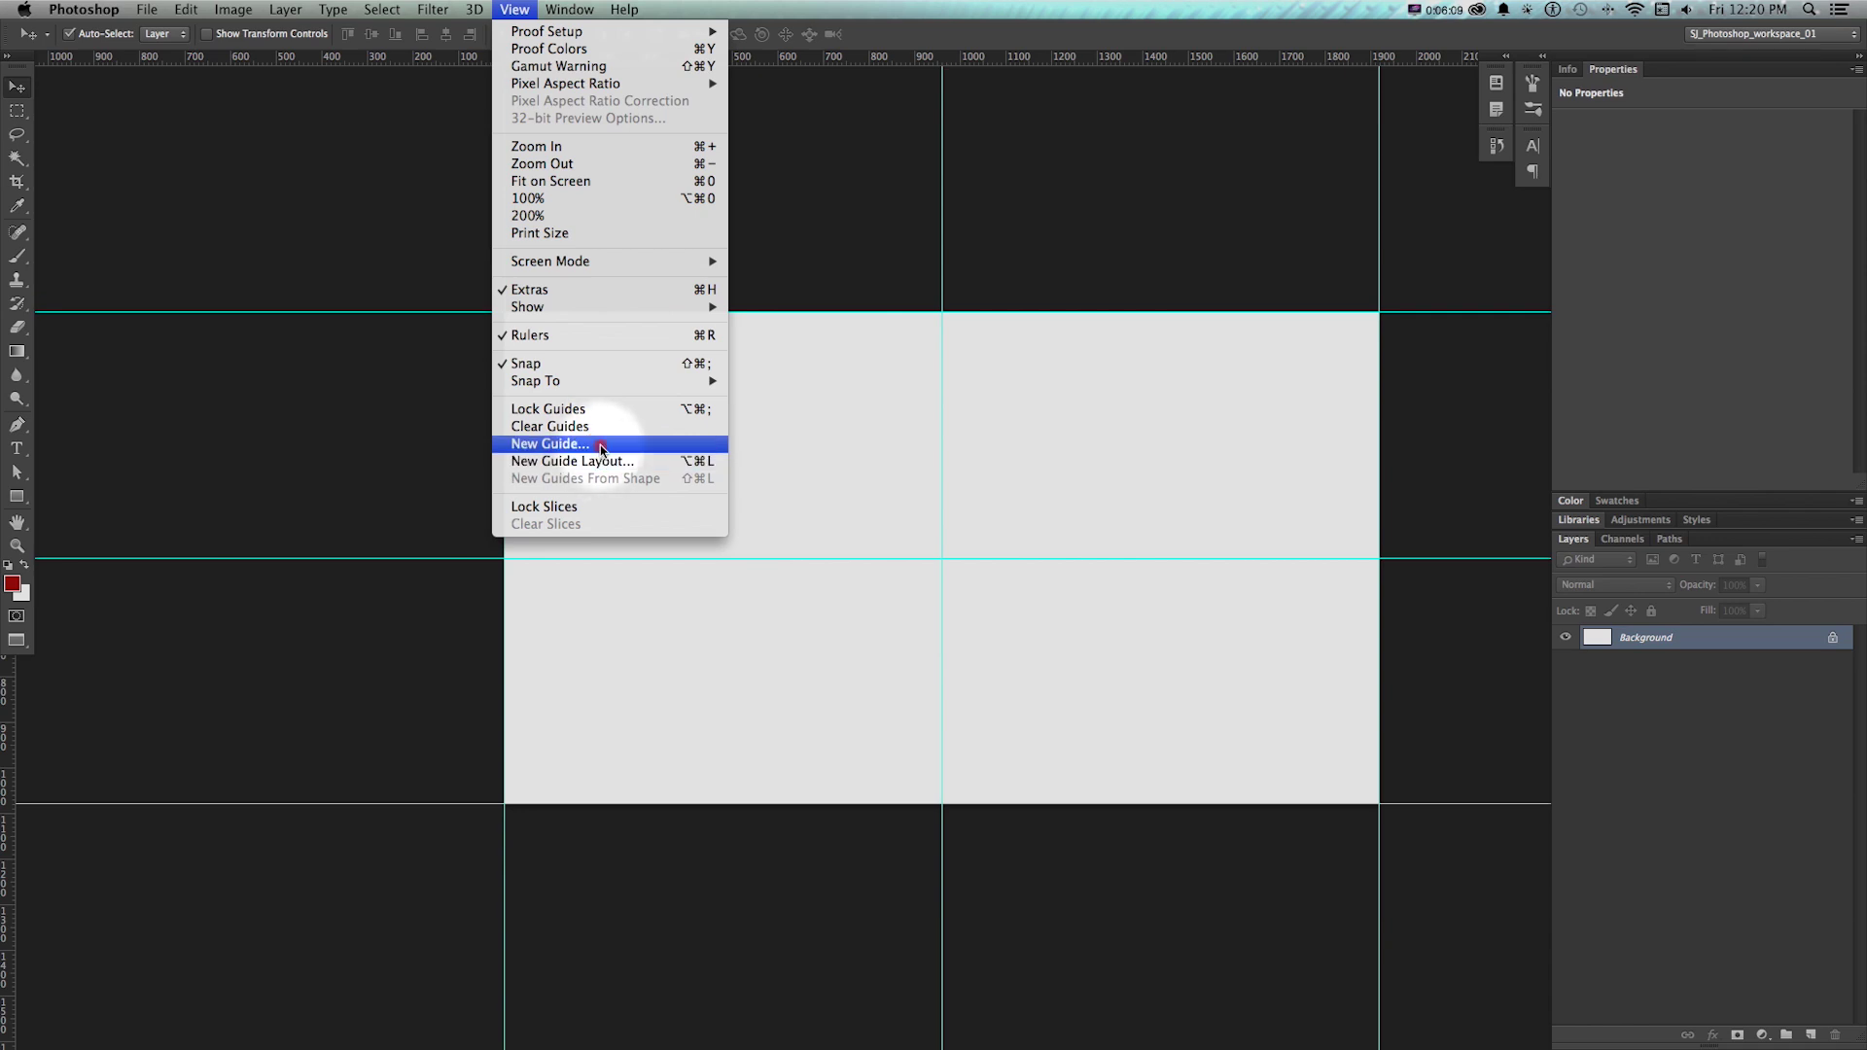
{"action": "left_click", "coordinate": [598, 462]}
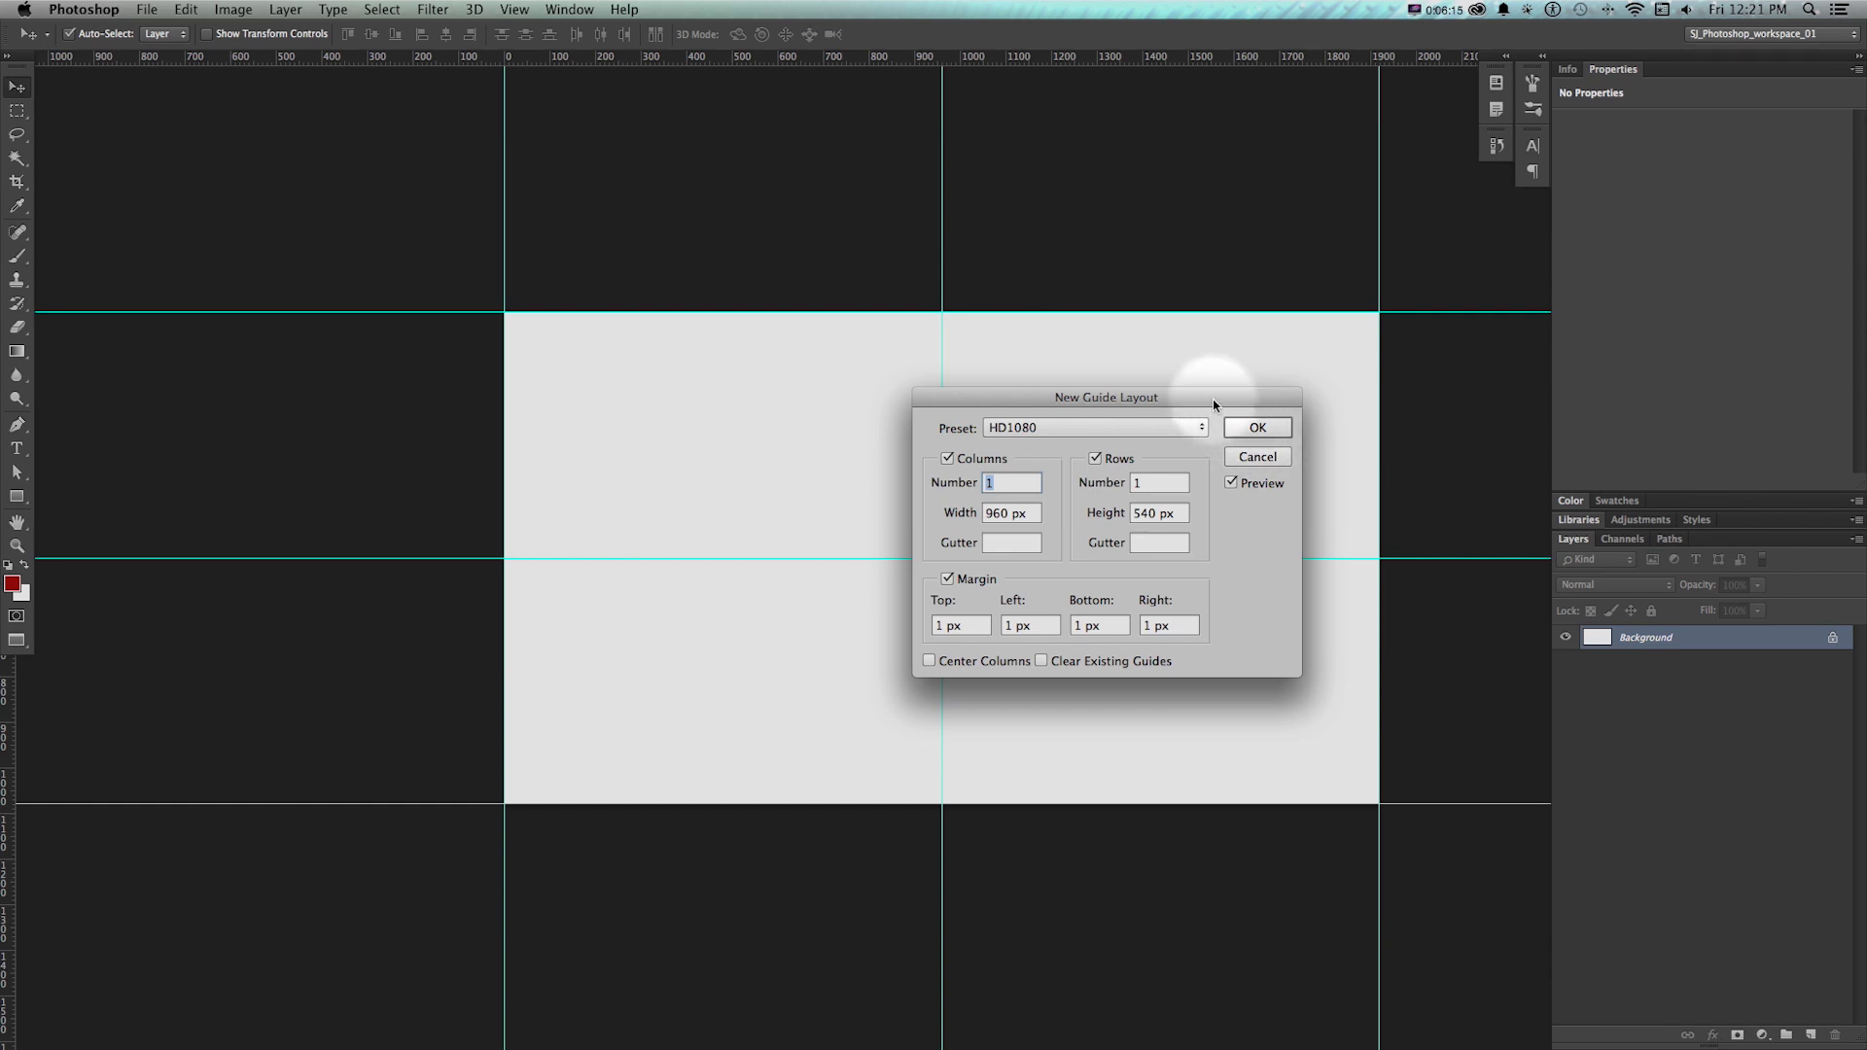
{"action": "left_click_drag", "start_coordinate": [1212, 399], "coordinate": [772, 385]}
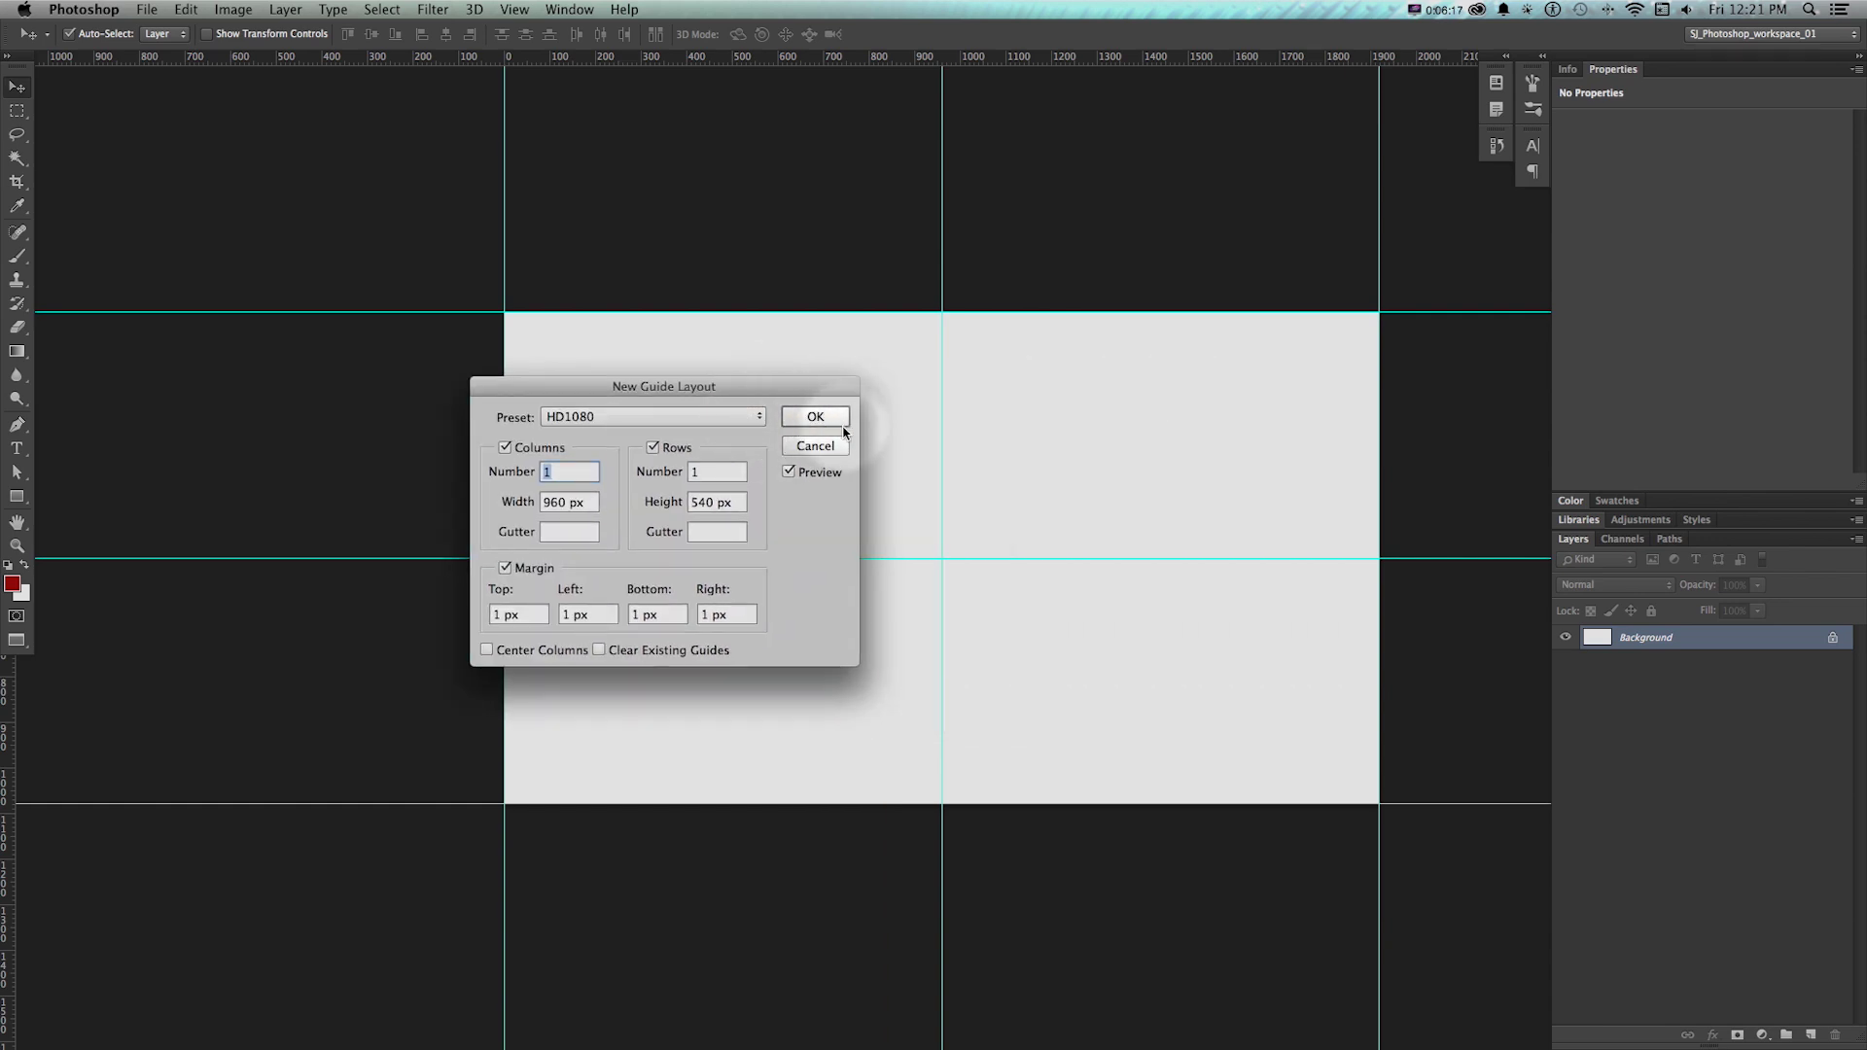
{"action": "left_click", "coordinate": [813, 418]}
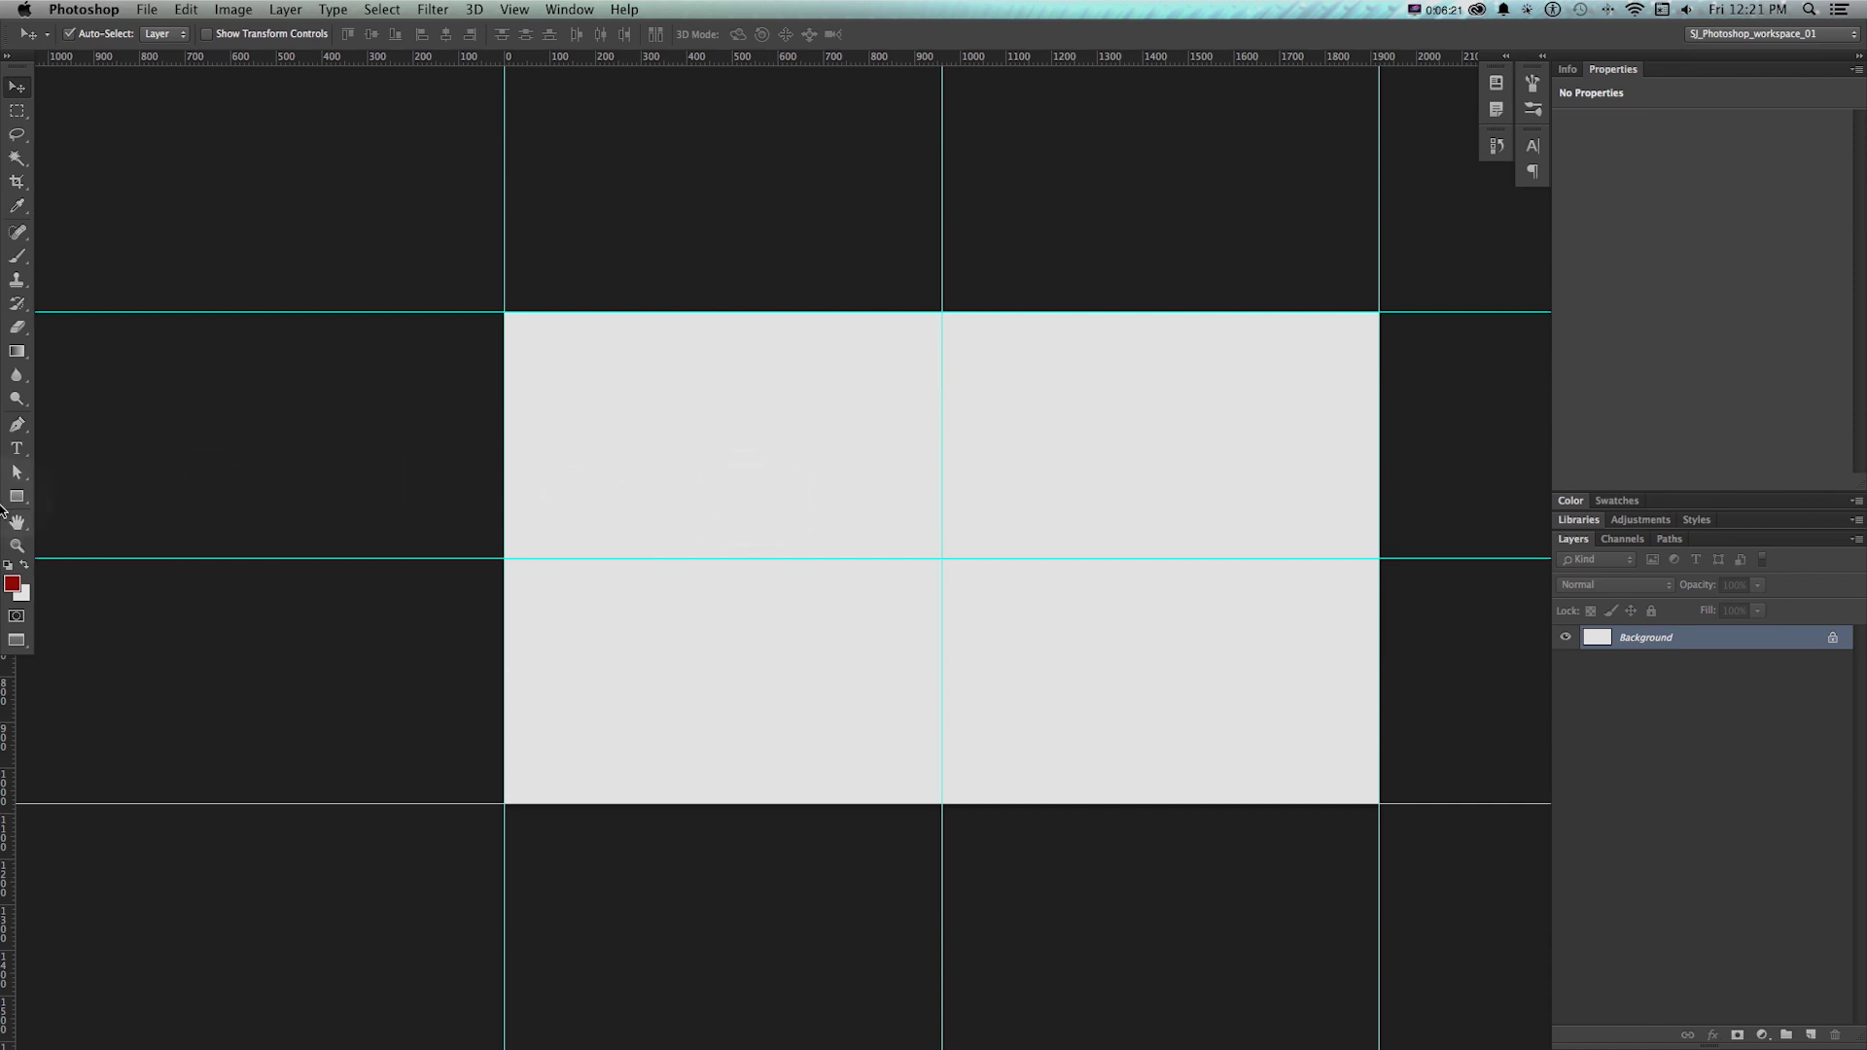
{"action": "left_click", "coordinate": [16, 502]}
{"action": "left_click", "coordinate": [62, 531]}
Draw a red circle on the left, reapply the guide layout, and add guides around its bounds
{"action": "left_click_drag", "start_coordinate": [694, 504], "coordinate": [807, 627]}
{"action": "key", "text": "alt+super+l"}
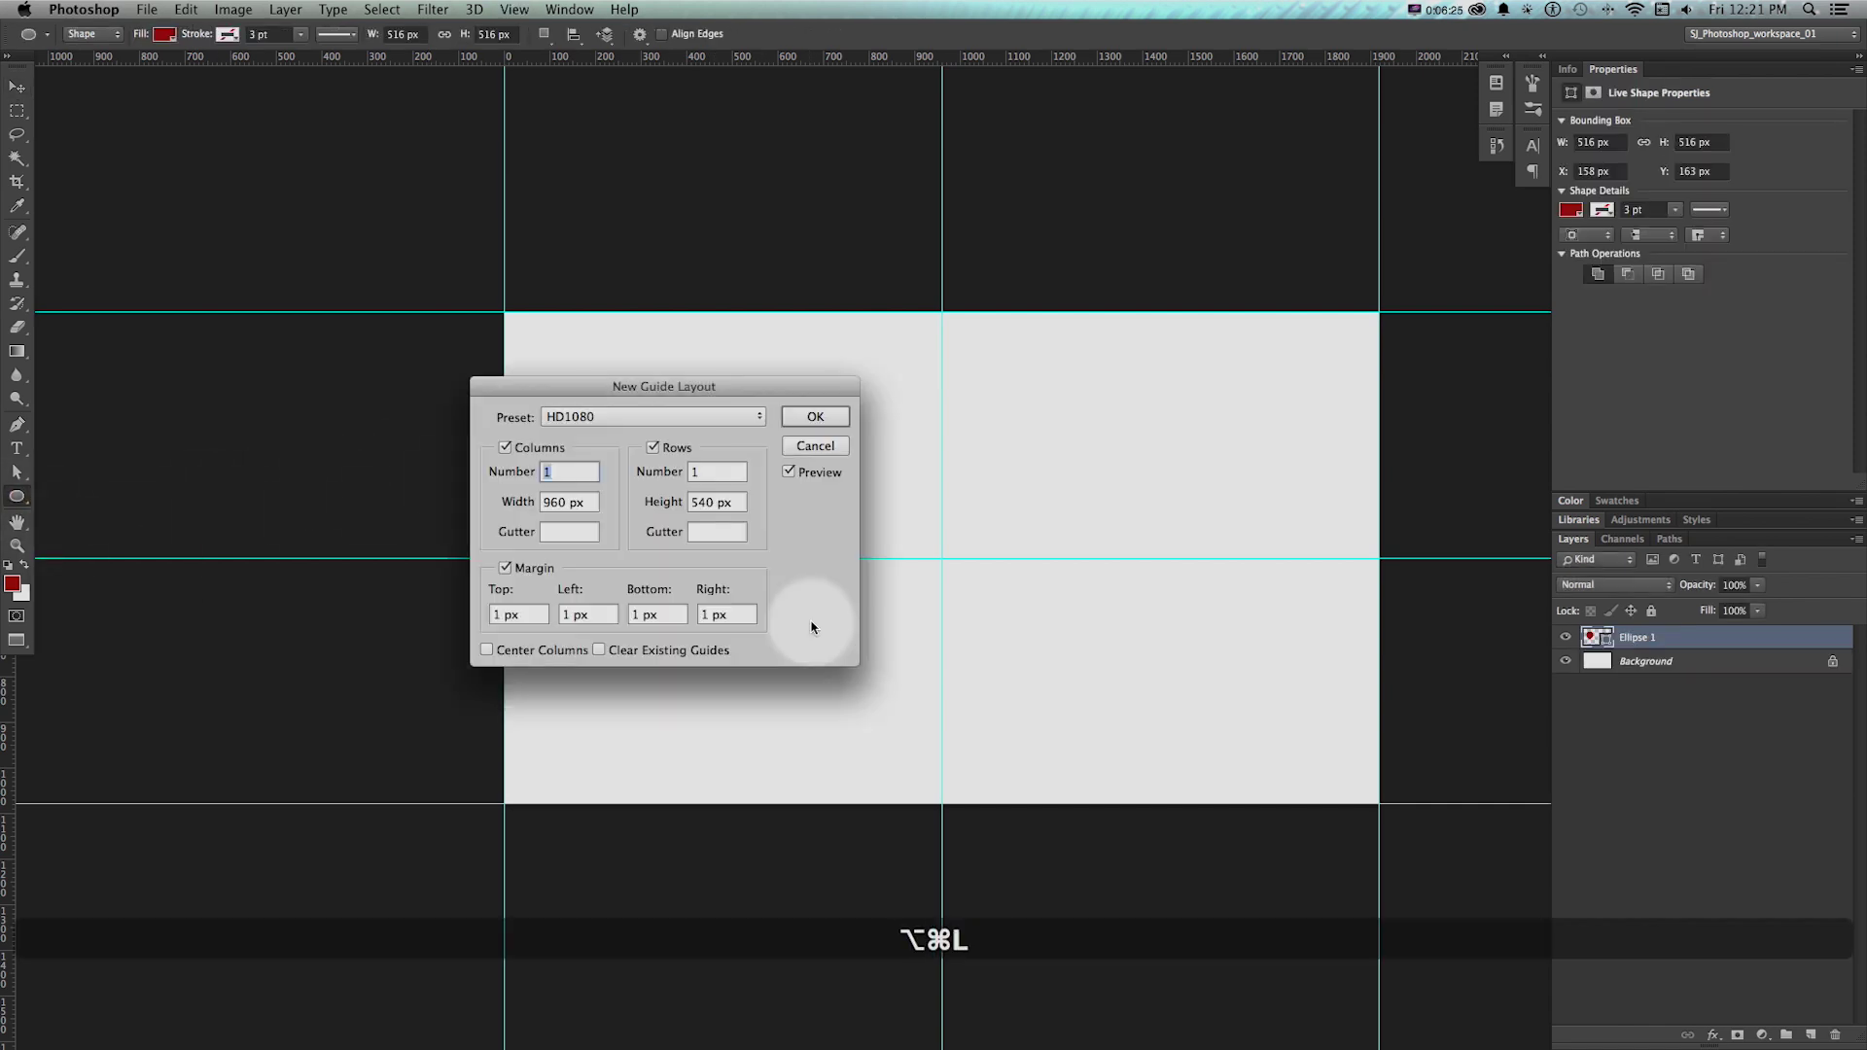
{"action": "key", "text": "Escape"}
{"action": "key", "text": "shift+super+Return"}
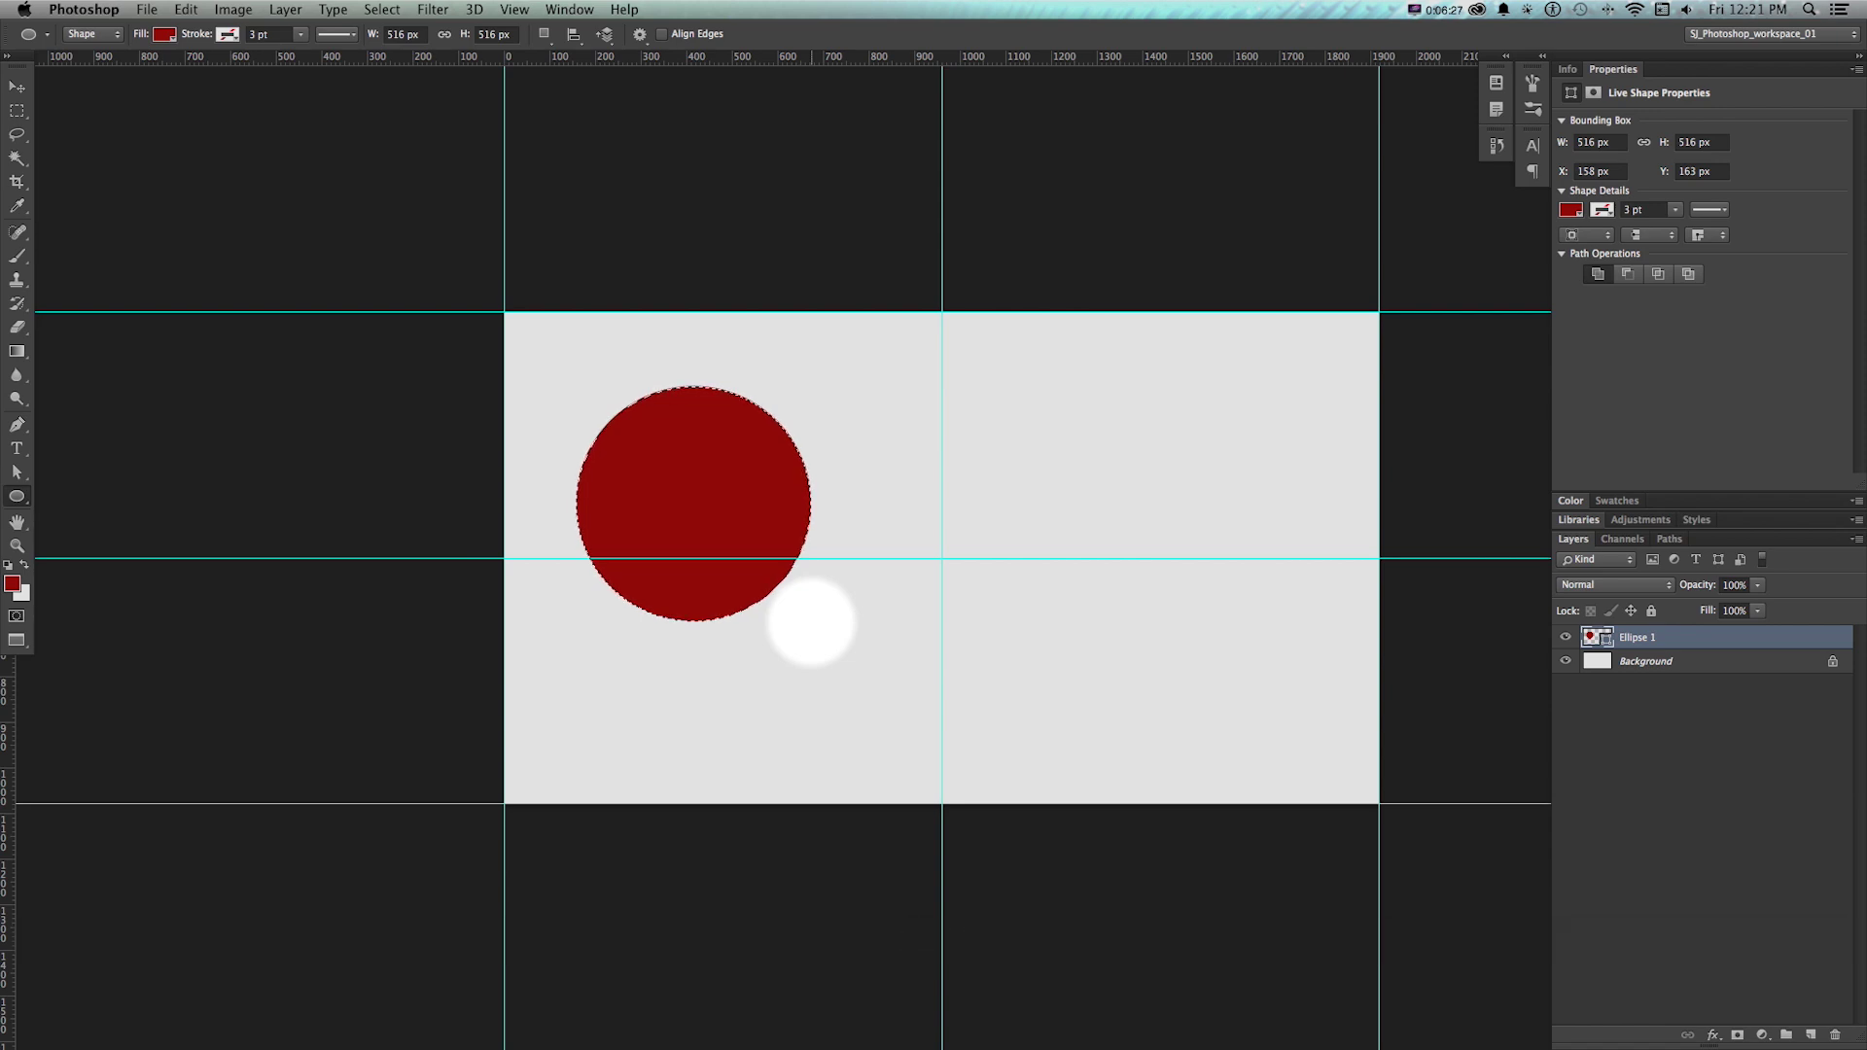
{"action": "key", "text": "super+d"}
{"action": "key", "text": "alt+super+l"}
{"action": "key", "text": "Return"}
{"action": "key", "text": "shift+super+l"}
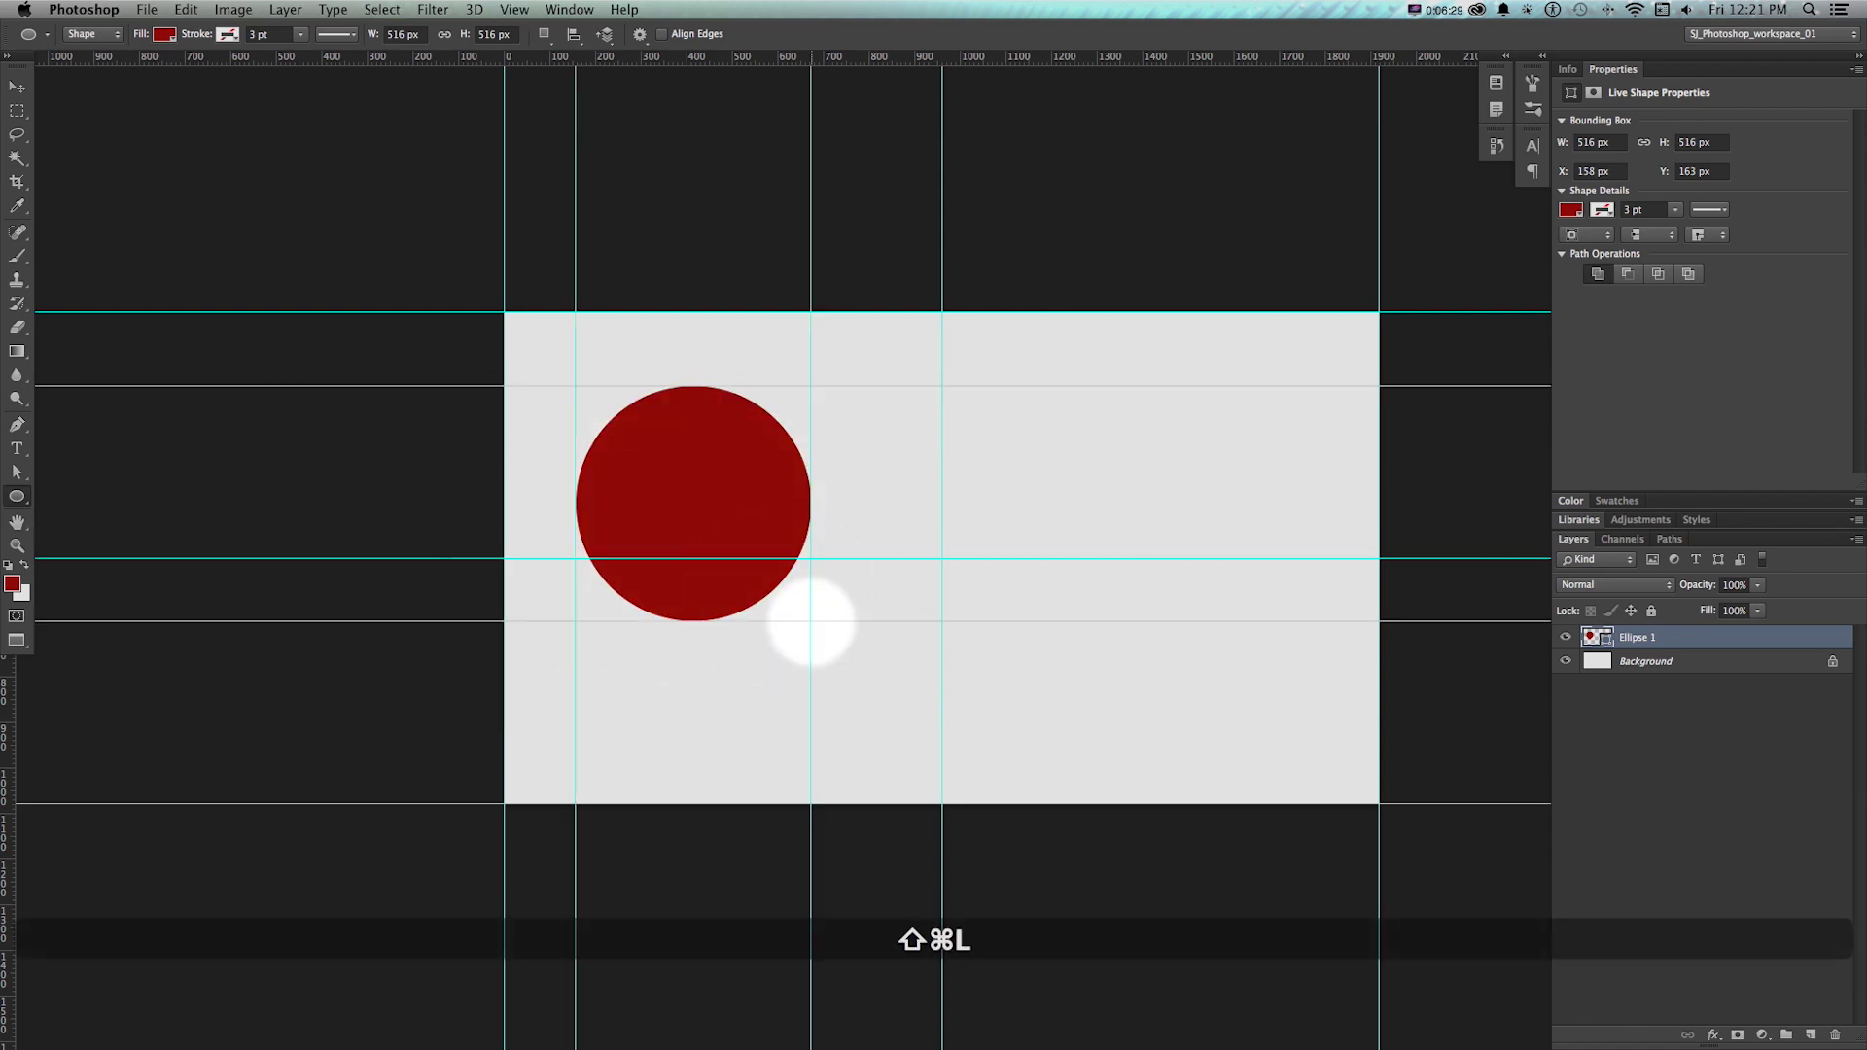
Move the circle to the centre-right and left edge, adding guides around its bounds at each position
{"action": "key", "text": "v"}
{"action": "key", "text": "shift+super+l"}
{"action": "left_click_drag", "start_coordinate": [892, 593], "coordinate": [739, 516]}
{"action": "key", "text": "shift+super+l"}
{"action": "key", "text": "v"}
{"action": "key", "text": "shift+super+l"}
{"action": "key", "text": "v"}
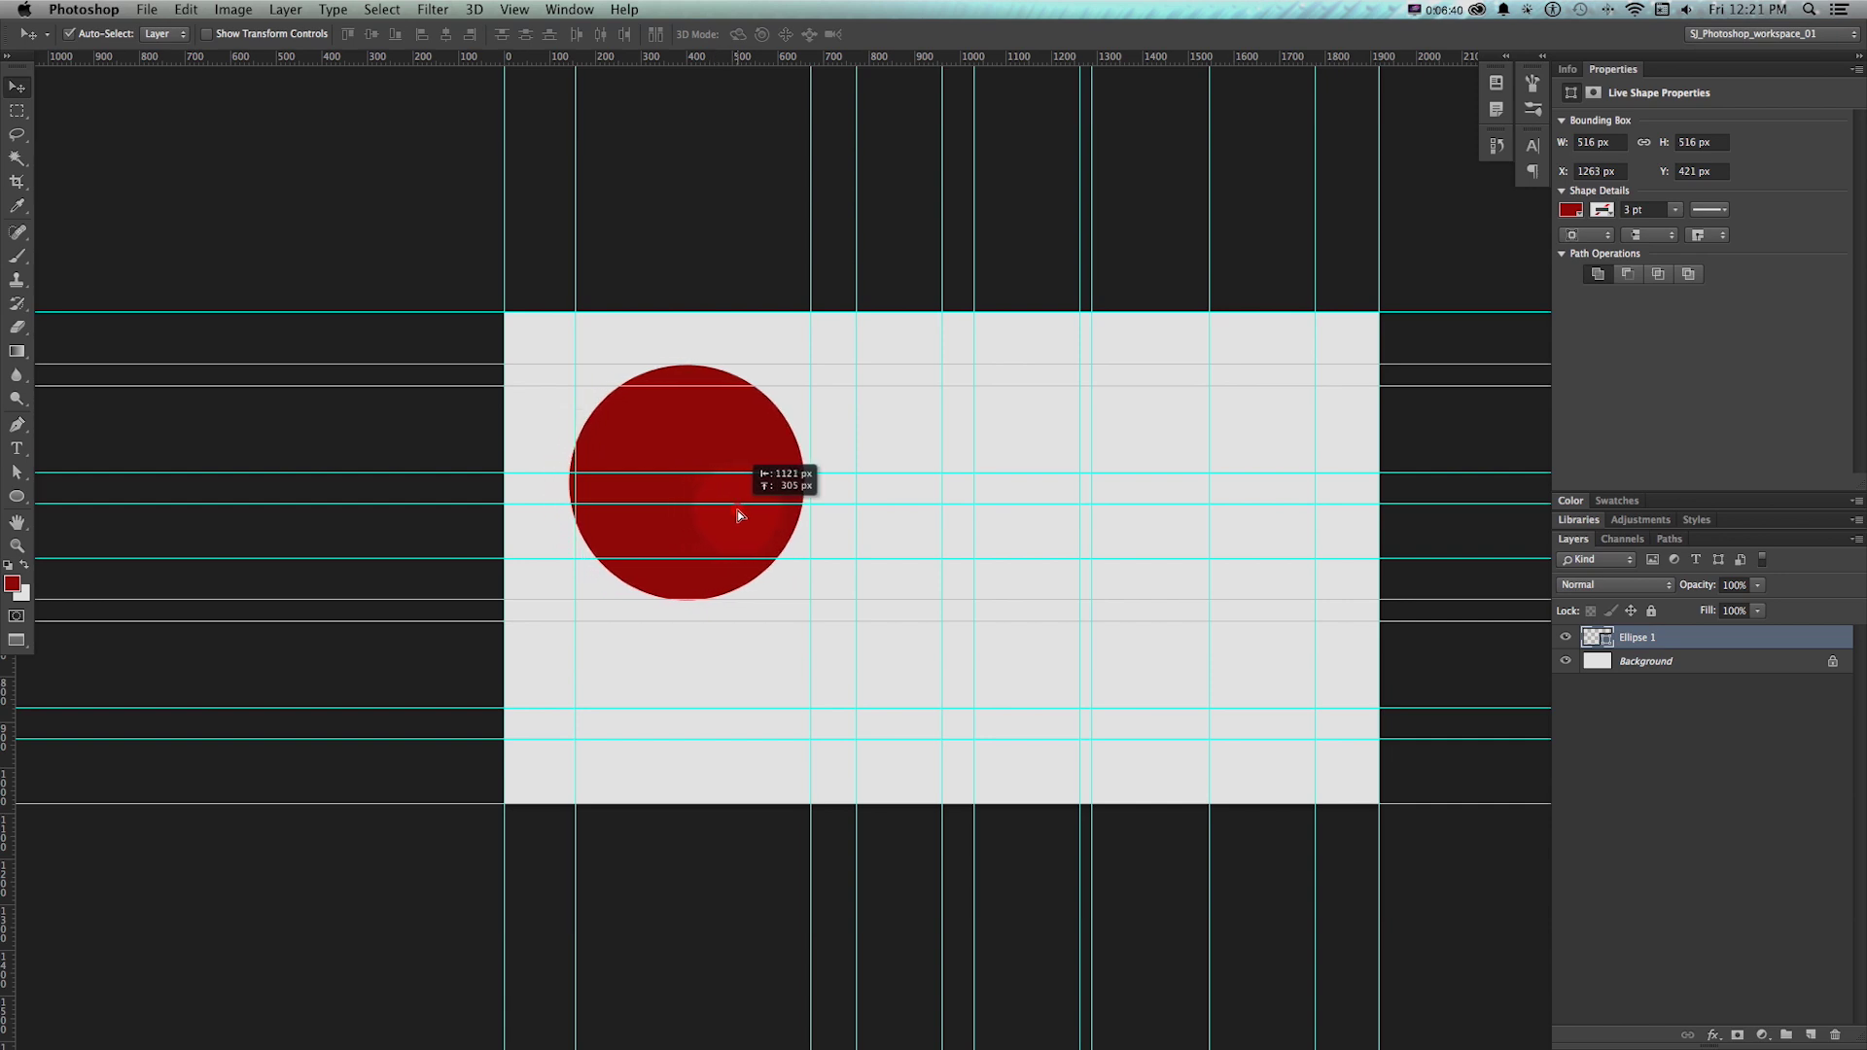
{"action": "key", "text": "shift+super+l"}
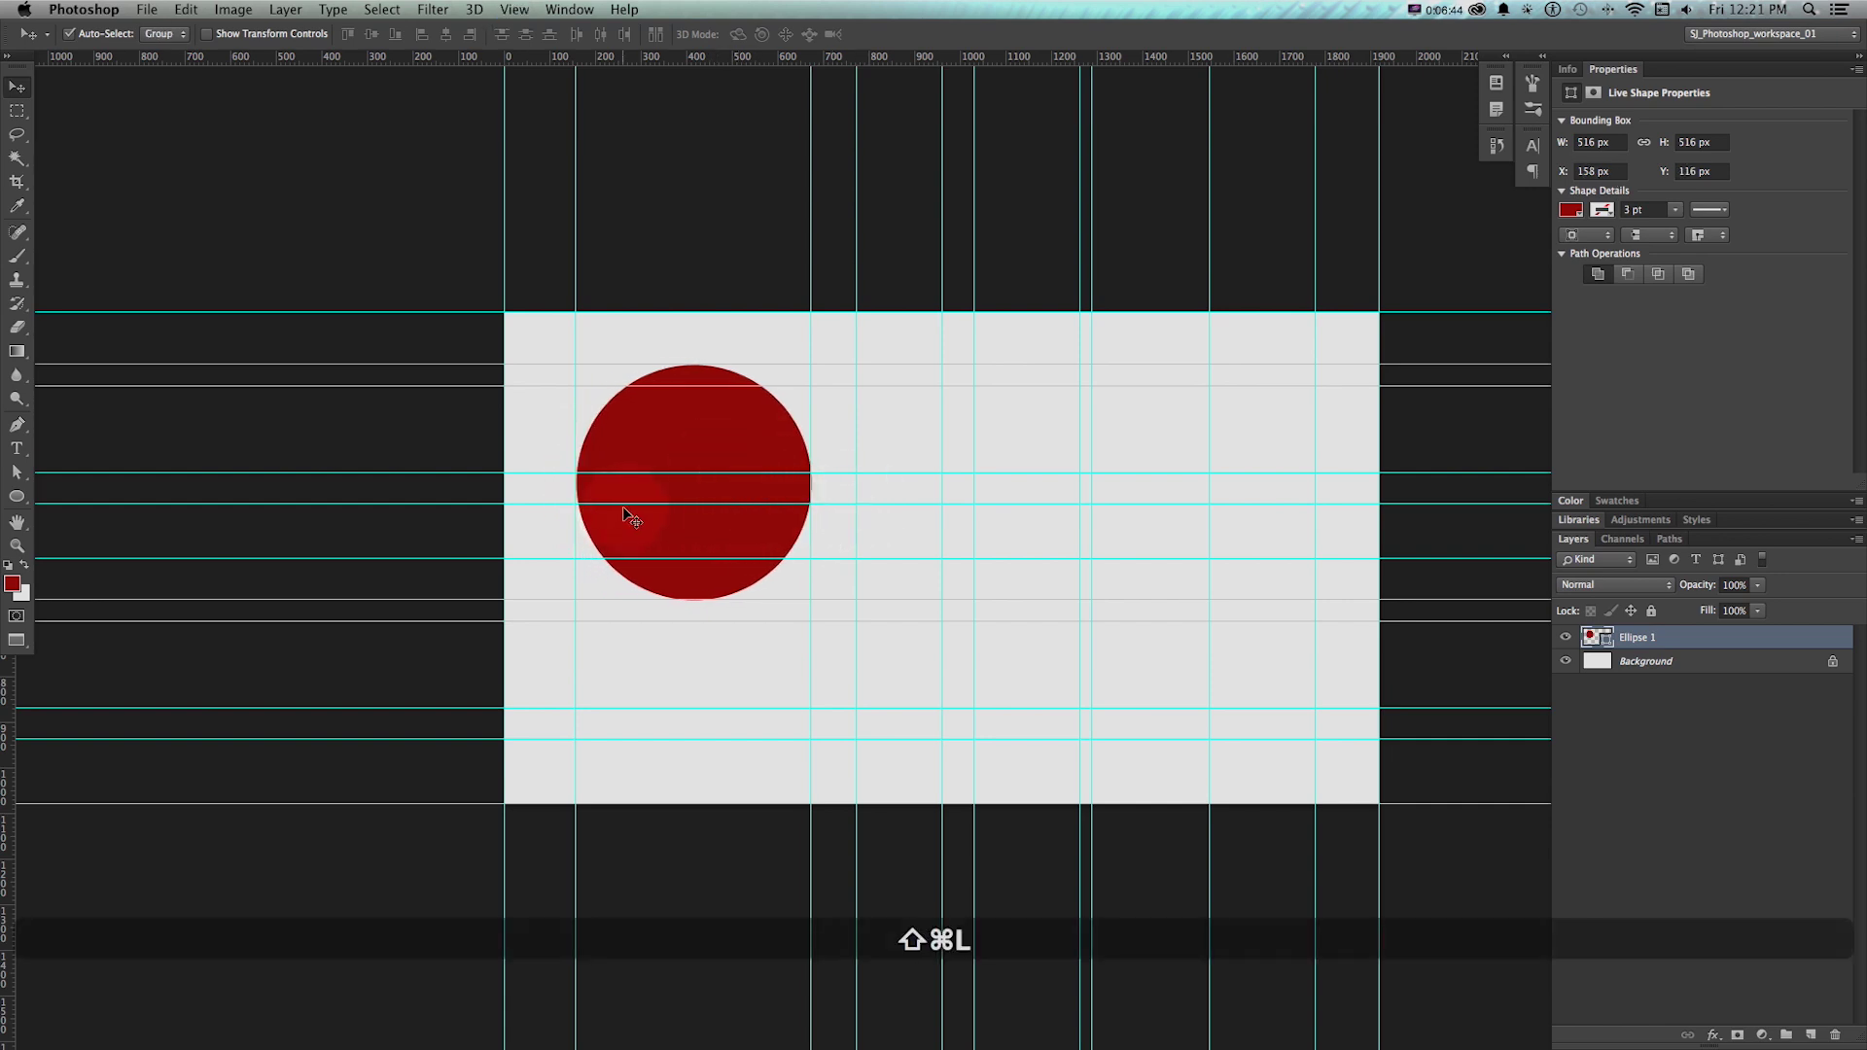
{"action": "key", "text": "v"}
{"action": "left_click_drag", "start_coordinate": [650, 471], "coordinate": [1077, 530]}
{"action": "key", "text": "shift+super+l"}
{"action": "key", "text": "v"}
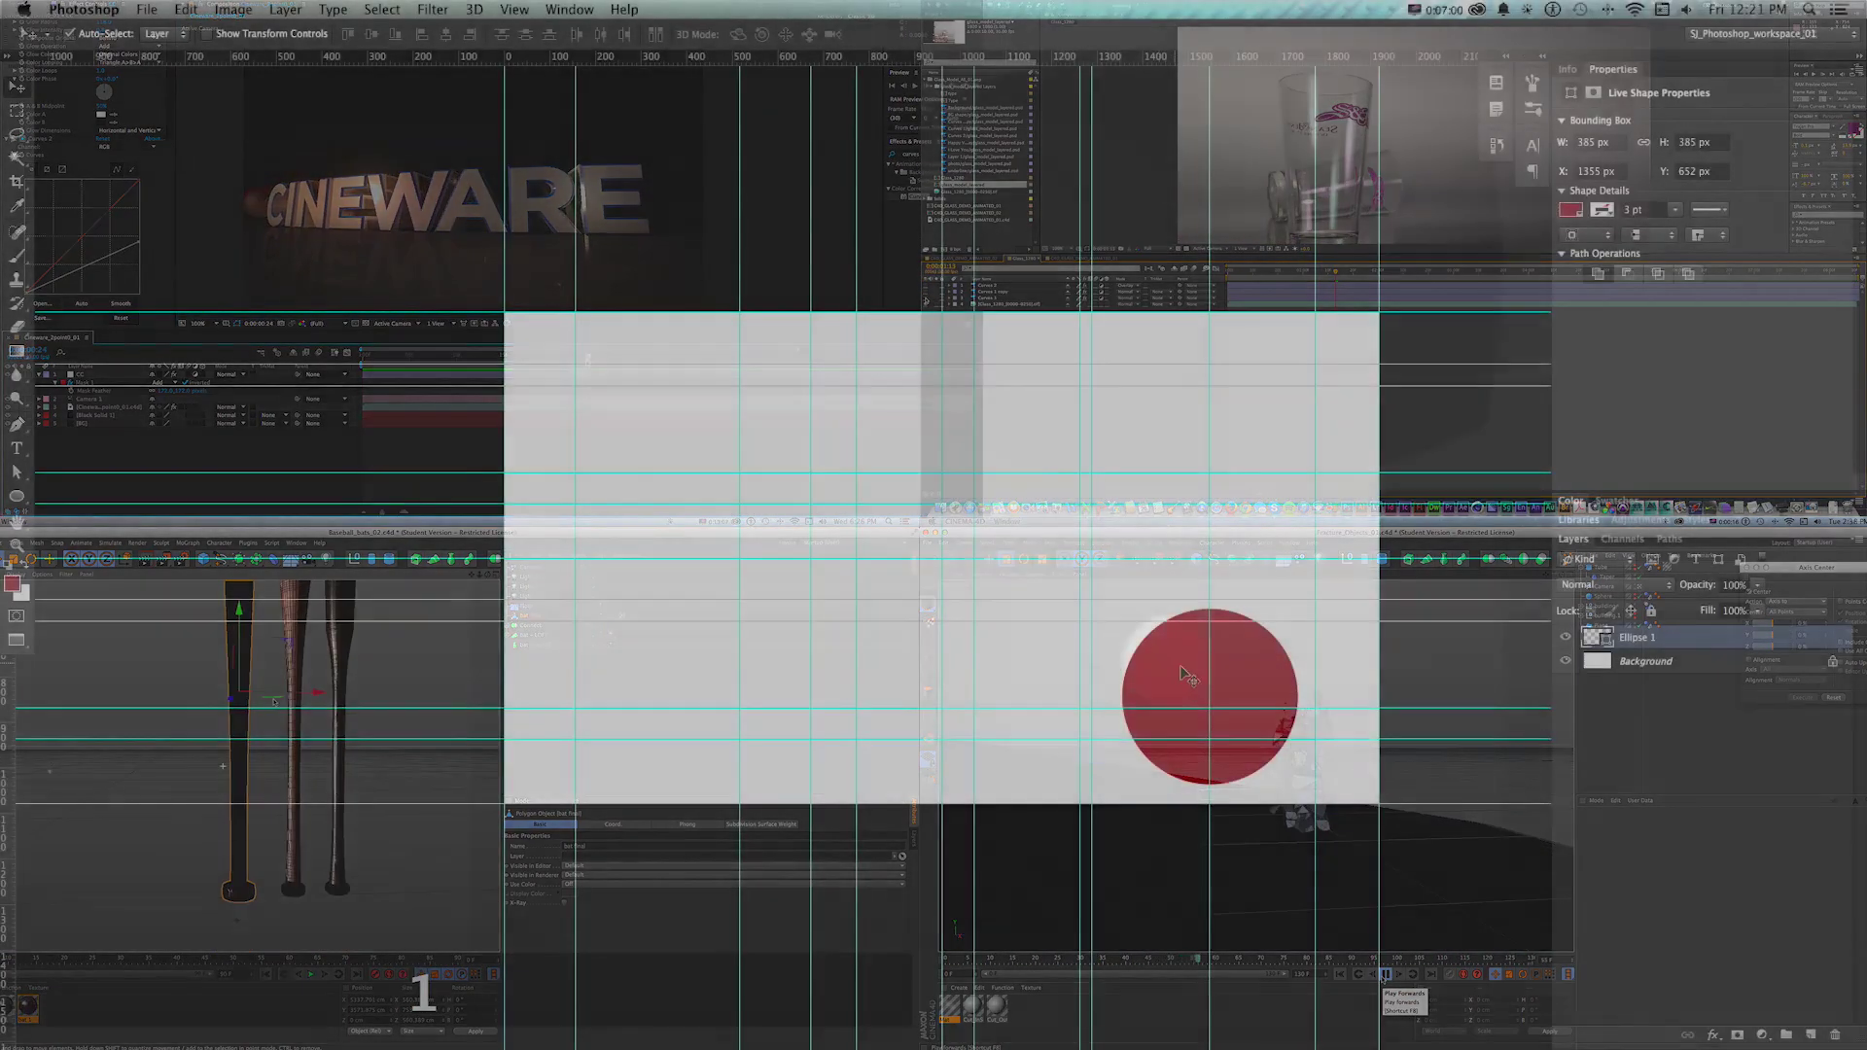
Drag the 385 × 385 px circle toward the canvas centre and start a free transform to resize it
{"action": "left_click_drag", "start_coordinate": [1185, 671], "coordinate": [942, 560]}
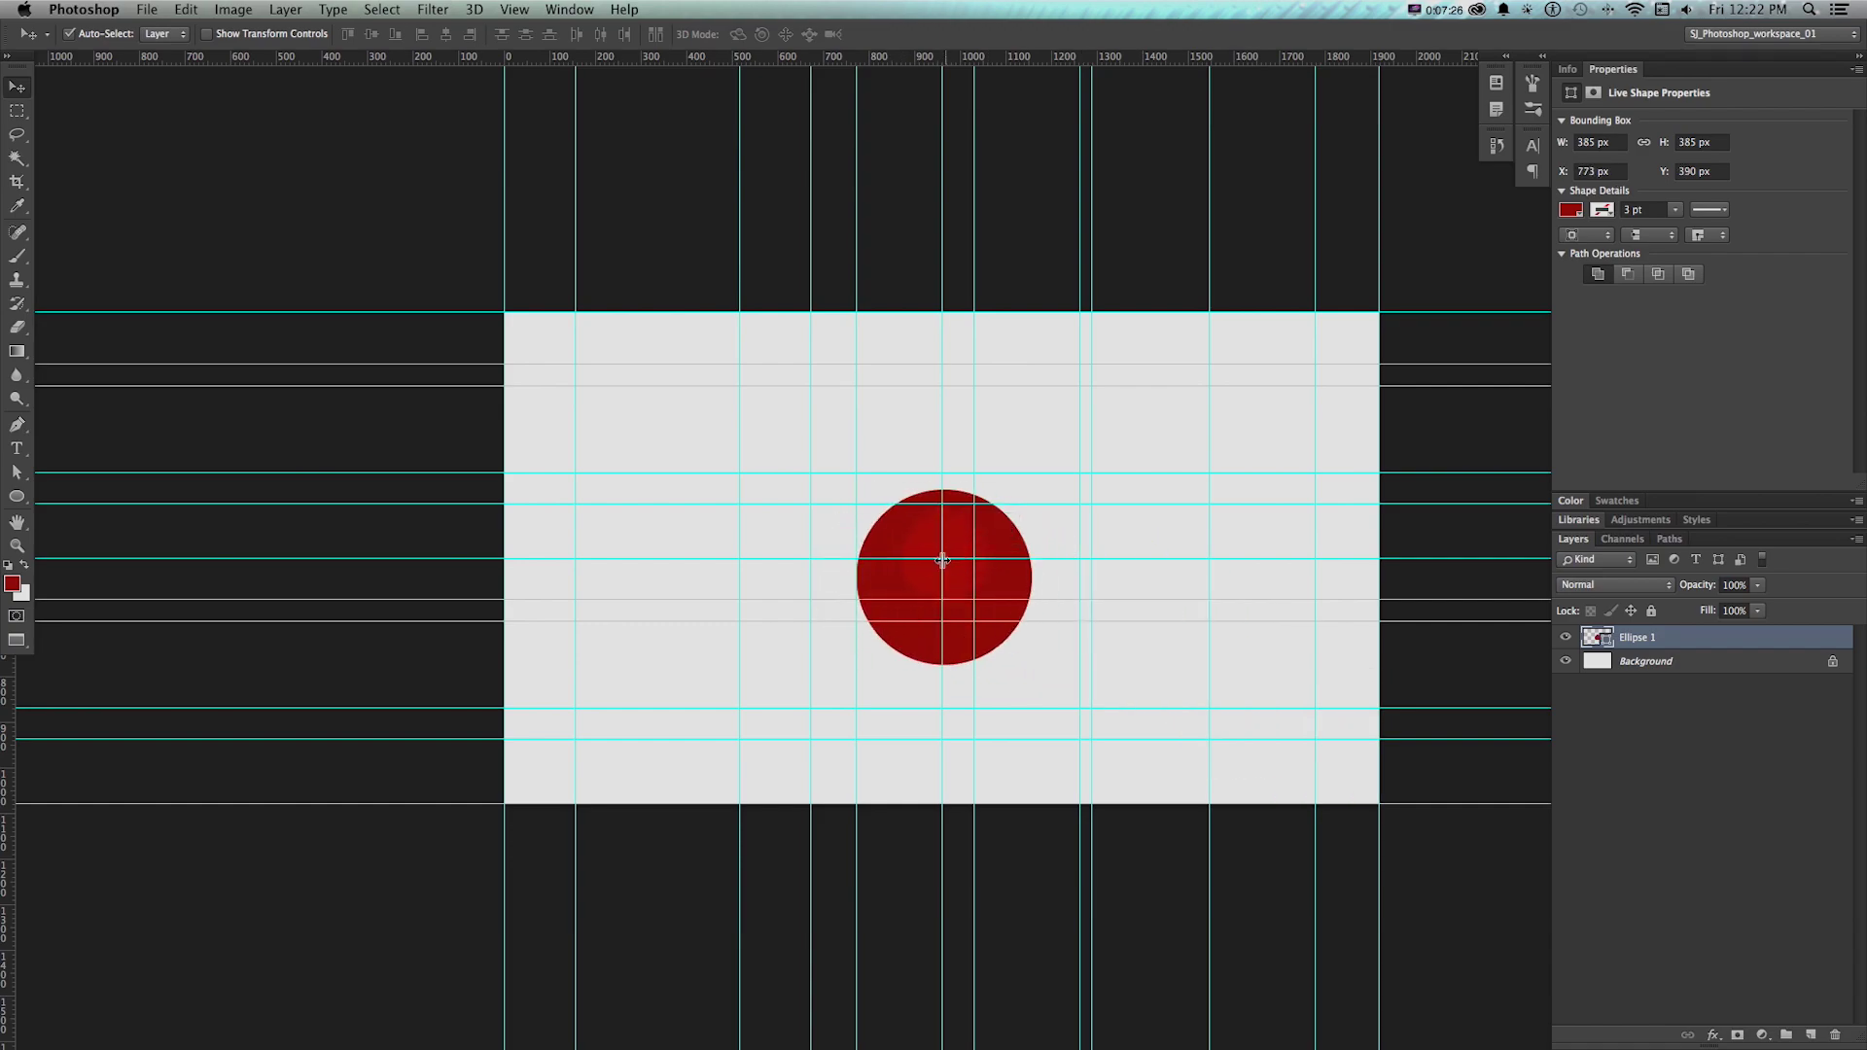
{"action": "key", "text": "super+t"}
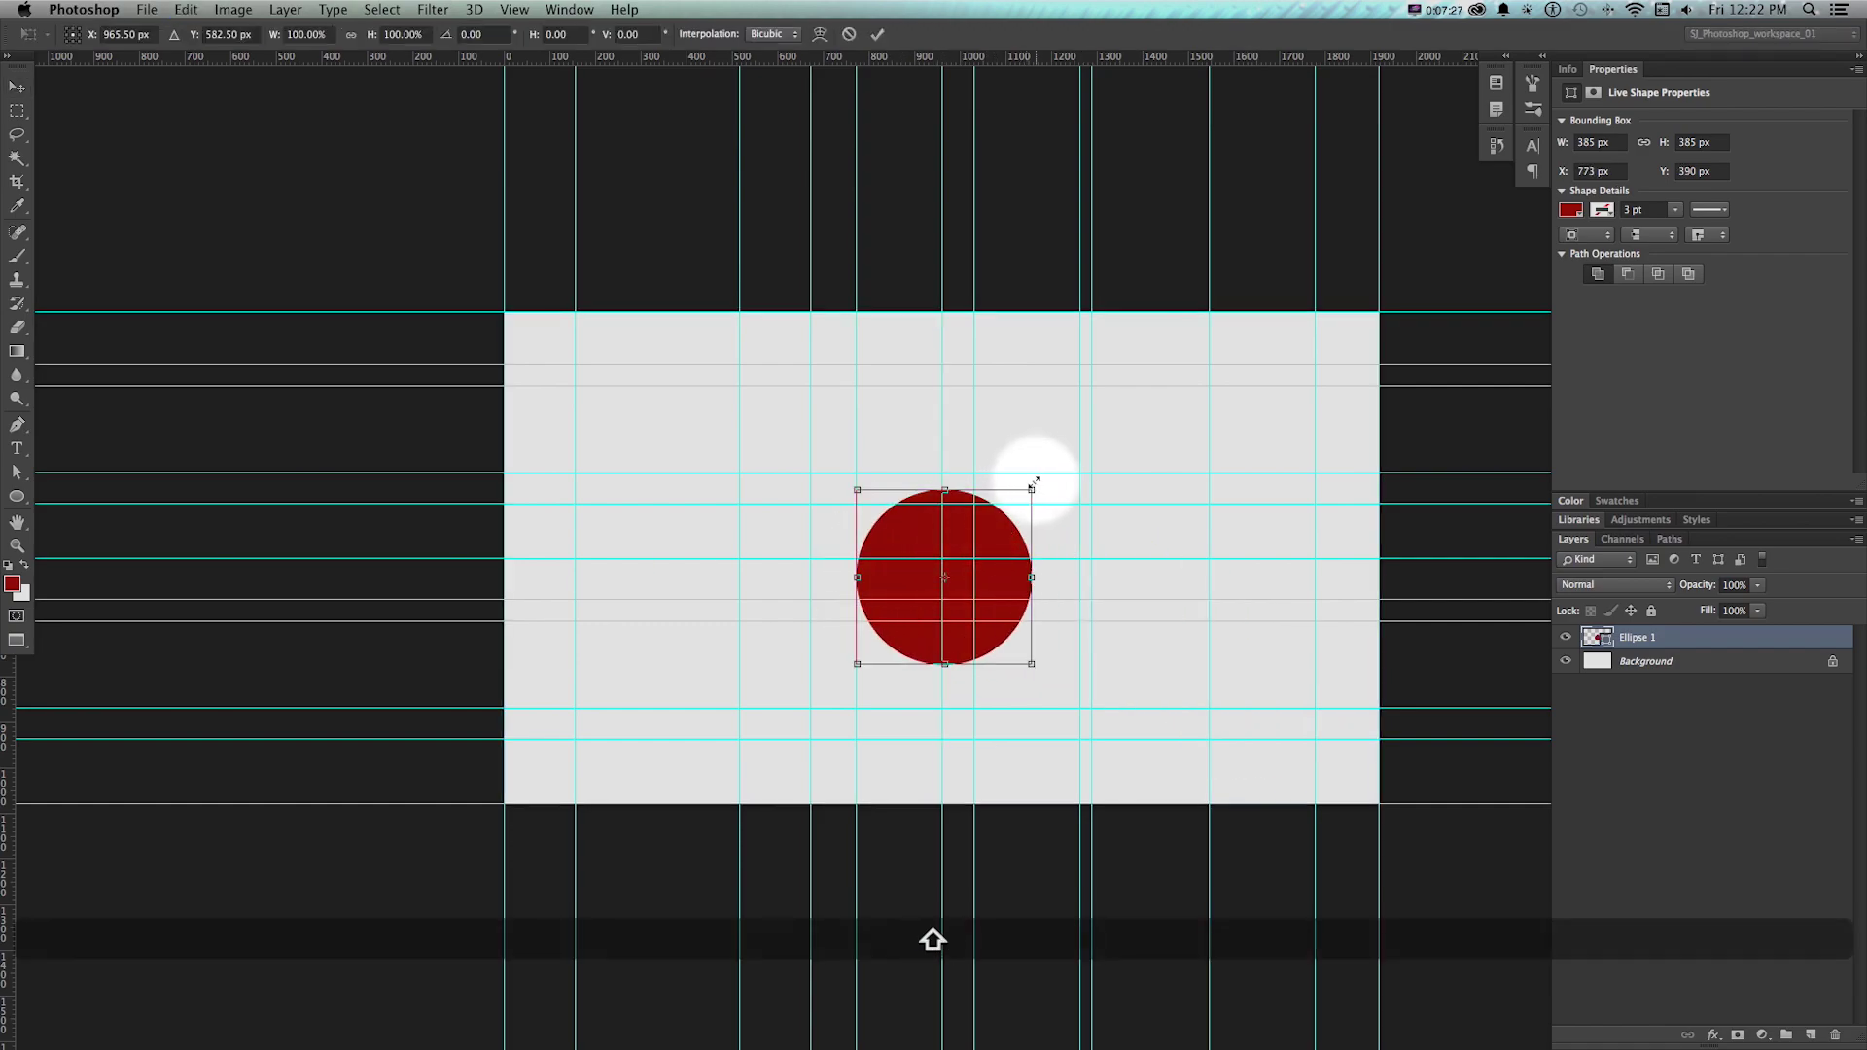